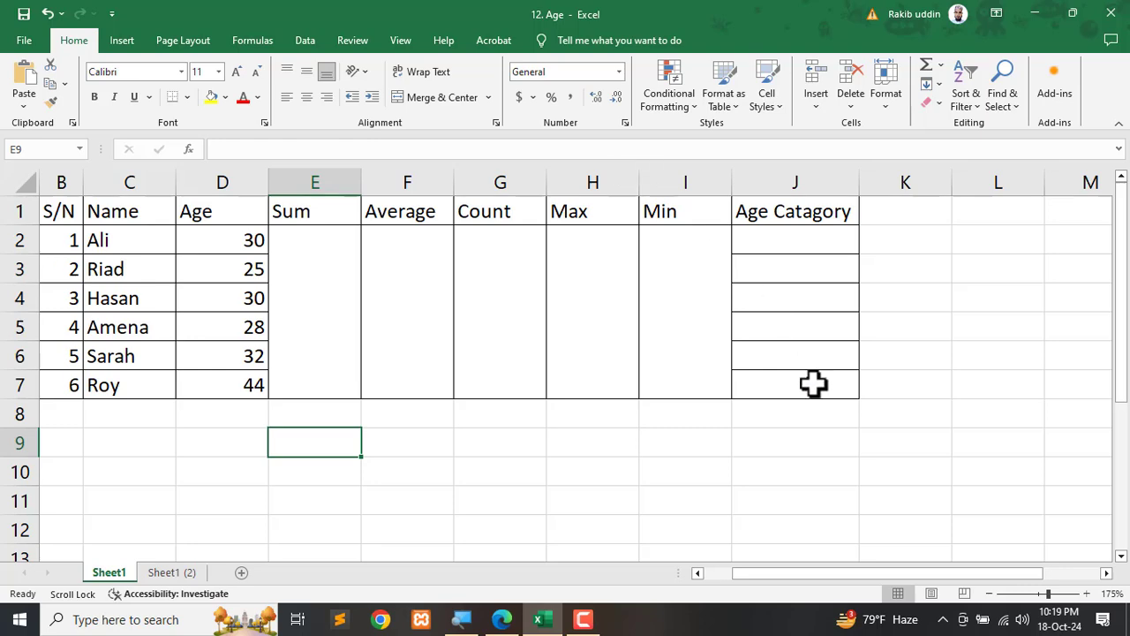
- Bring the Age Sheet job PDF to the front in Edge and switch on the Draw pen
left_click(501, 620)
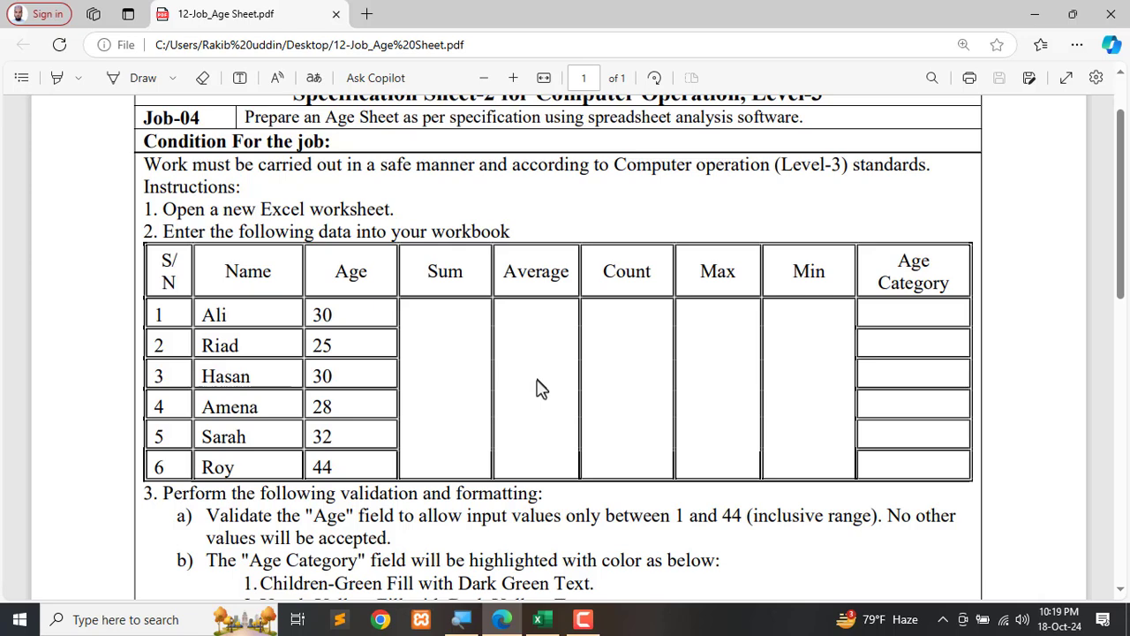
scroll(542, 388, "up", 2)
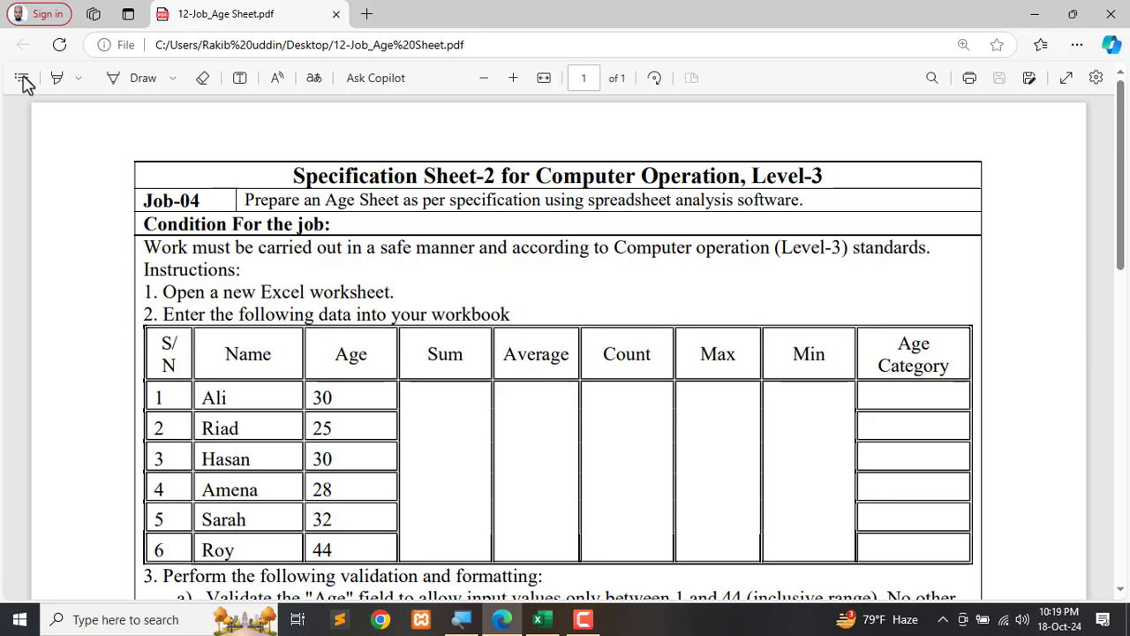
scroll(822, 362, "up", 1)
scroll(821, 362, "down", 2)
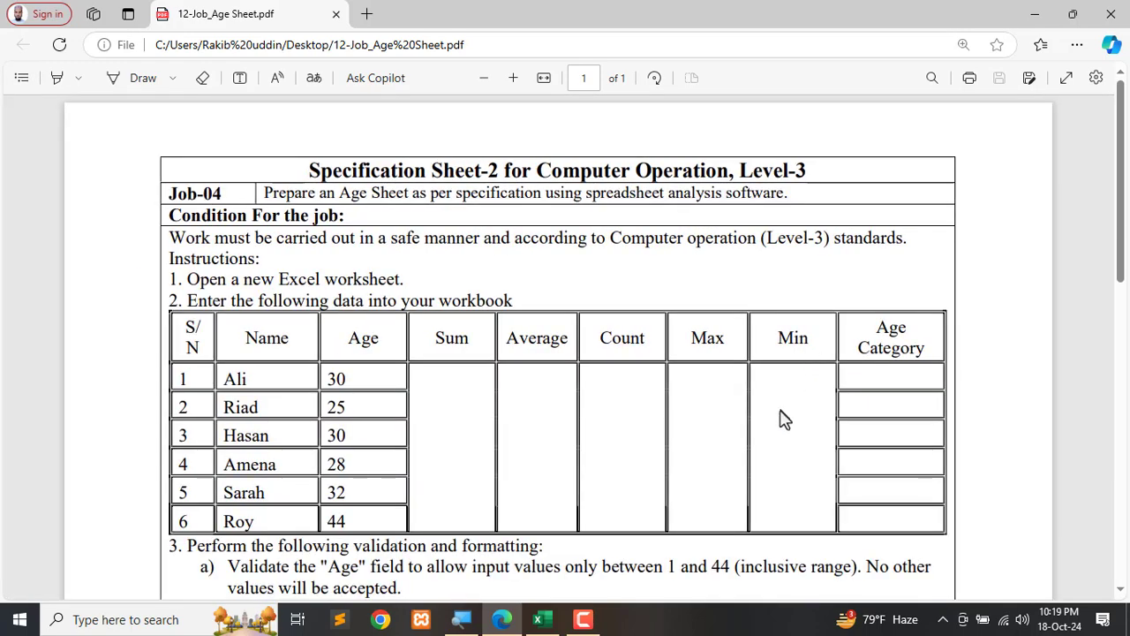
left_click(115, 79)
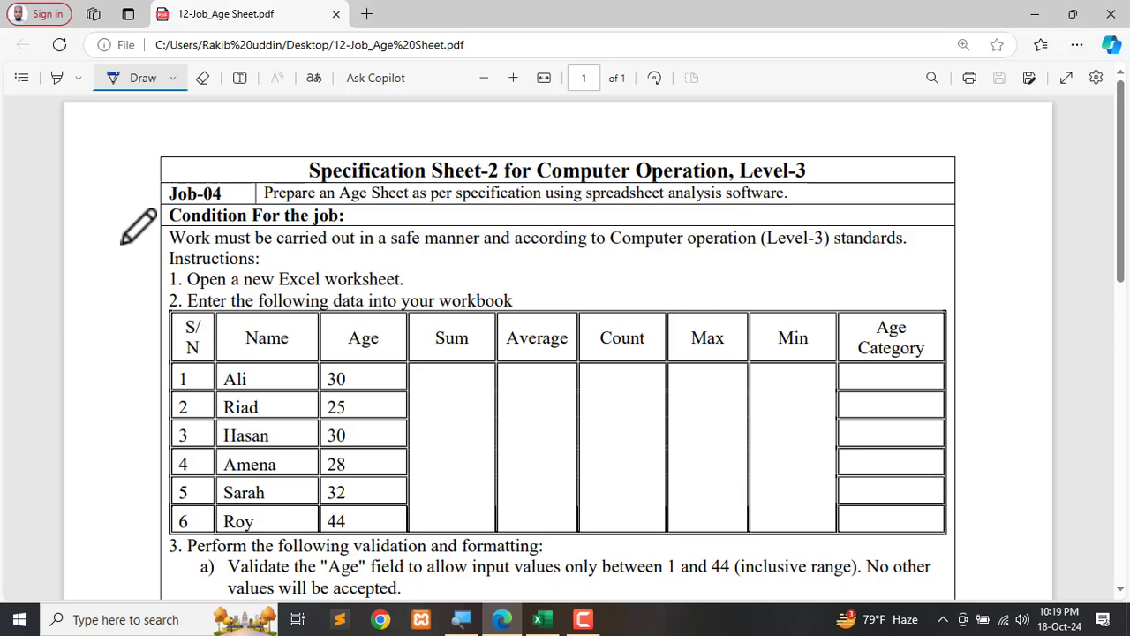
scroll(671, 358, "up", 1)
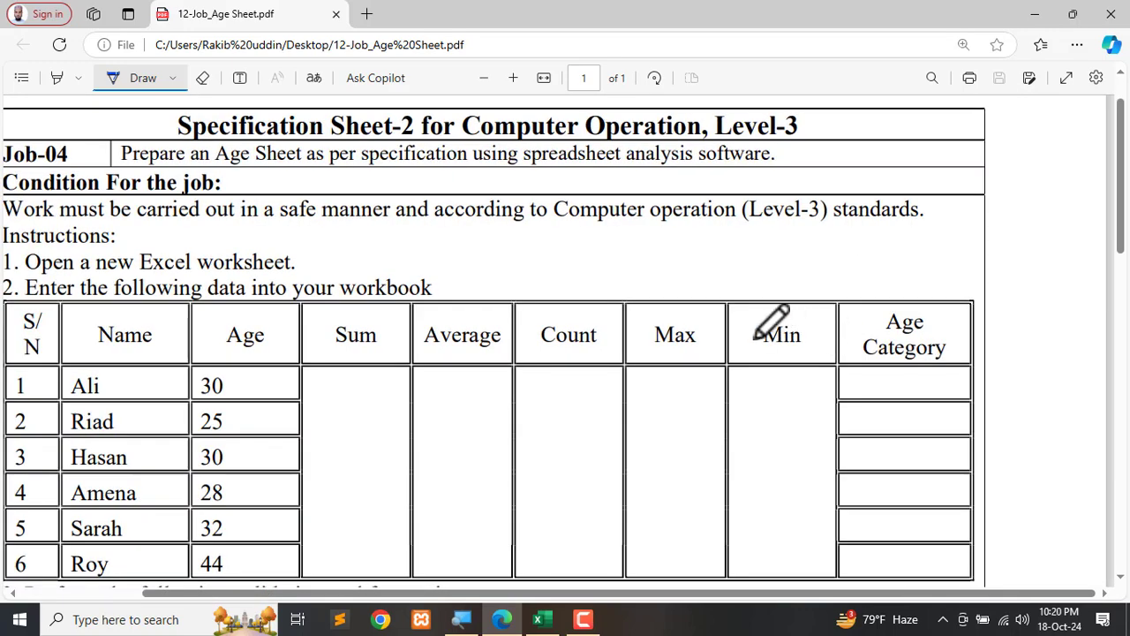
scroll(405, 342, "down", 2)
scroll(278, 304, "down", 1)
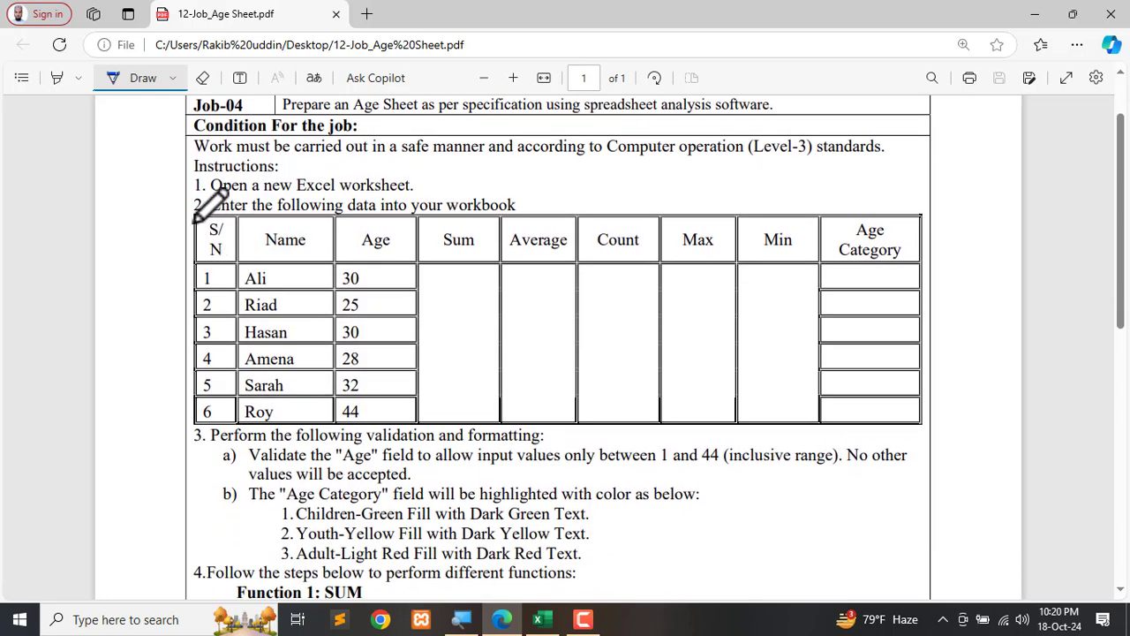
- Draw a trial ink loop around the table columns, erase it, and glance at Excel
left_click_drag(196, 221, 315, 250)
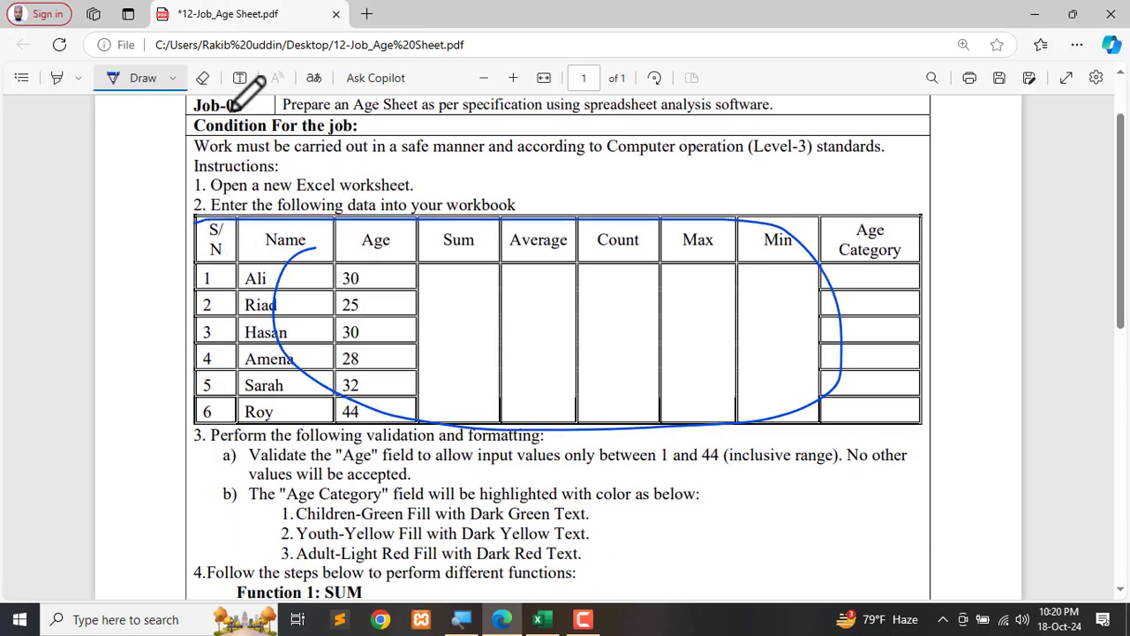
left_click(202, 78)
left_click_drag(189, 253, 503, 227)
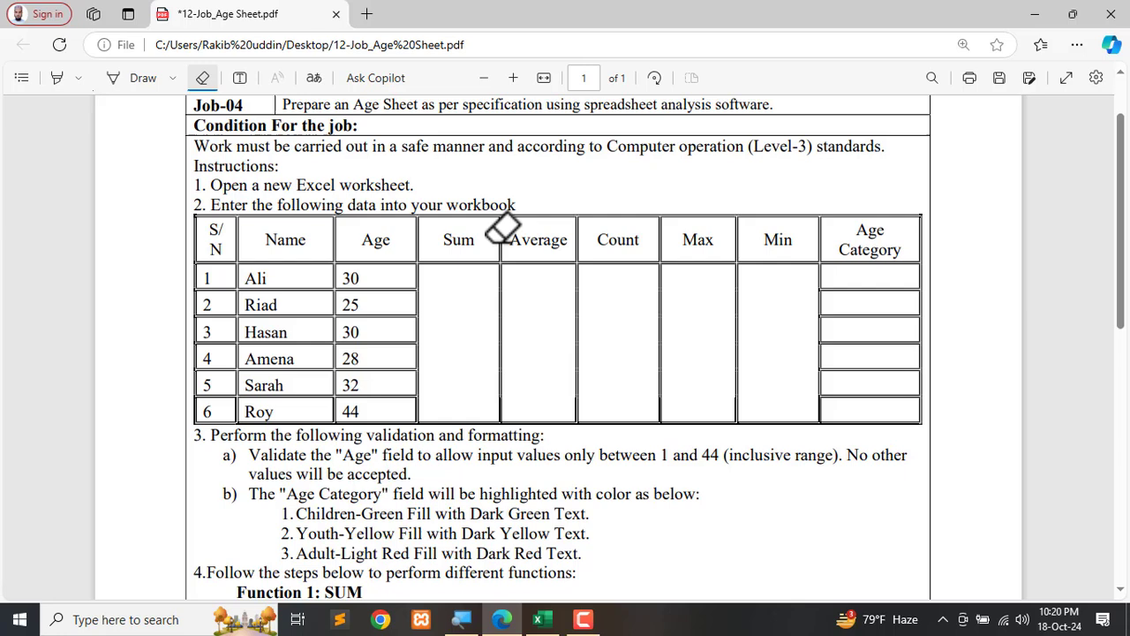
left_click(542, 619)
left_click(255, 475)
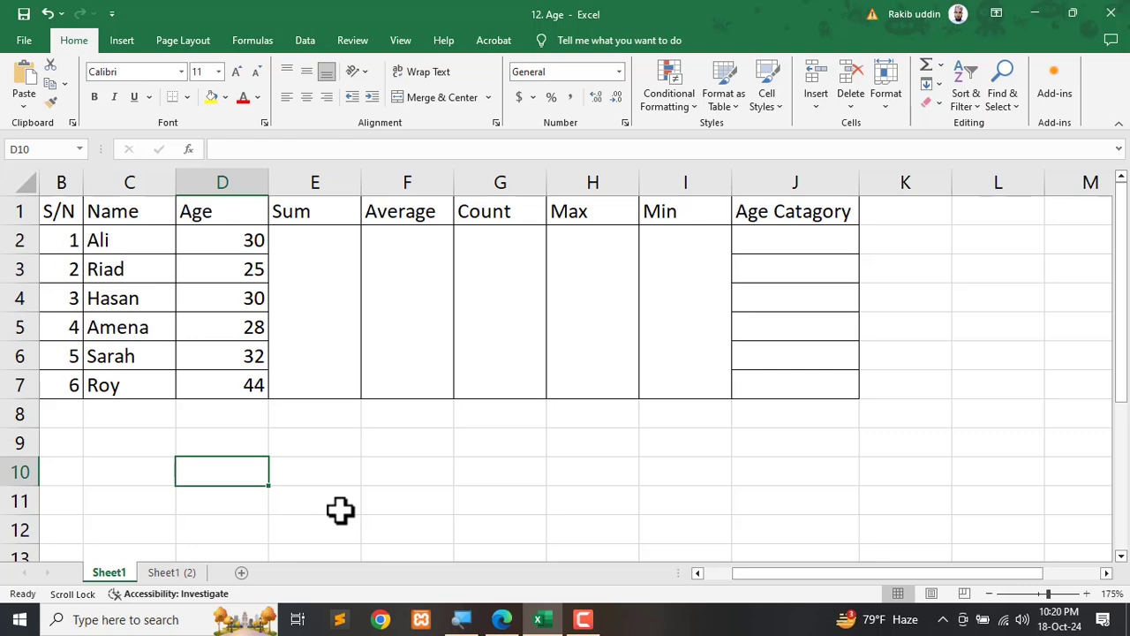
- Zoom in on the PDF and draw check marks beside instructions 1 and 2
left_click(501, 619)
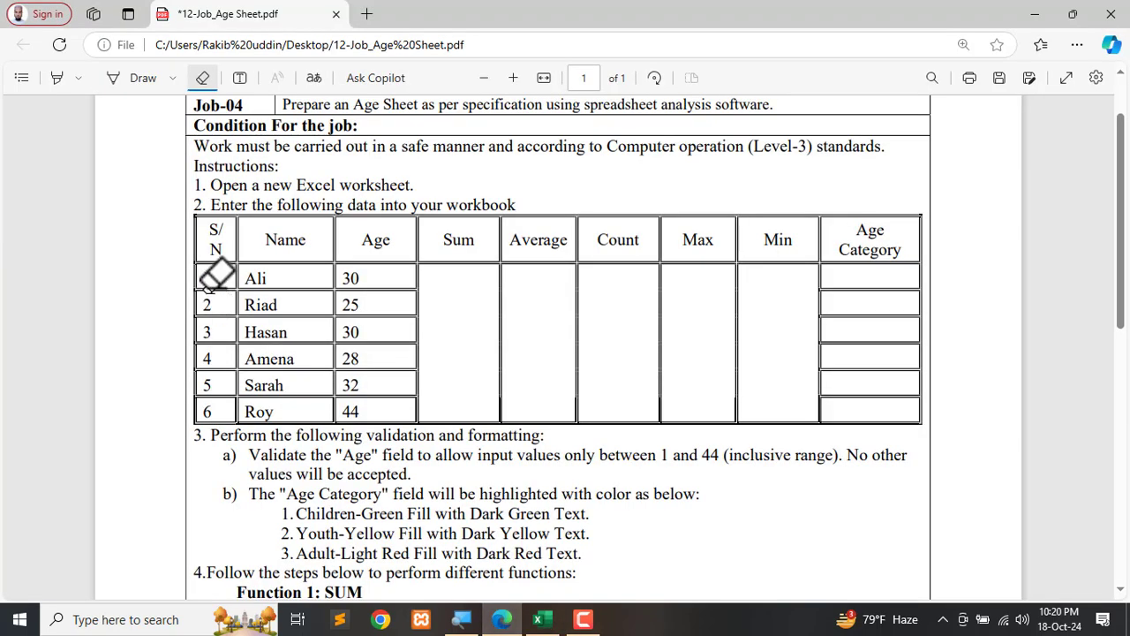
key("ctrl+plus")
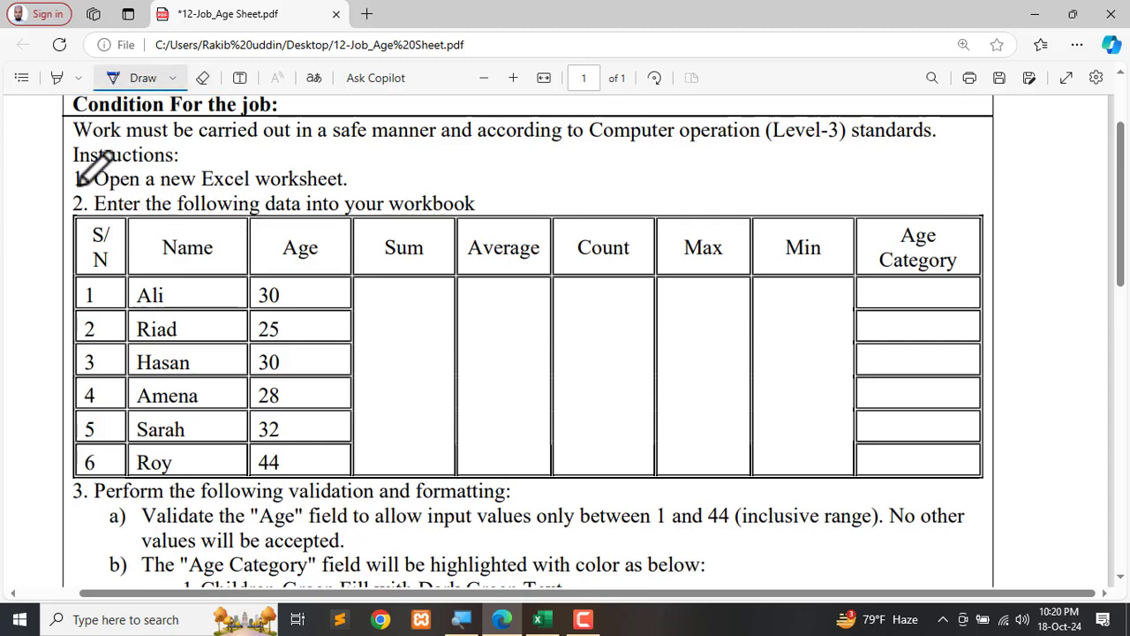
scroll(184, 306, "down", 3)
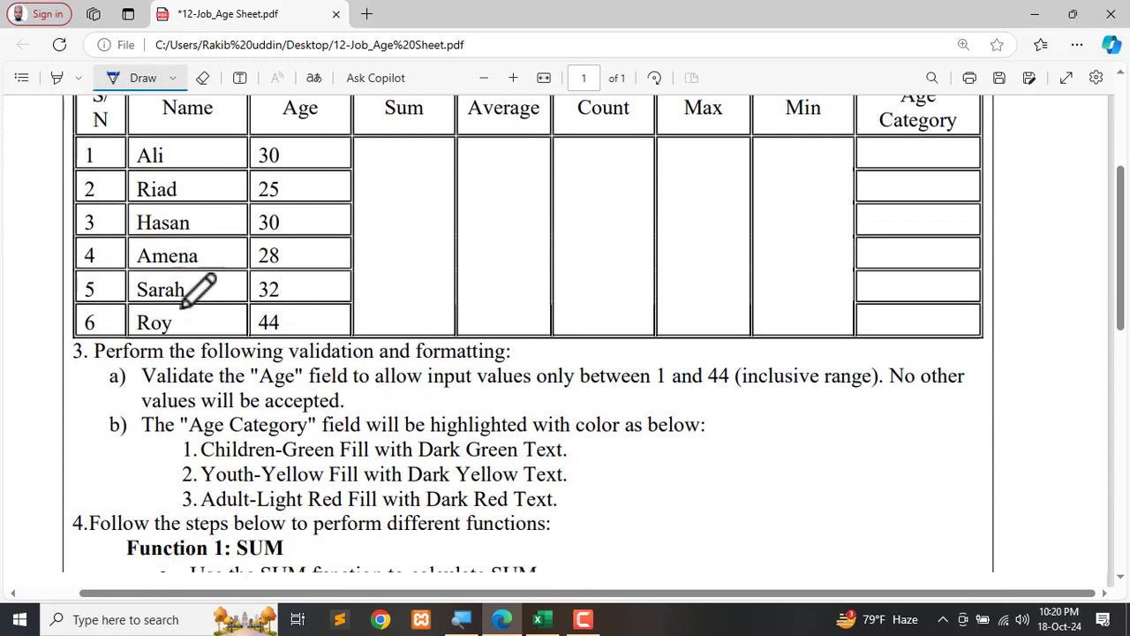
scroll(185, 309, "up", 3)
left_click_drag(60, 177, 92, 172)
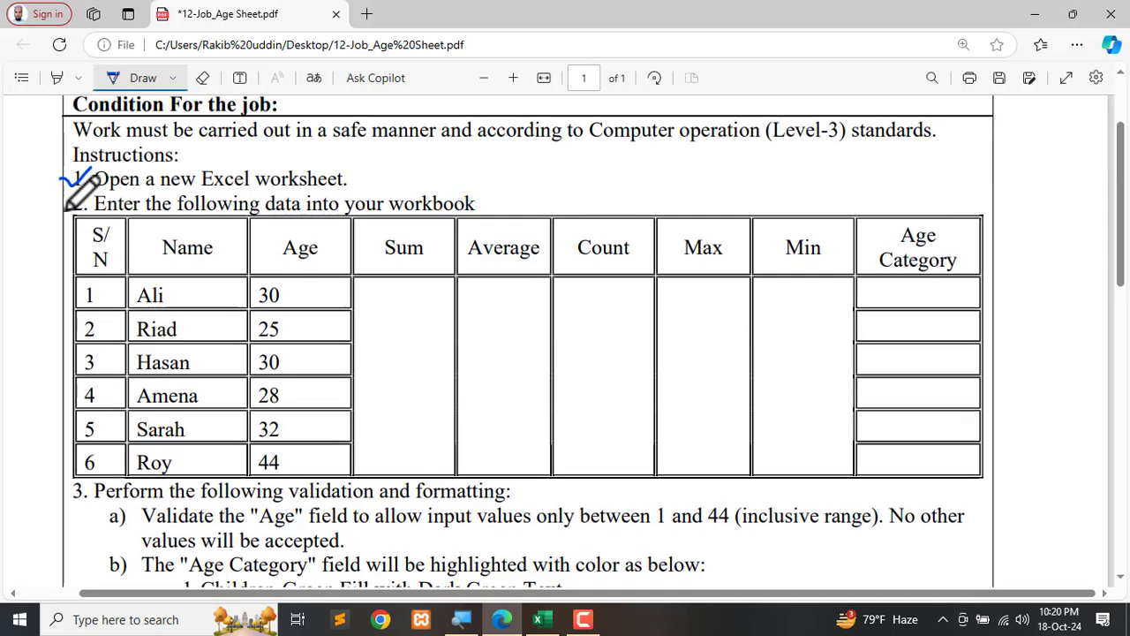
left_click_drag(55, 205, 87, 196)
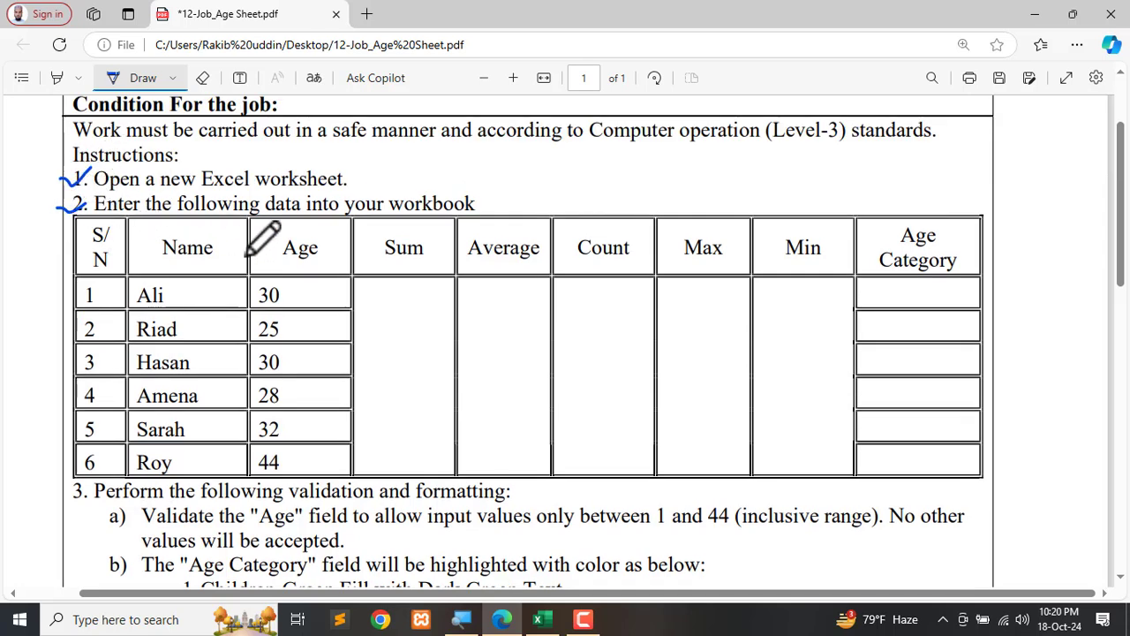
scroll(88, 273, "down", 4)
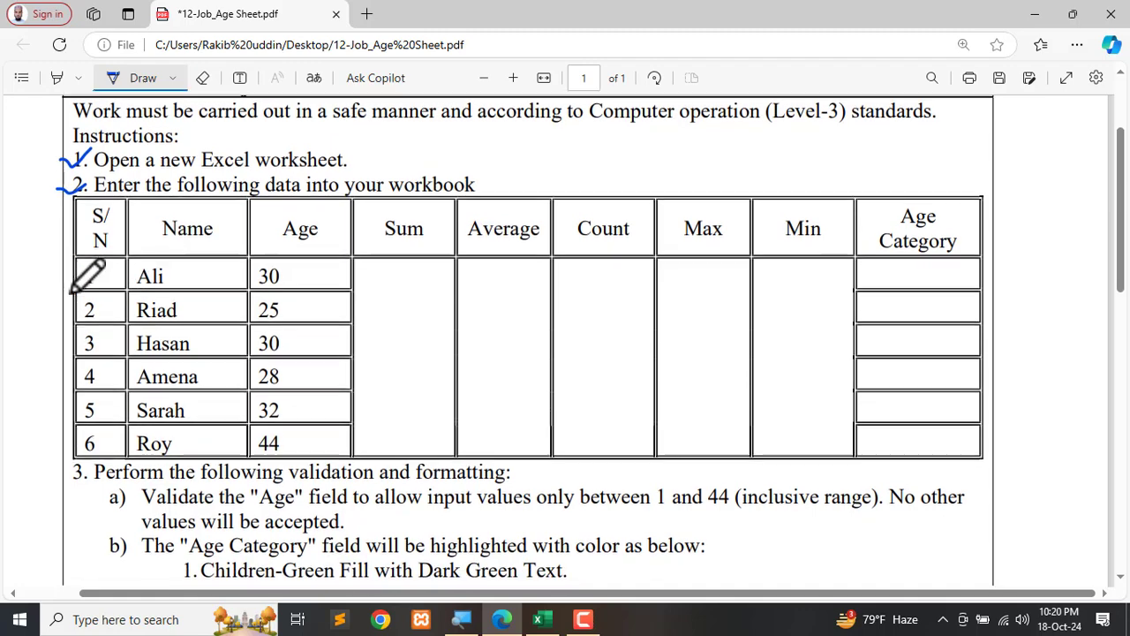
scroll(89, 282, "up", 2)
scroll(84, 292, "up", 2)
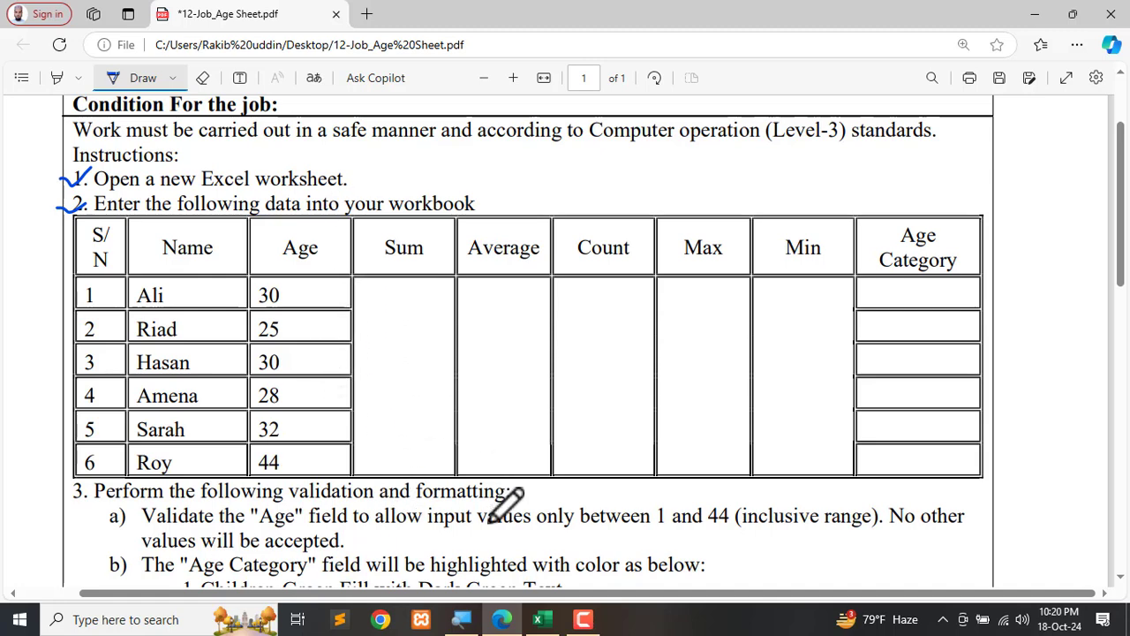
- Apply Outline and Inside borders to B1:J7 through More Borders
left_click(541, 619)
mouse_move(55, 212)
left_mouse_down()
mouse_move(273, 309)
mouse_move(782, 378)
left_mouse_up()
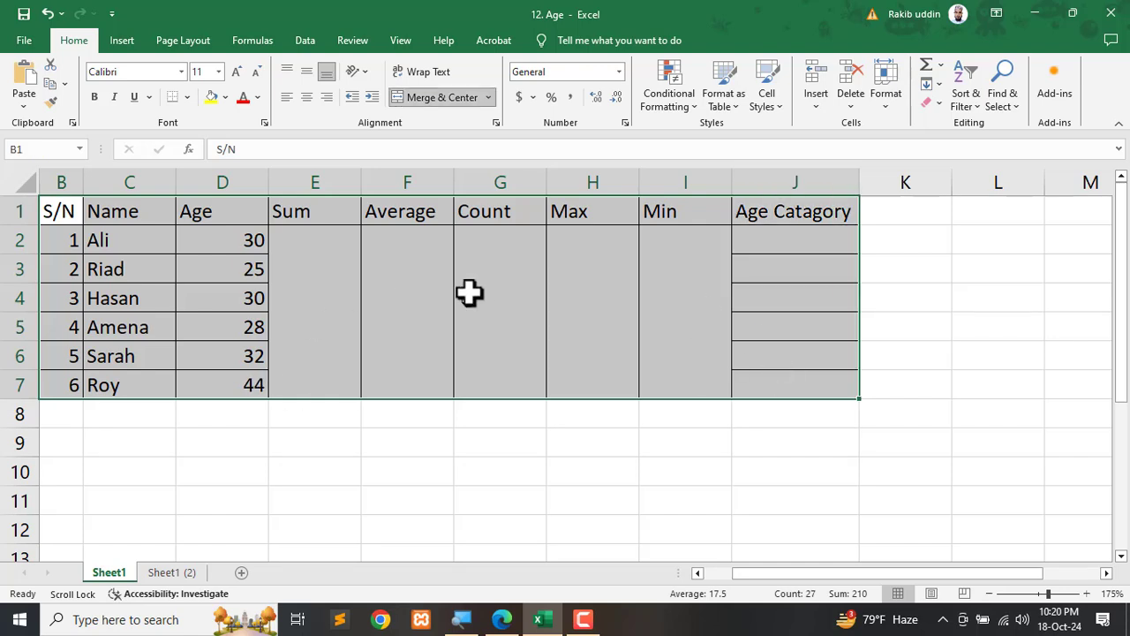
left_click(189, 97)
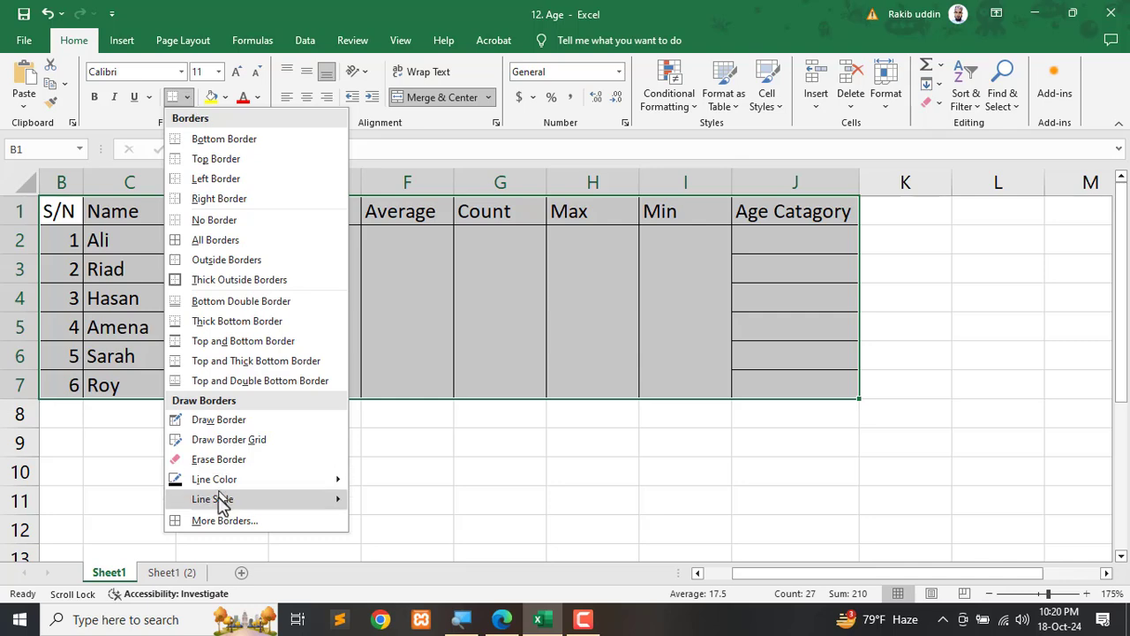
left_click(208, 522)
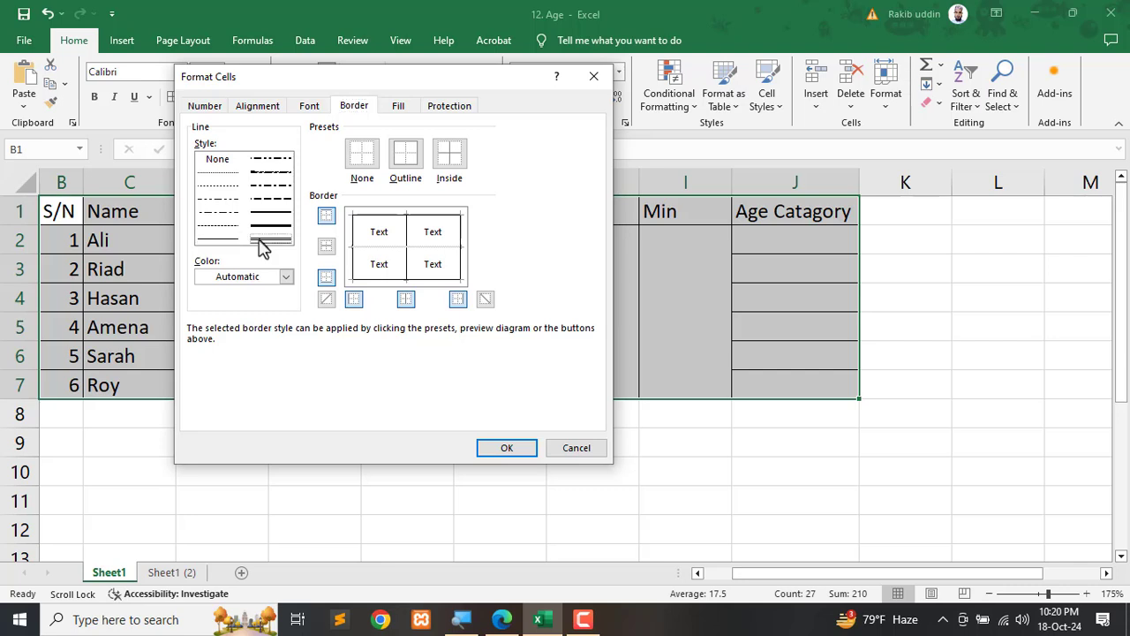
left_click(400, 170)
left_click(457, 168)
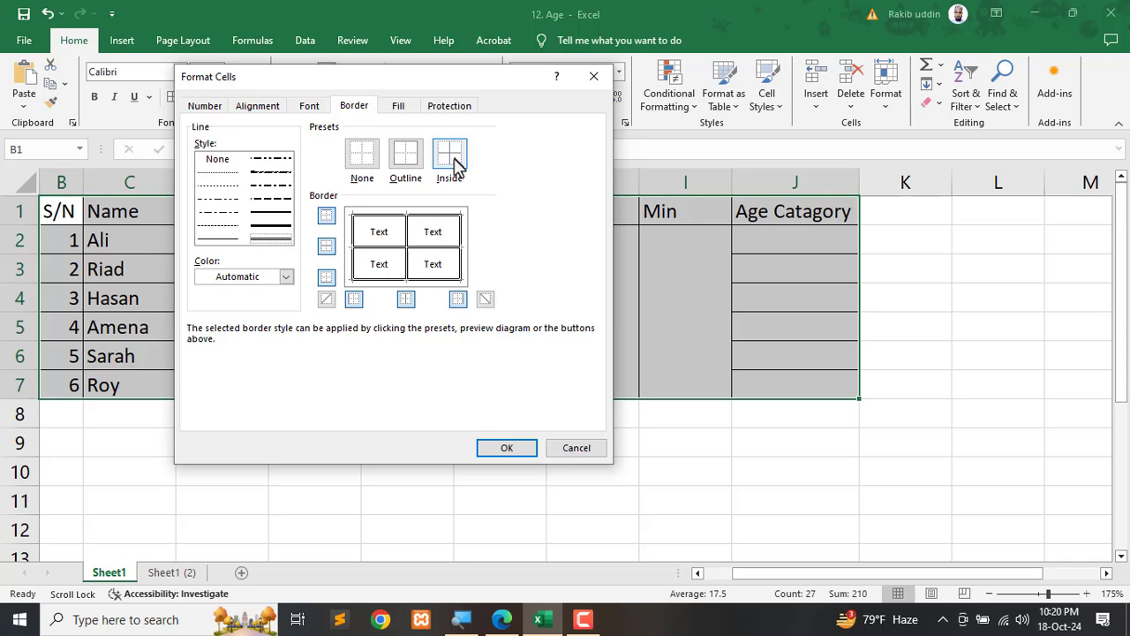
left_click(494, 457)
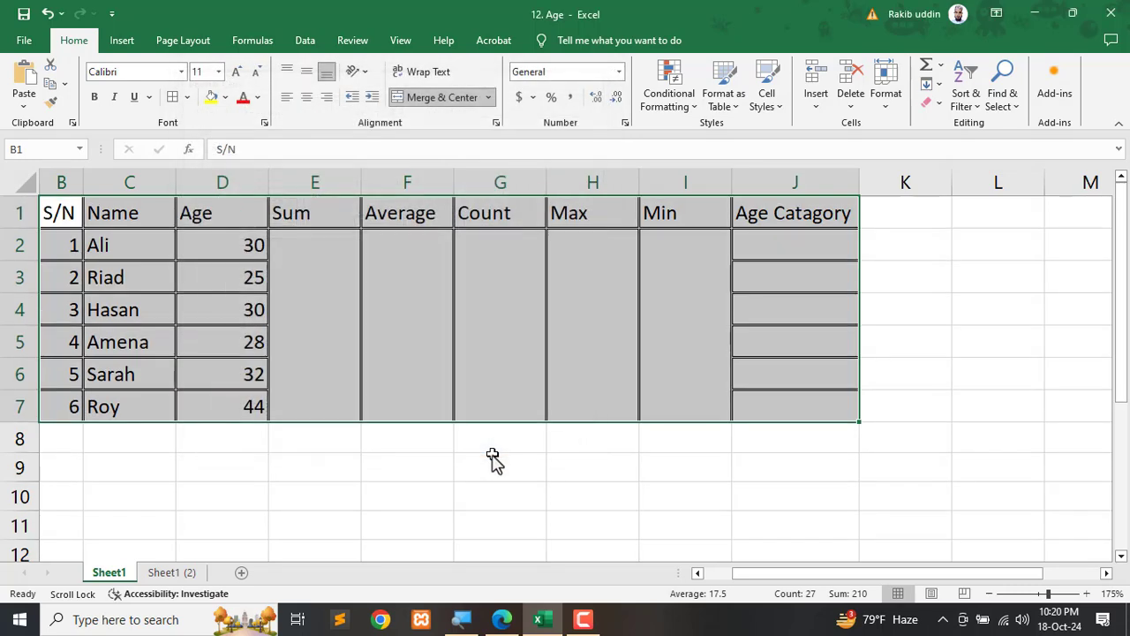
left_click_drag(314, 496, 314, 525)
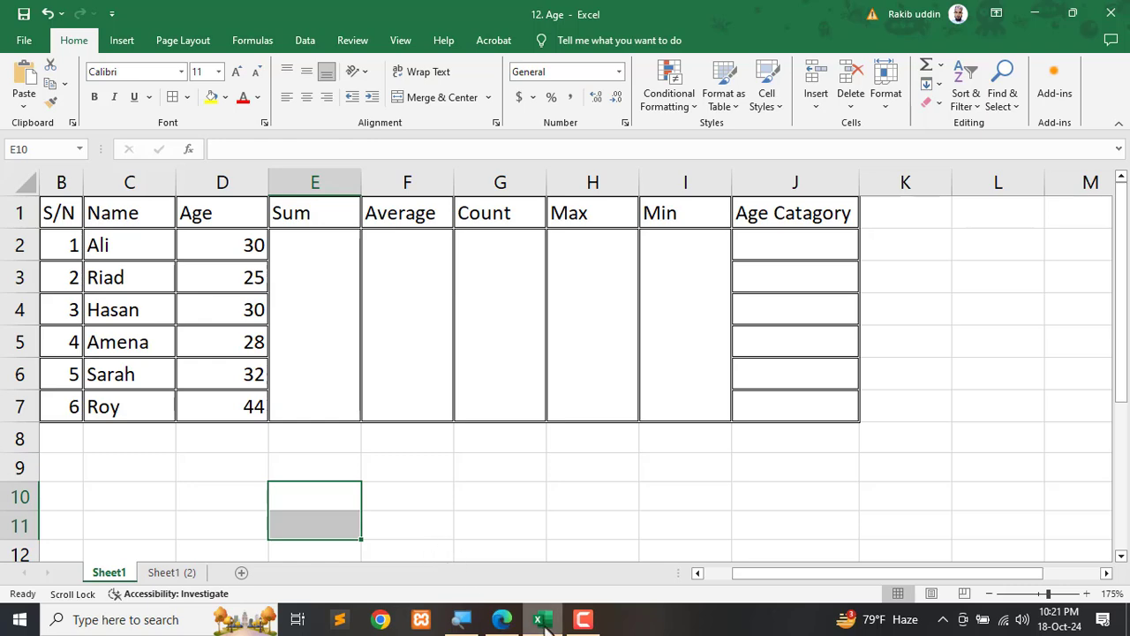
- Underline the 1 and 44 limits in item 3a and circle the Age column in the PDF
left_click(500, 618)
scroll(199, 296, "down", 1)
scroll(198, 297, "down", 3)
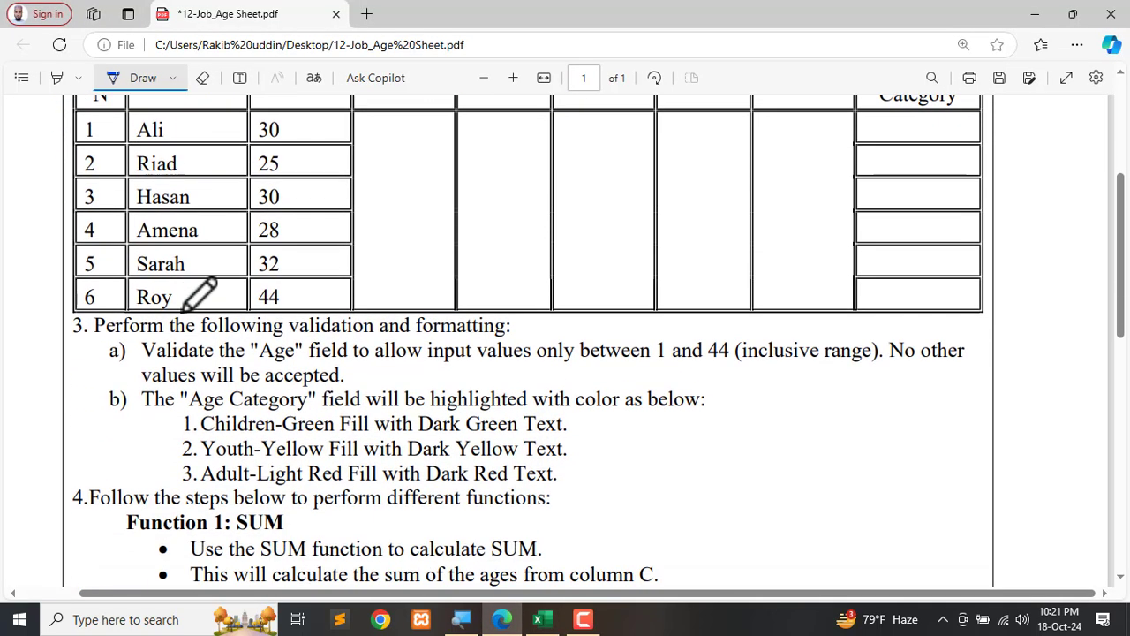
scroll(202, 292, "down", 2)
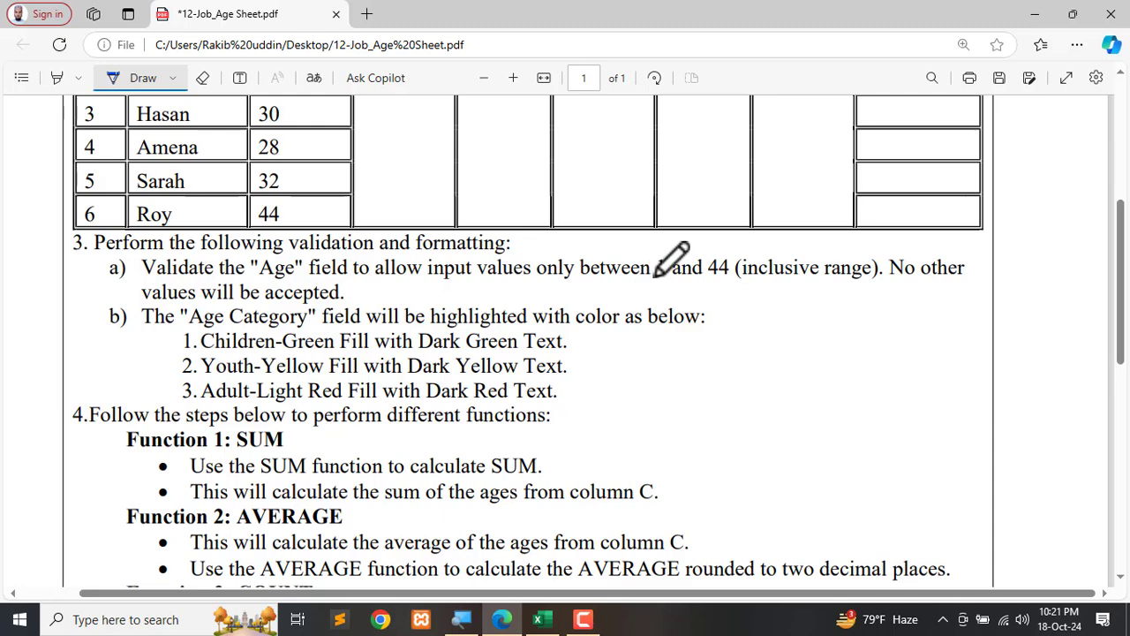
left_click_drag(656, 281, 683, 281)
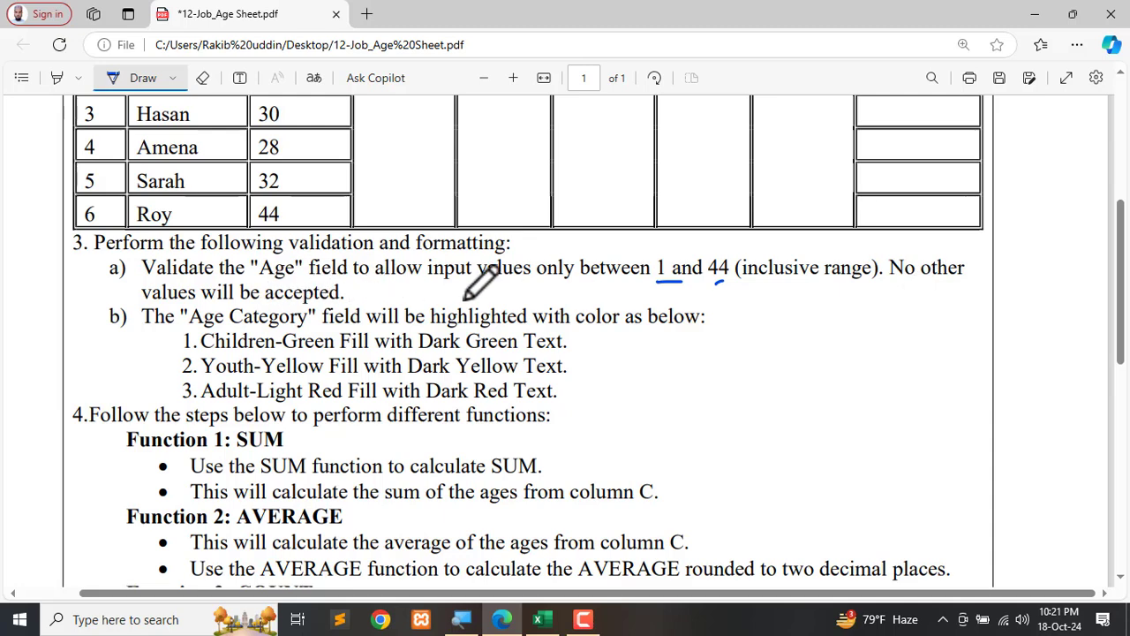
scroll(379, 296, "up", 2)
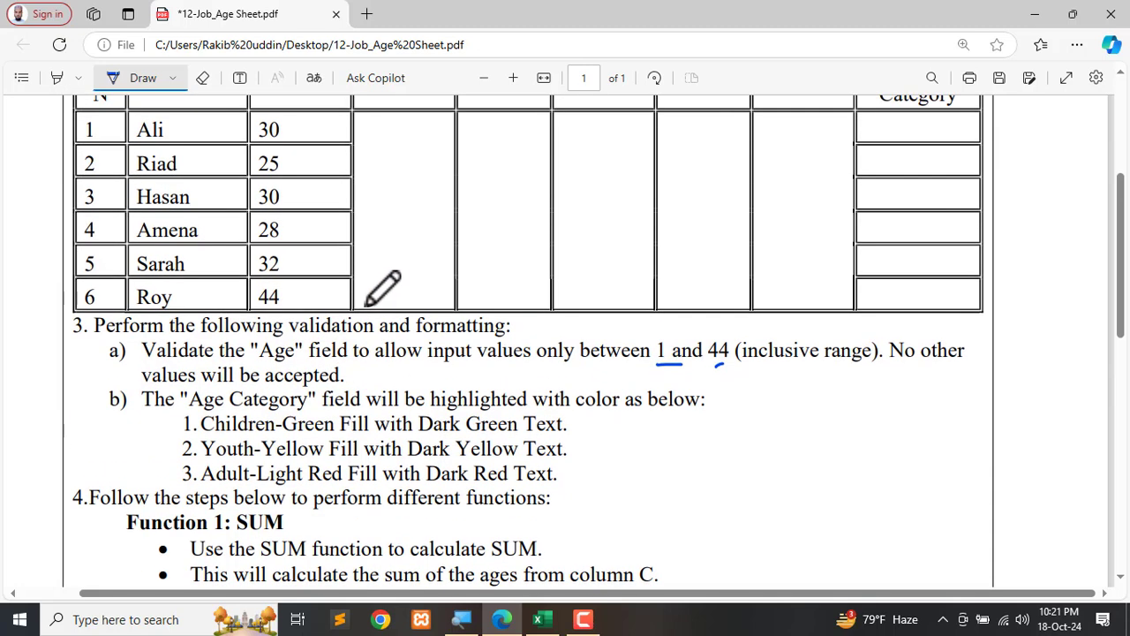
mouse_move(319, 203)
left_mouse_down()
mouse_move(251, 181)
mouse_move(313, 186)
left_mouse_up()
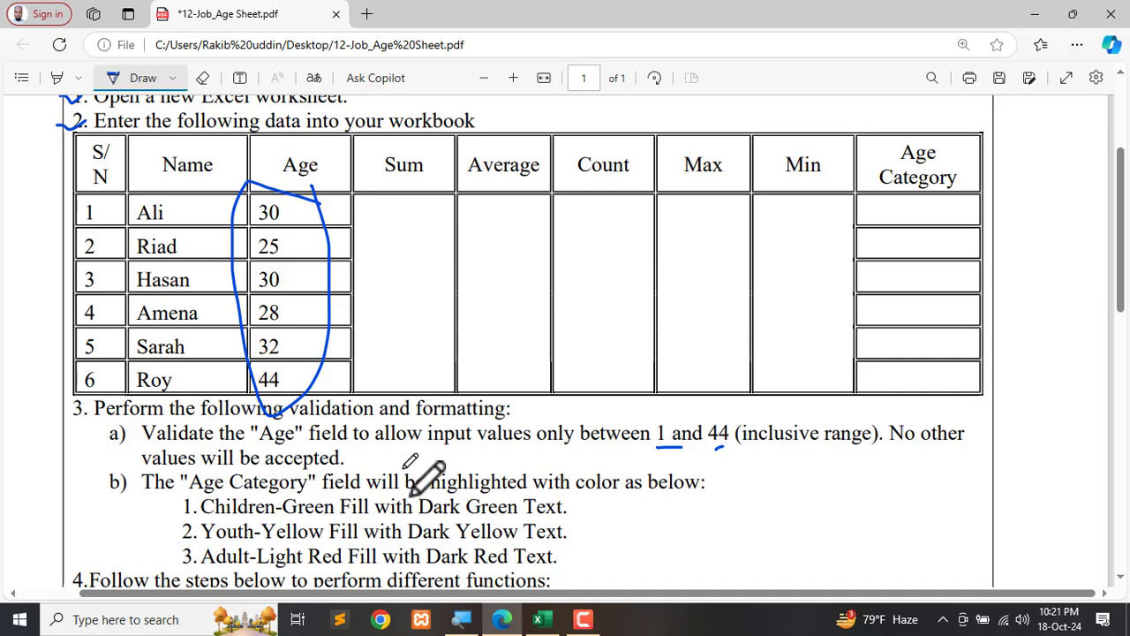
left_click(540, 619)
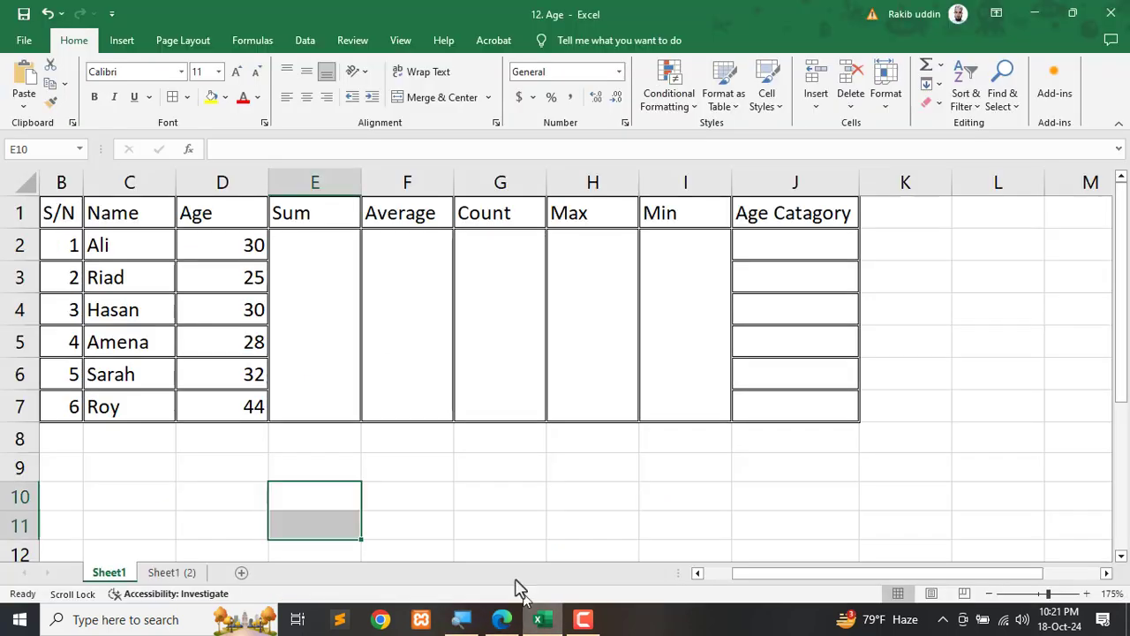
- Select the Age cells D2:D7 and bring up Data Validation
left_click(323, 491)
left_click_drag(222, 245, 219, 402)
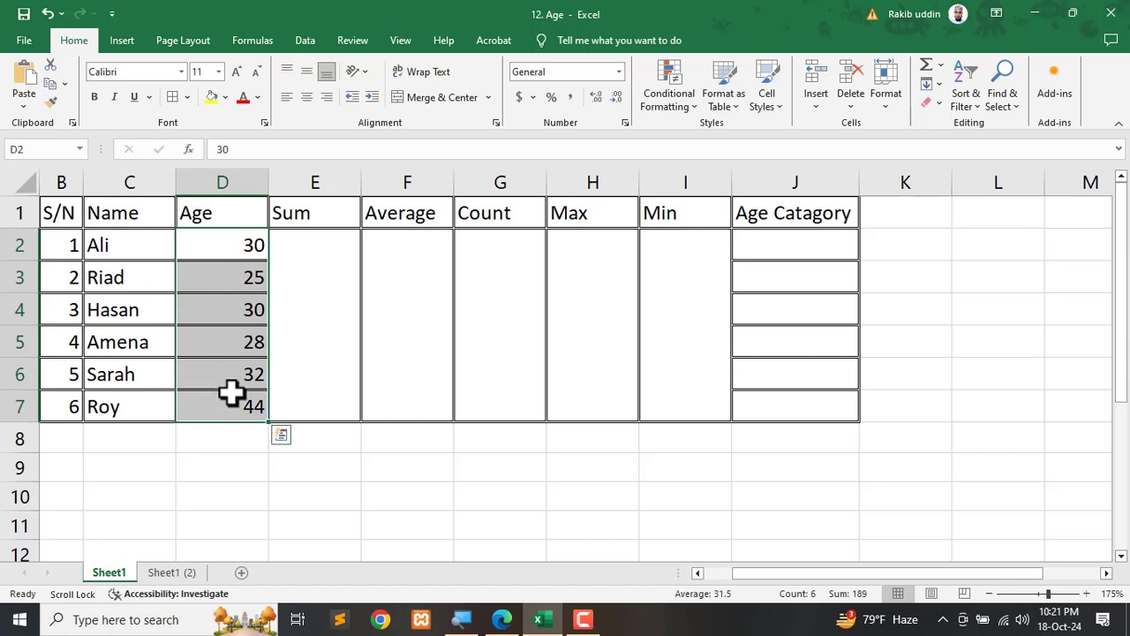
right_click(234, 327)
left_click(317, 40)
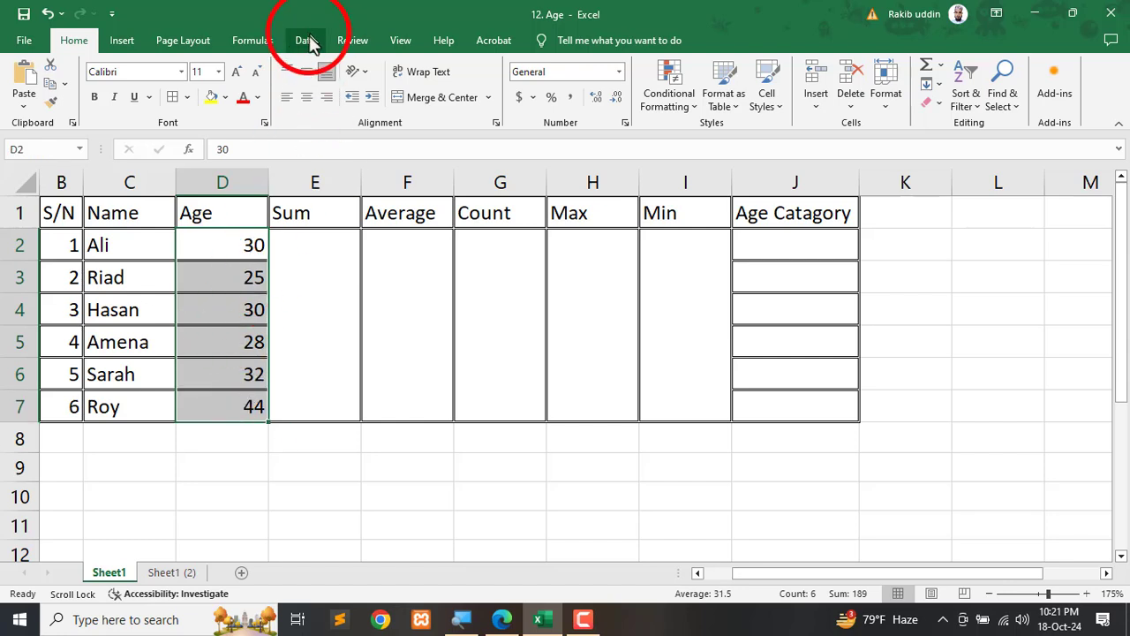
left_click(309, 42)
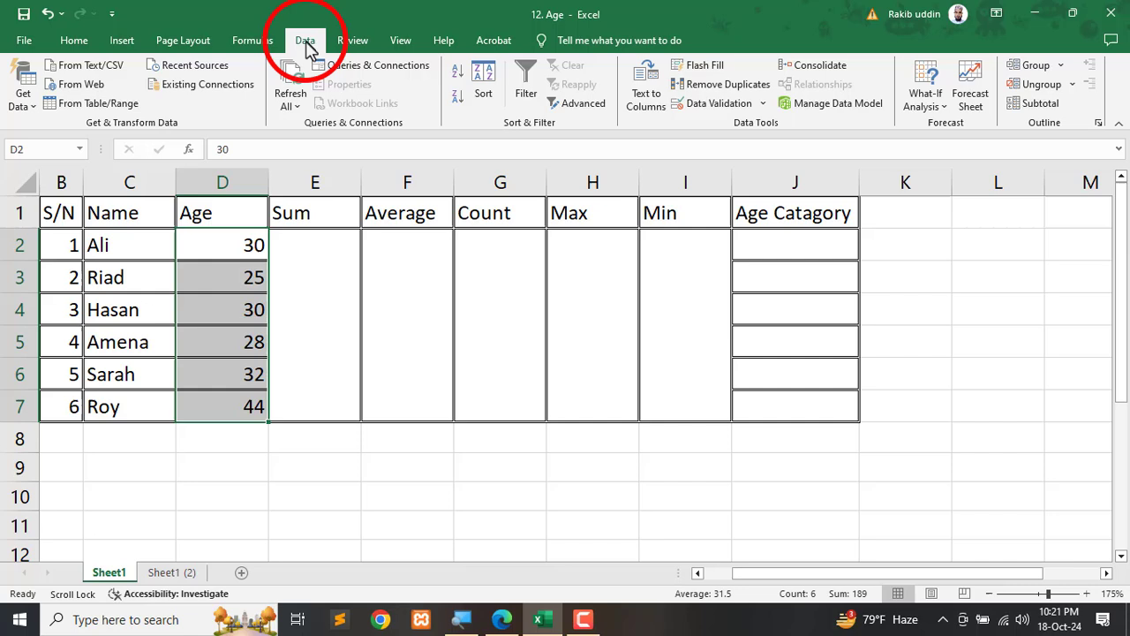
left_click(700, 108)
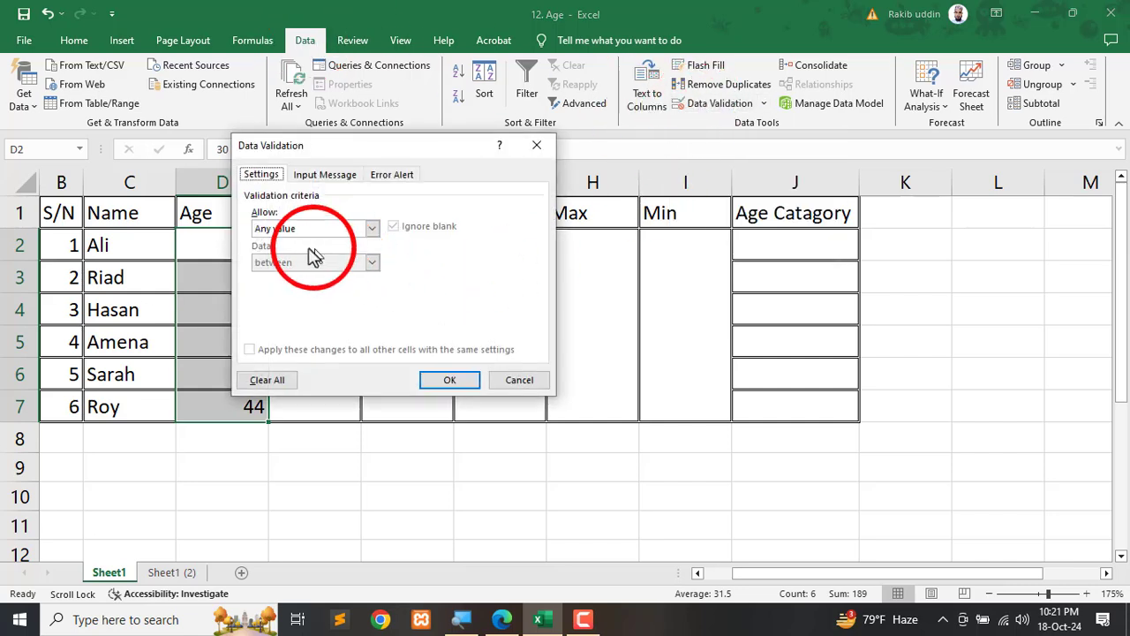
- Allow whole numbers between 1 and 44, then select D7 to test the rule
left_click(263, 230)
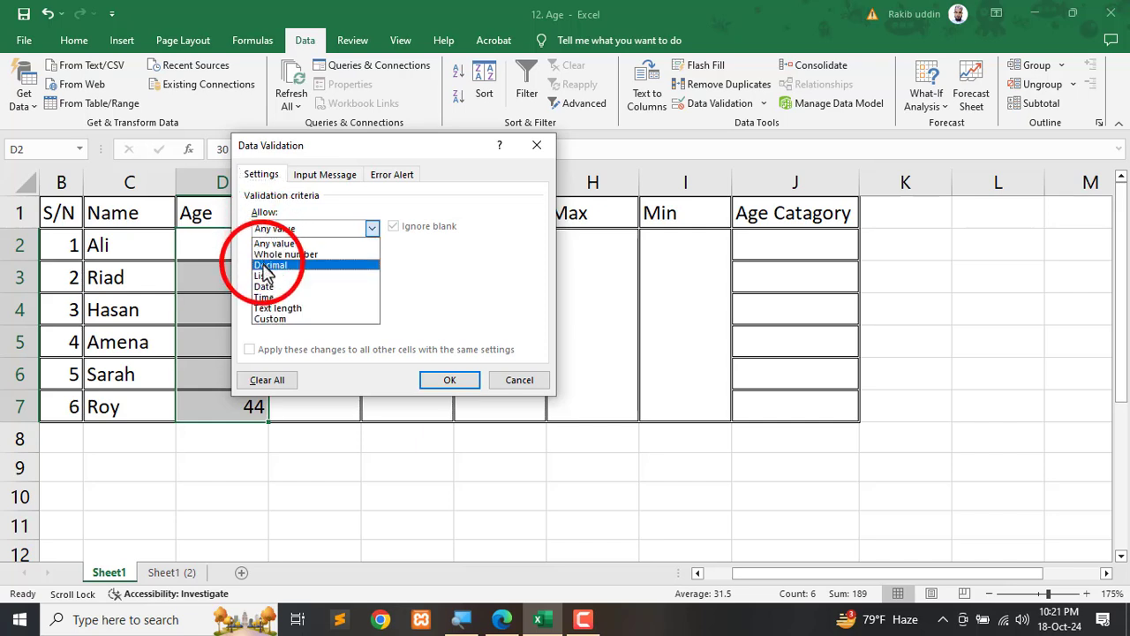
left_click(288, 255)
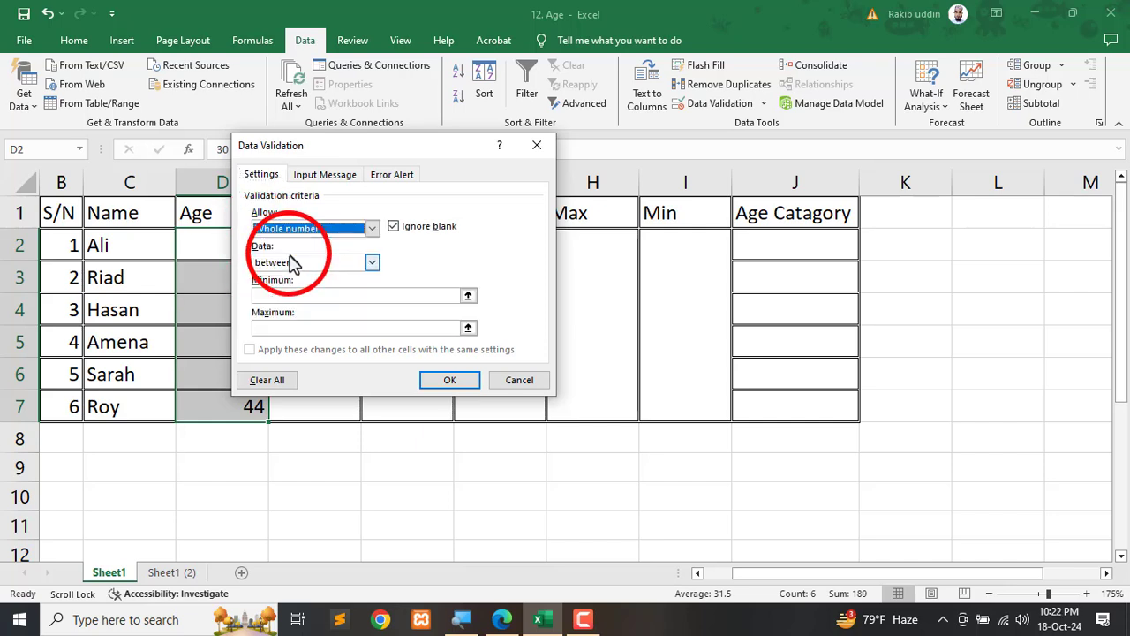
left_click(311, 267)
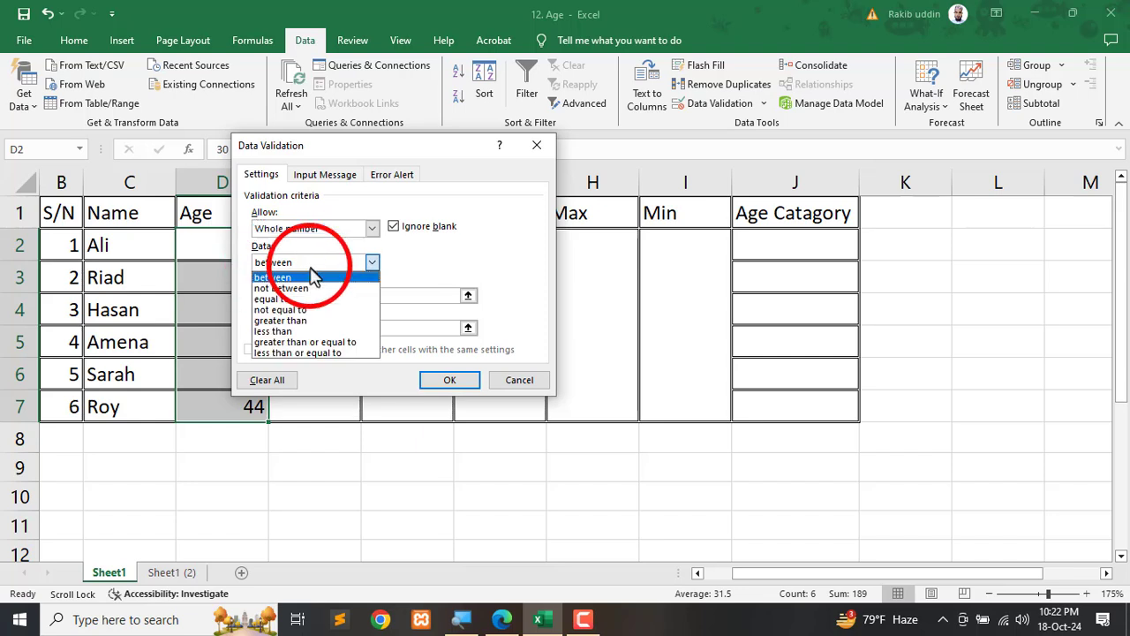
left_click(274, 277)
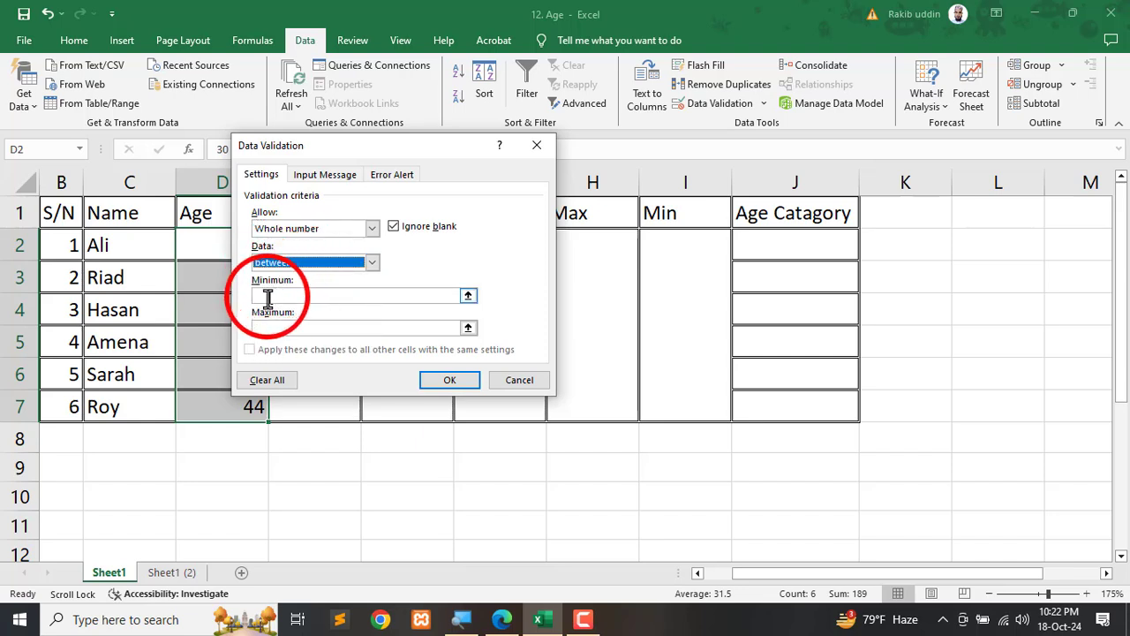
left_click(266, 296)
type("1")
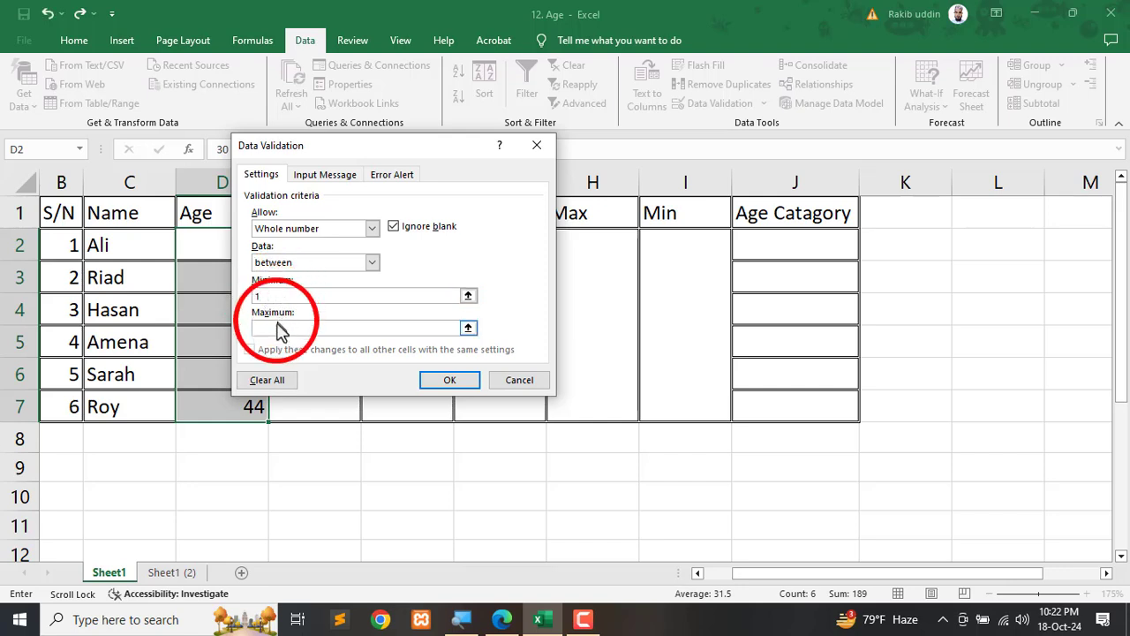
left_click(276, 327)
type("44")
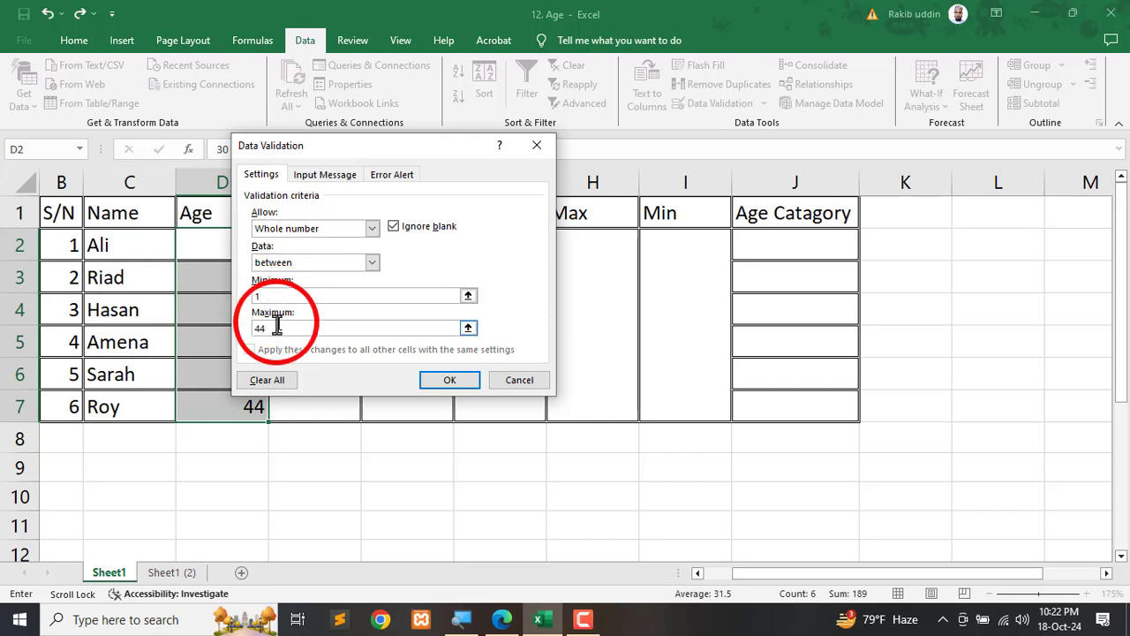
left_click(452, 382)
left_click(322, 493)
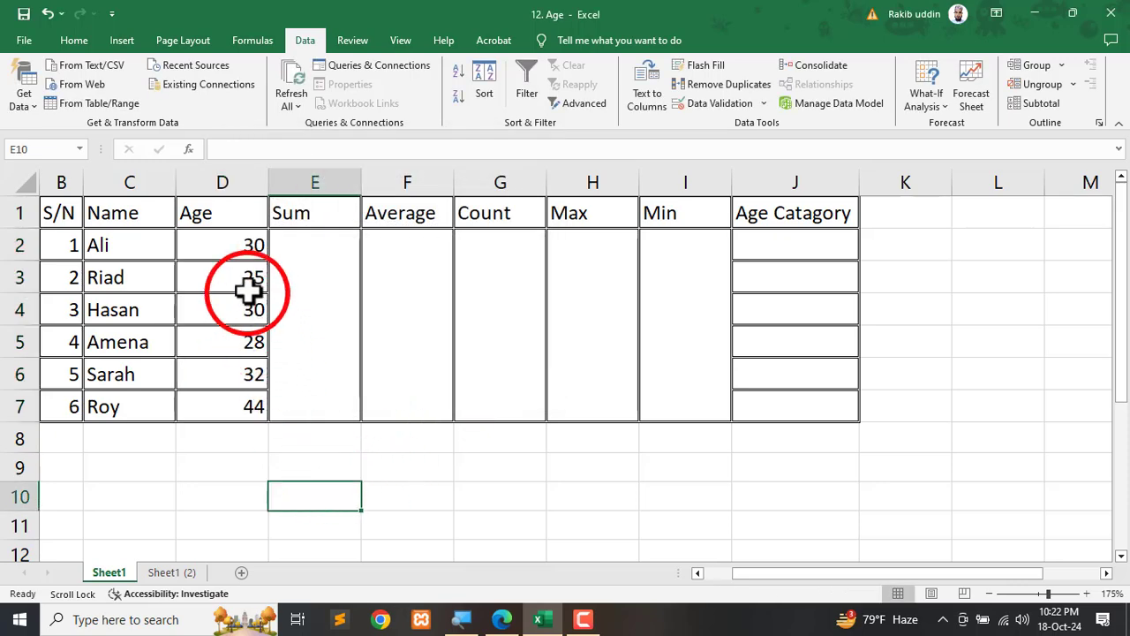
left_click(244, 400)
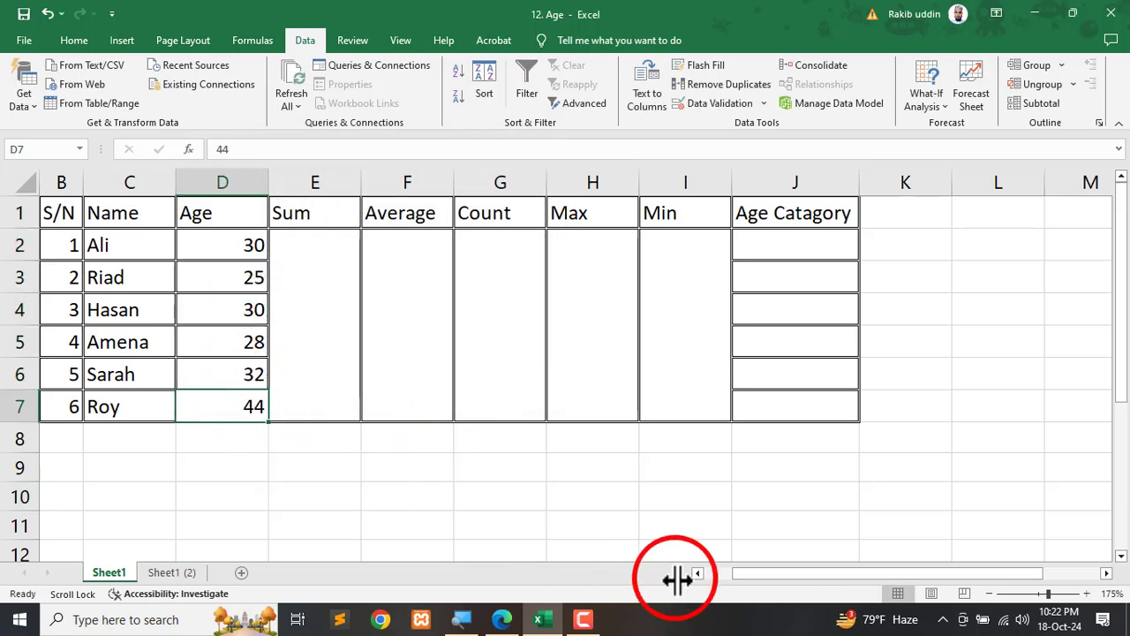
- Try 45 and then 50 in D7, and cancel both rejections so D7 stays at 44
type("45")
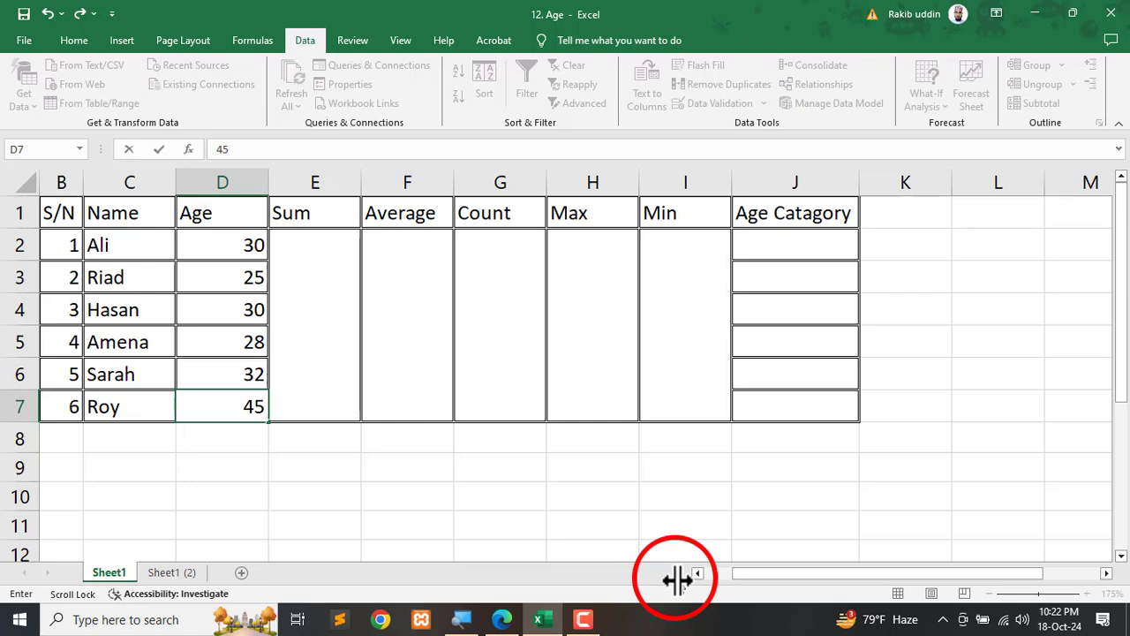
key("Return")
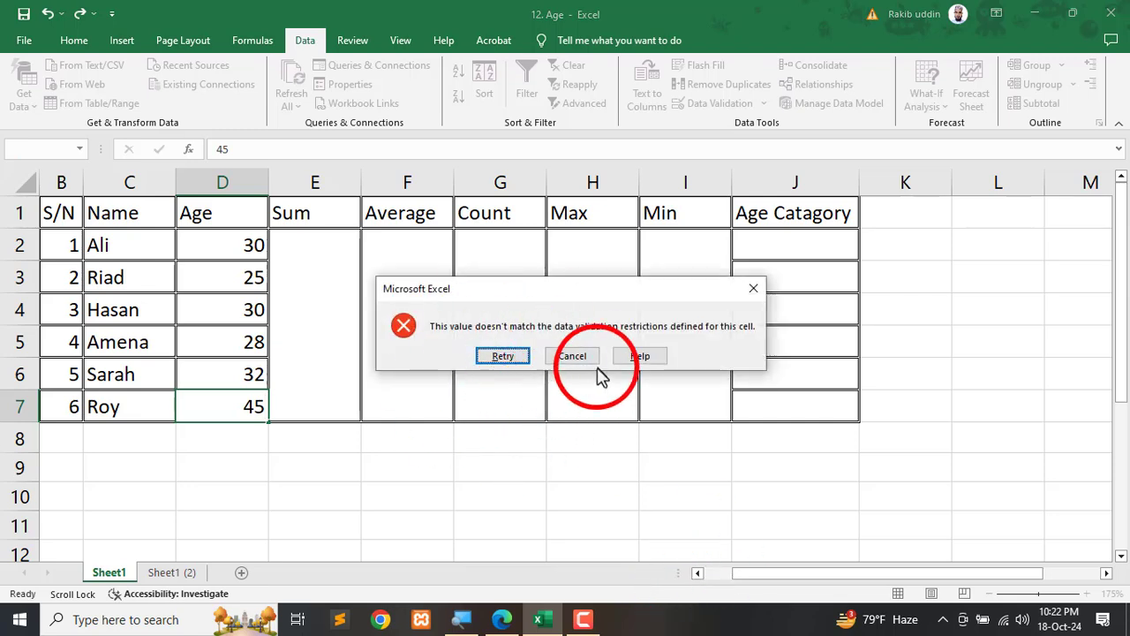
left_click(503, 356)
type("5")
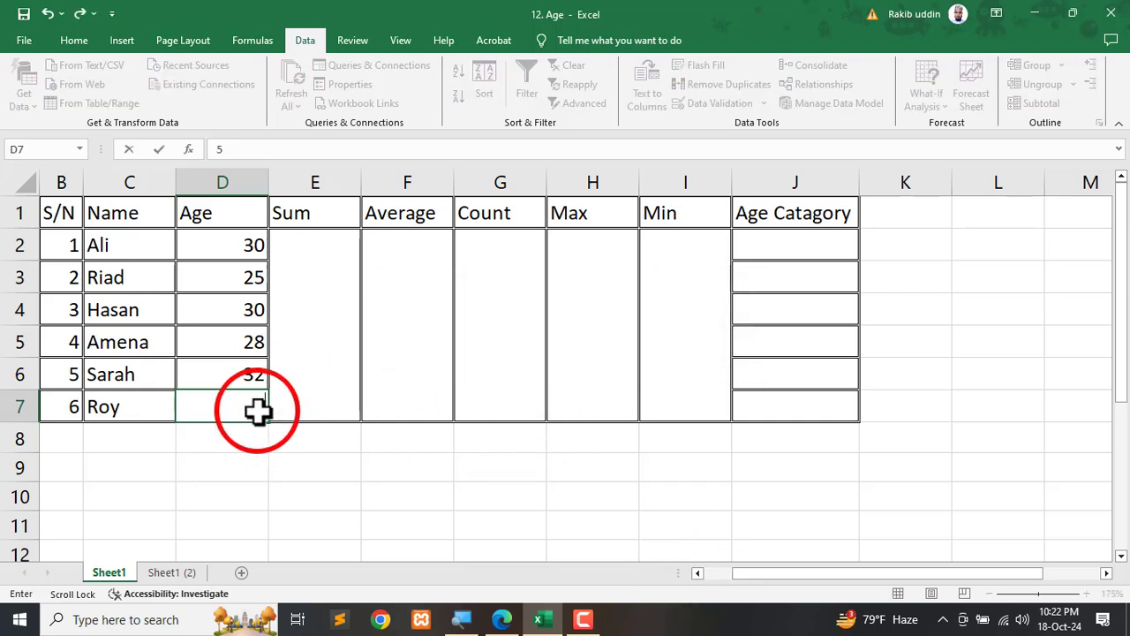
key("Return")
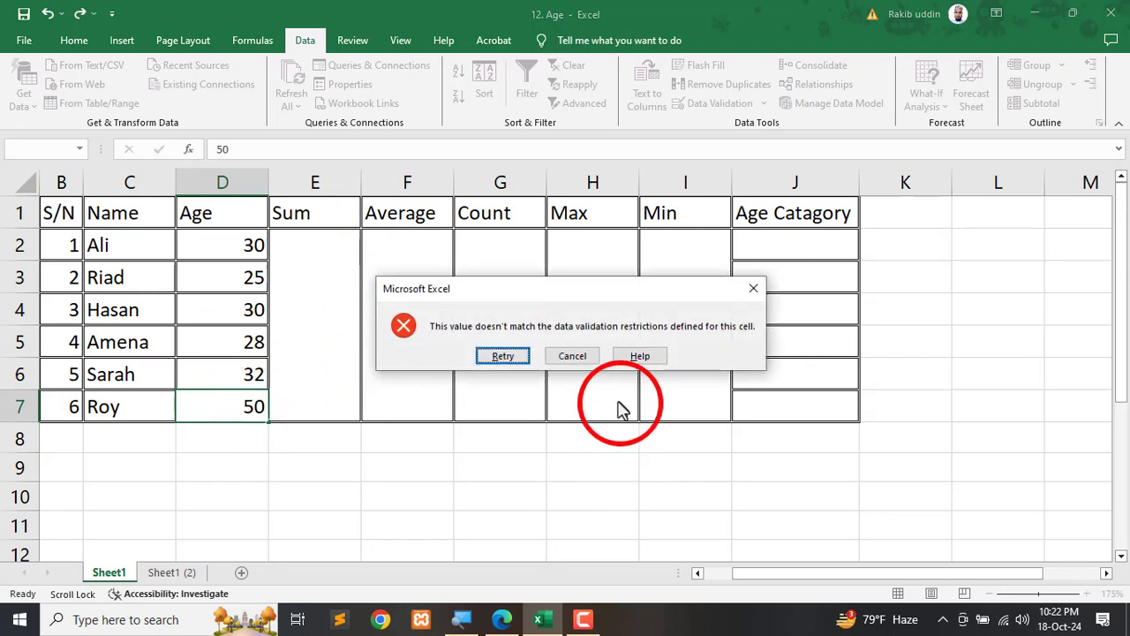
left_click(573, 358)
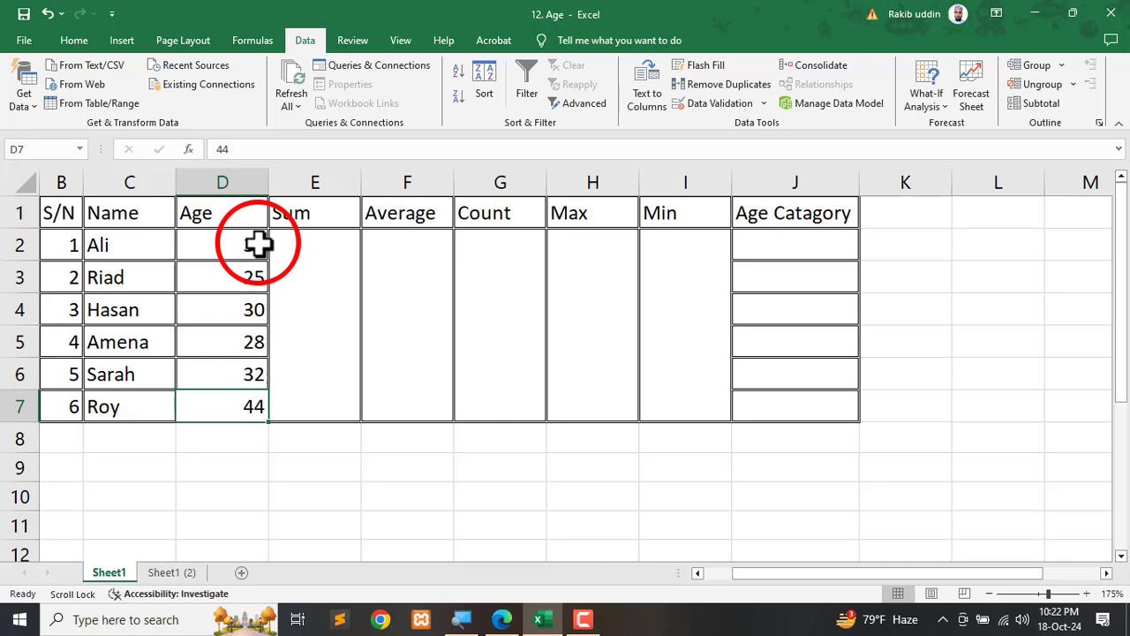
left_click(501, 619)
- Erase the old ink circle around the Age column
scroll(403, 323, "down", 2)
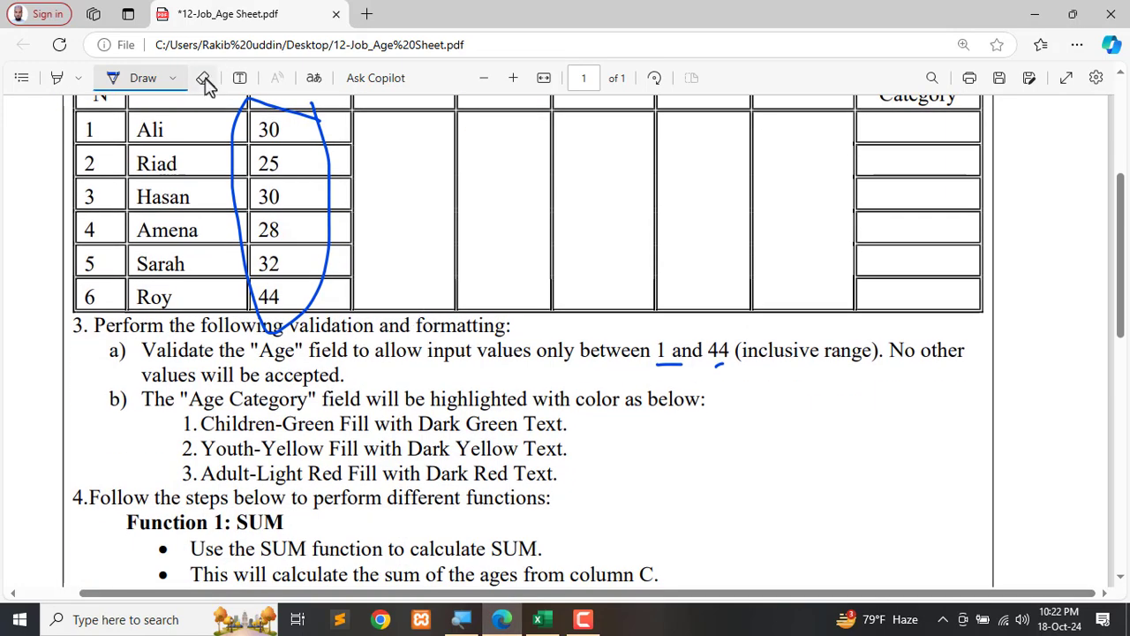
left_click(202, 78)
left_click(232, 142)
left_click(132, 77)
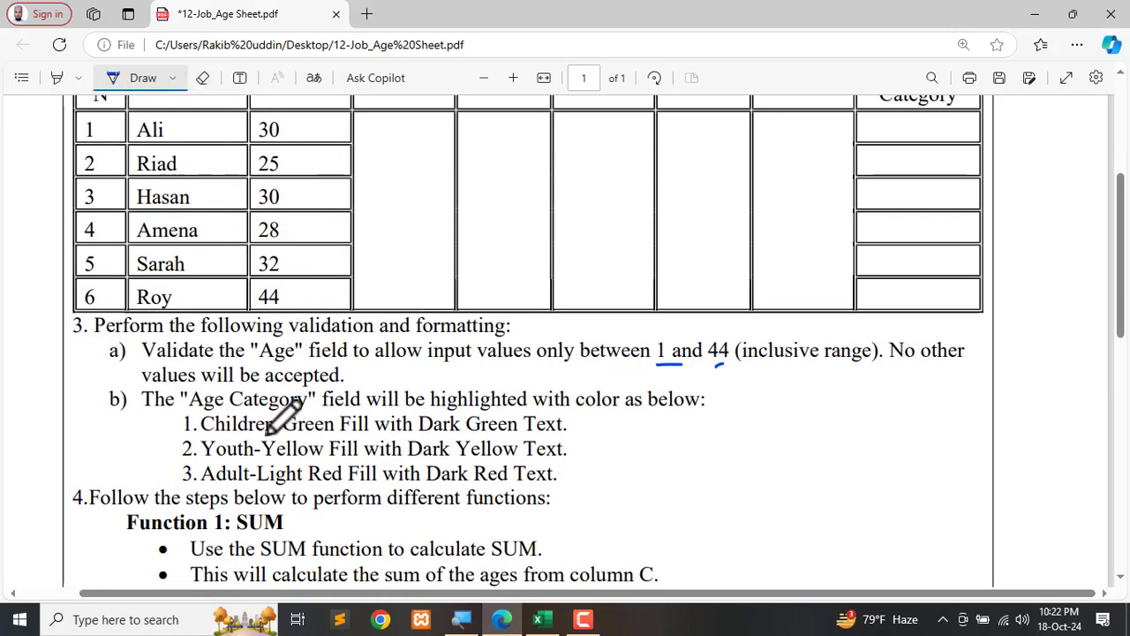
scroll(282, 411, "down", 2)
scroll(122, 307, "up", 1)
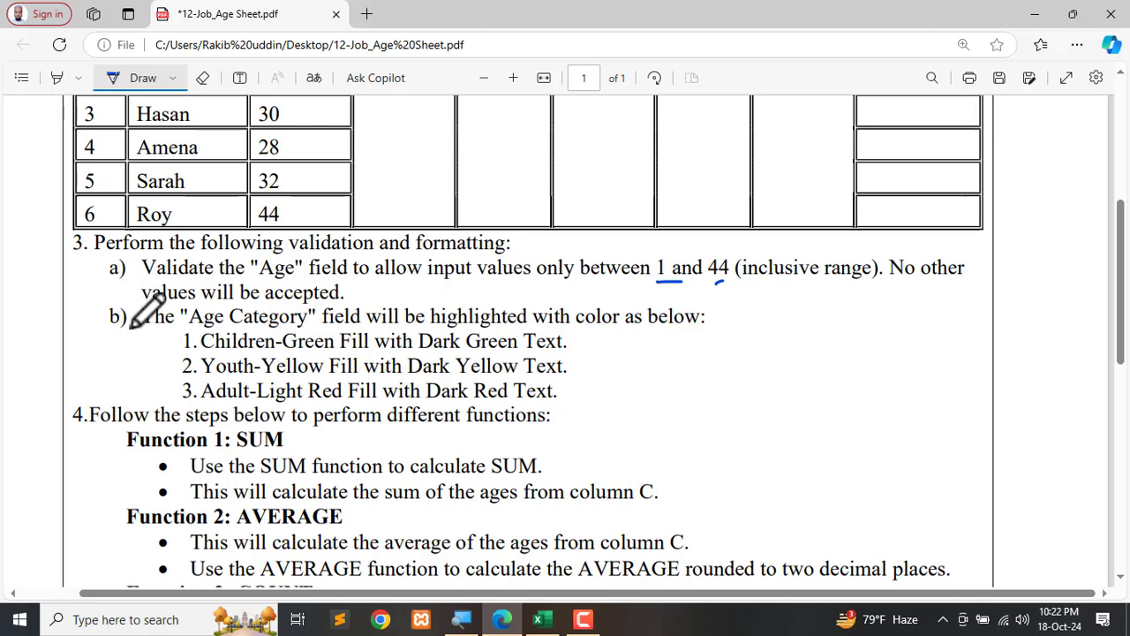
- Mark item b) about the colour rules in the left margin, replacing an erased circle
left_click_drag(131, 302, 129, 333)
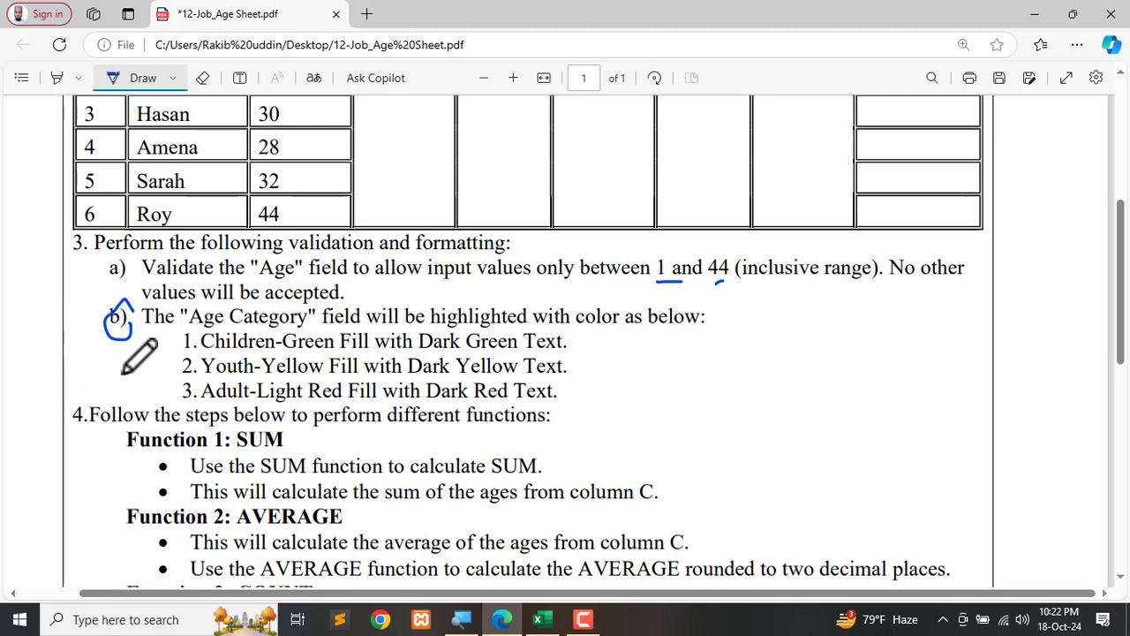
scroll(125, 357, "down", 2)
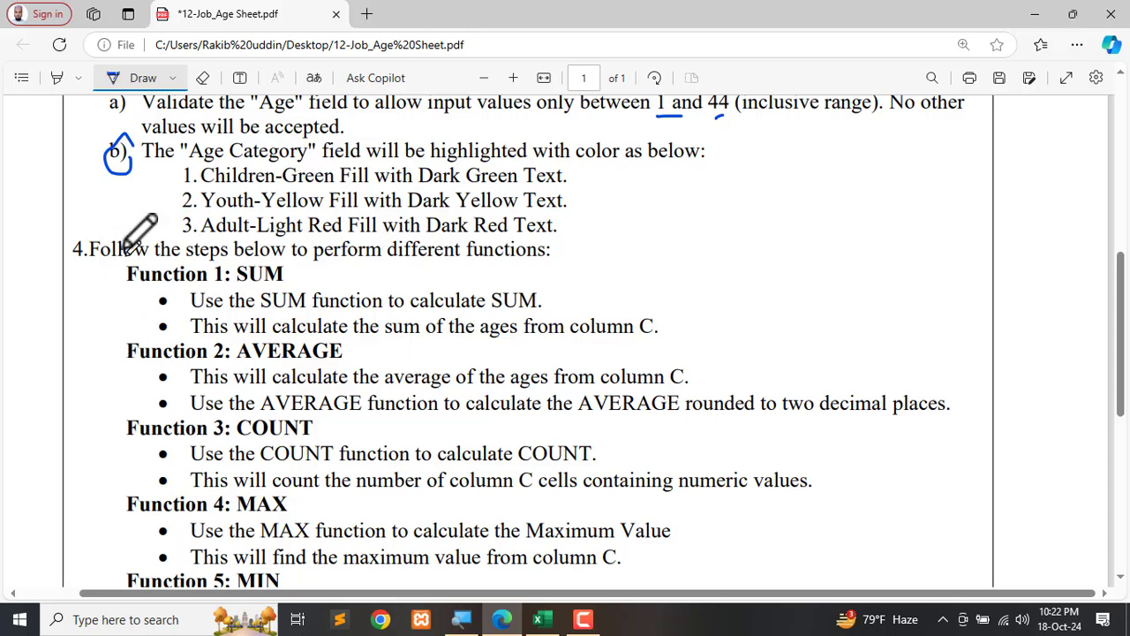
scroll(137, 388, "down", 3)
scroll(140, 391, "up", 3)
scroll(143, 389, "up", 1)
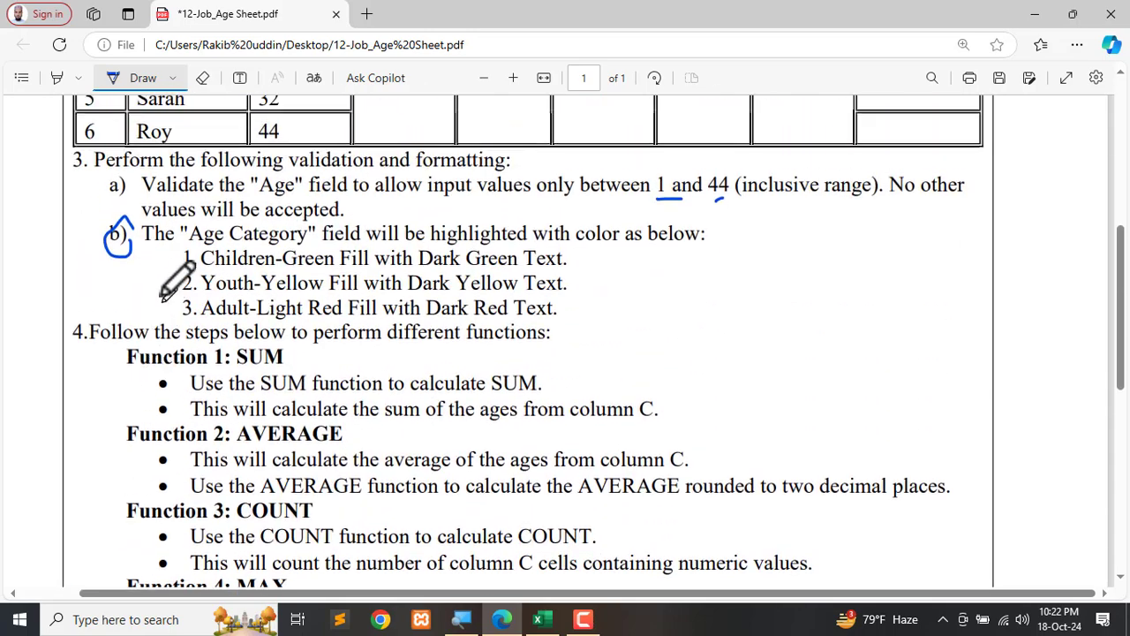
left_click(202, 78)
left_click(128, 233)
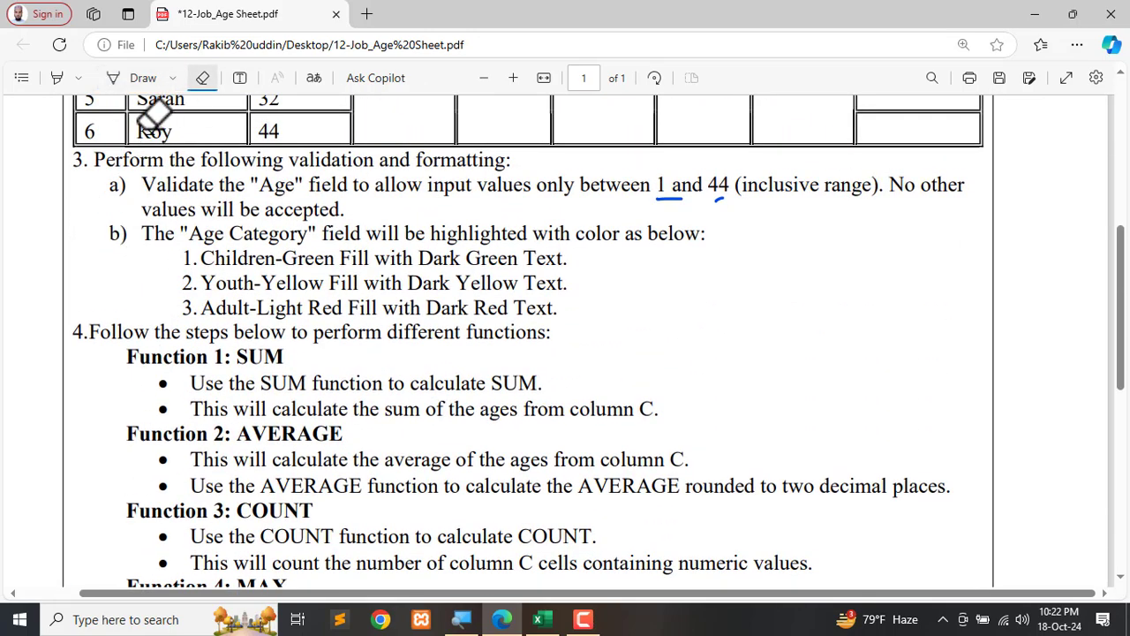
left_click(143, 78)
mouse_move(50, 225)
left_mouse_down()
mouse_move(71, 224)
mouse_move(92, 284)
left_mouse_up()
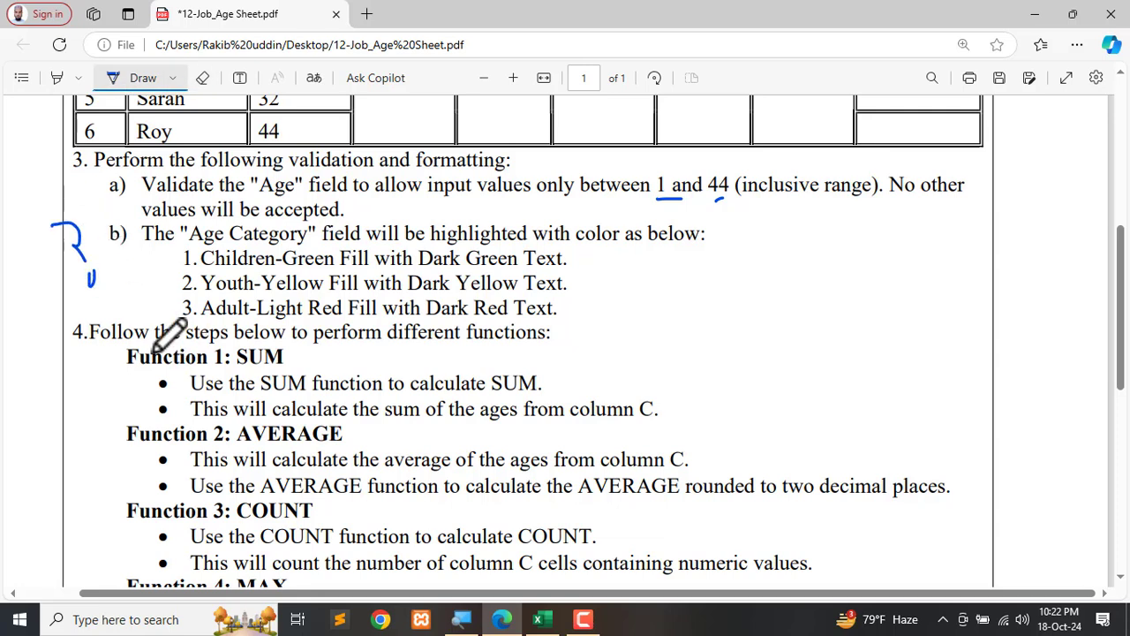
- Underline the Function 1: SUM through Function 5: MIN headings
scroll(155, 336, "down", 1)
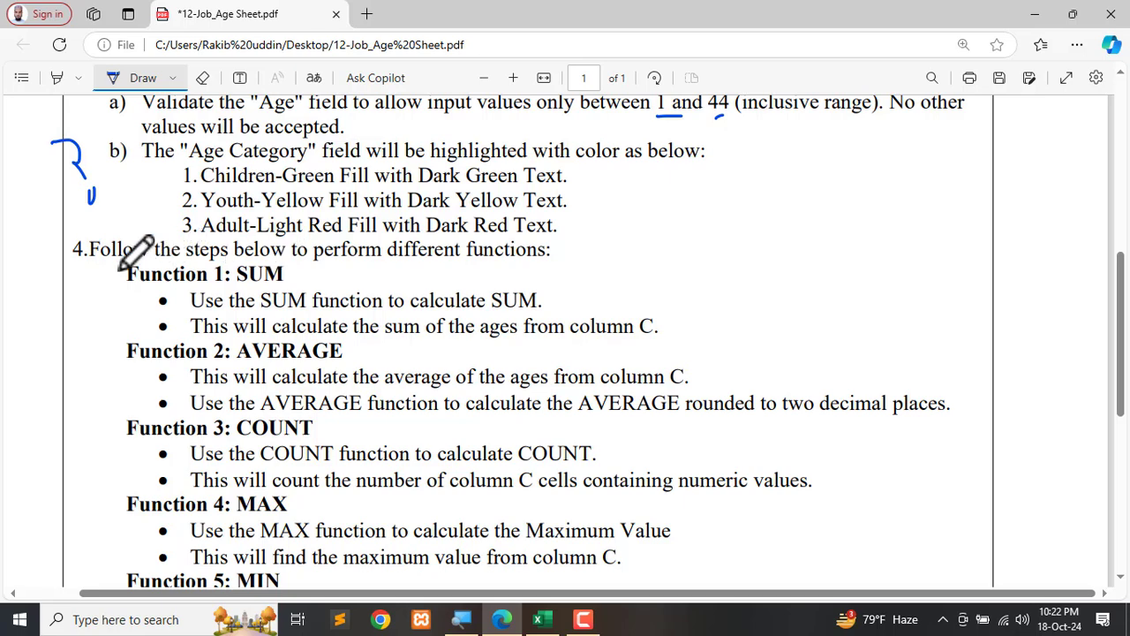
left_click_drag(126, 283, 295, 283)
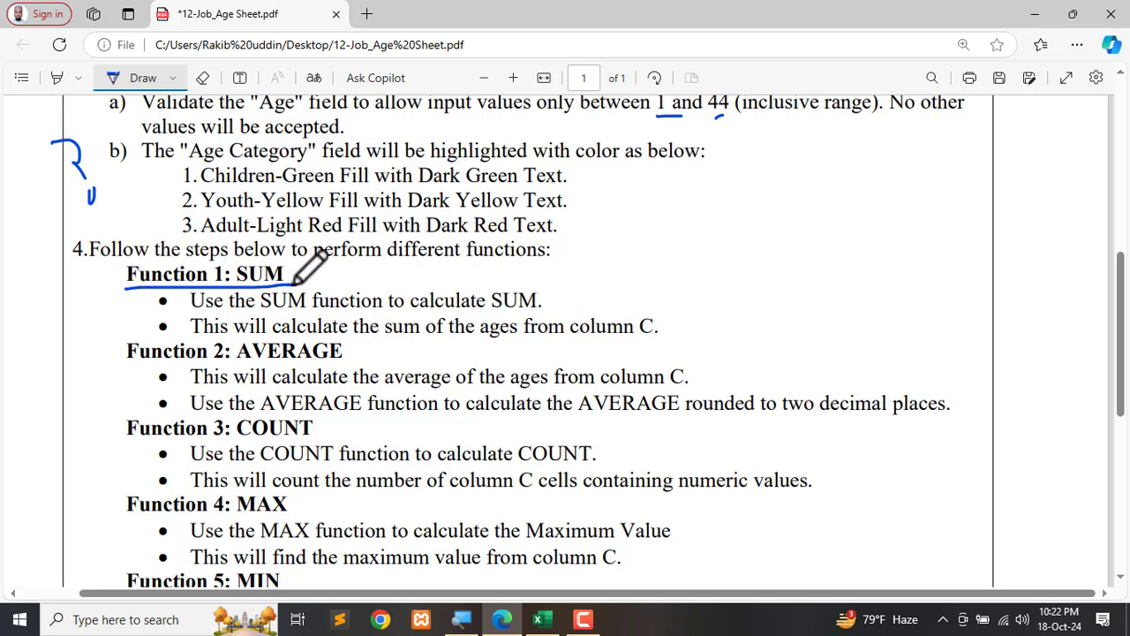
left_click_drag(135, 369, 335, 378)
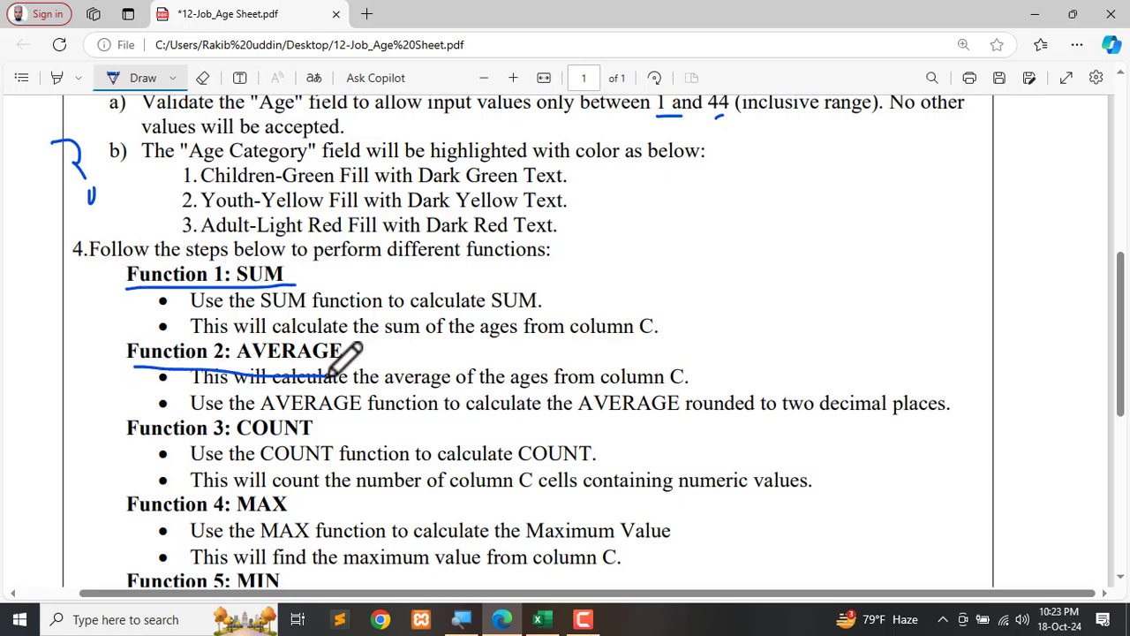
left_click_drag(149, 443, 336, 451)
scroll(336, 451, "down", 2)
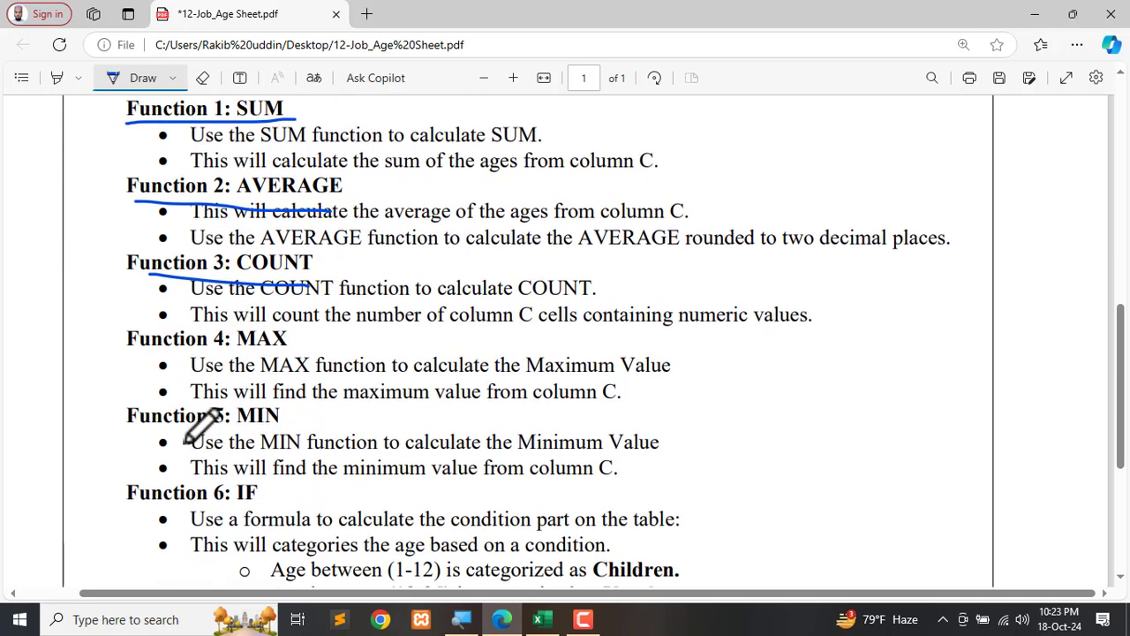
left_click_drag(111, 362, 314, 359)
left_click_drag(111, 436, 295, 432)
scroll(235, 374, "up", 1)
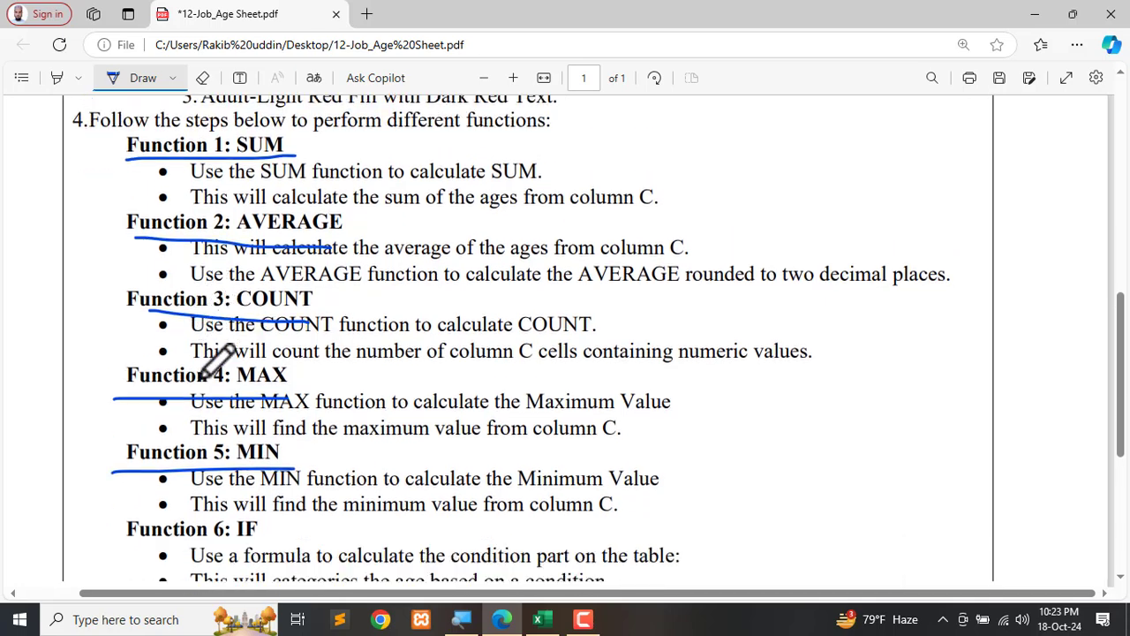
scroll(265, 441, "down", 2)
left_click(538, 619)
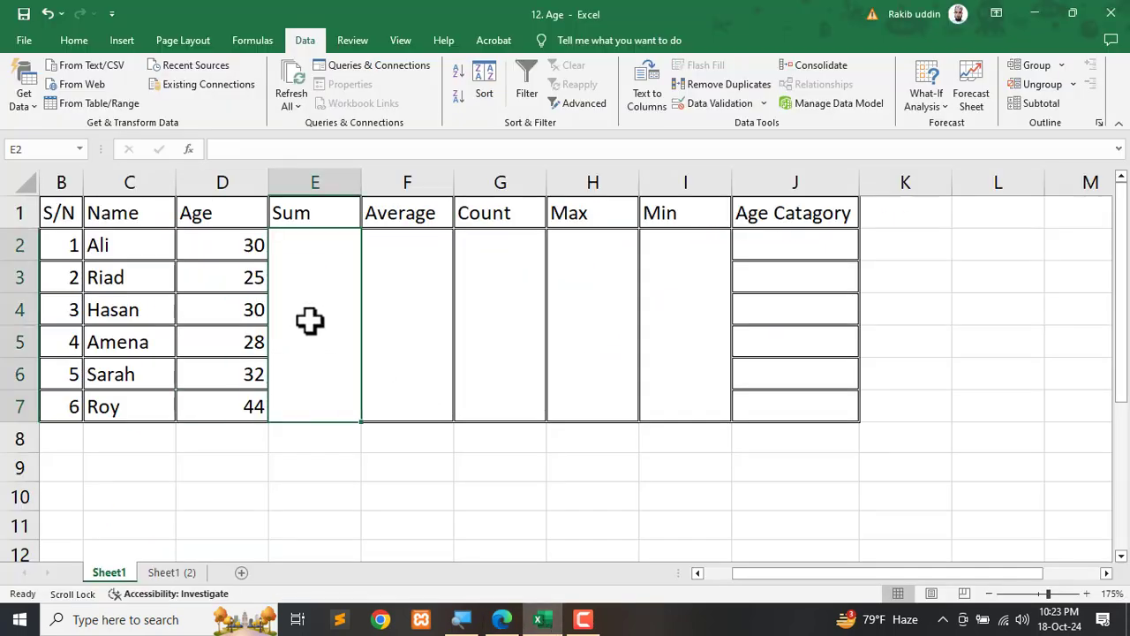
- Enter a SUM of D2:D7, then =AVERAGEA(D2:D7) in the Average cell (31.50)
type("=sum")
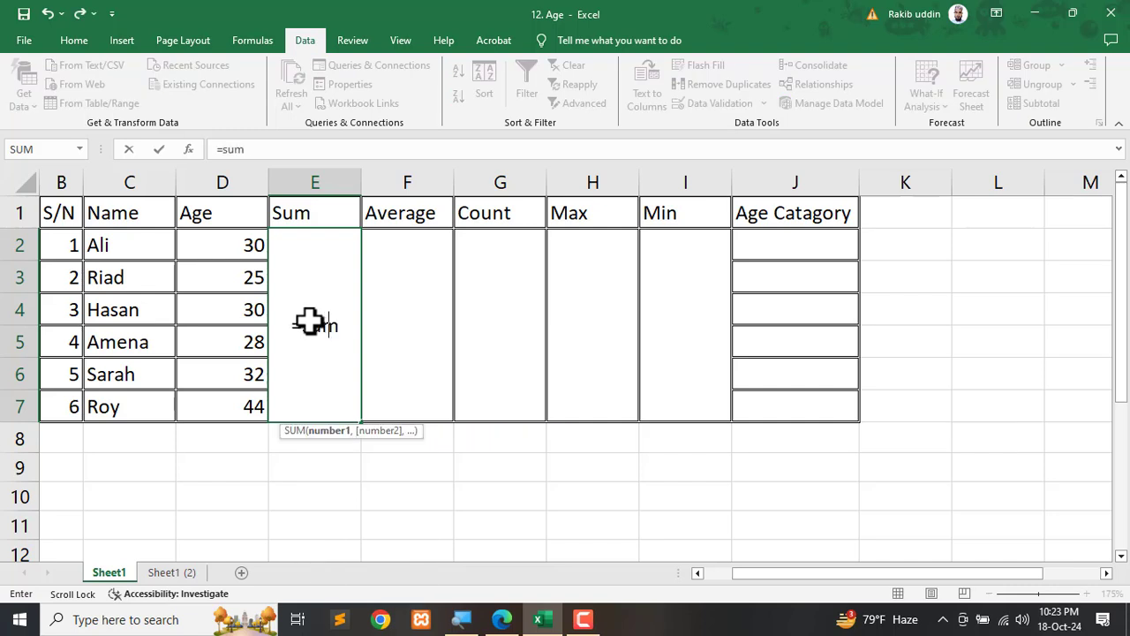
type("(")
left_click_drag(260, 247, 225, 411)
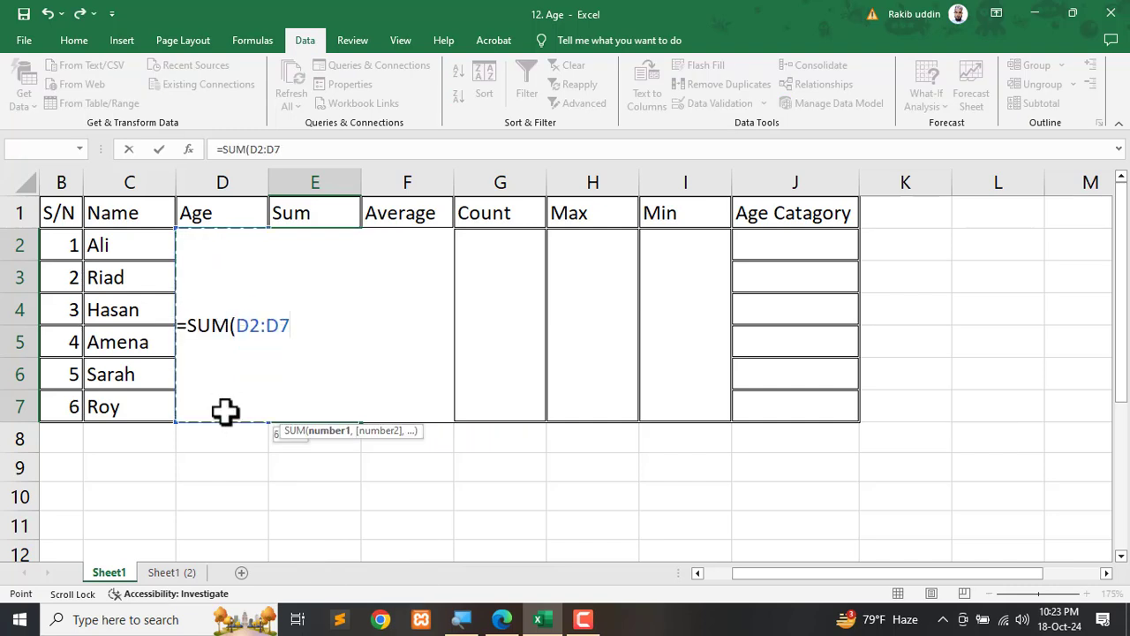
key("Return")
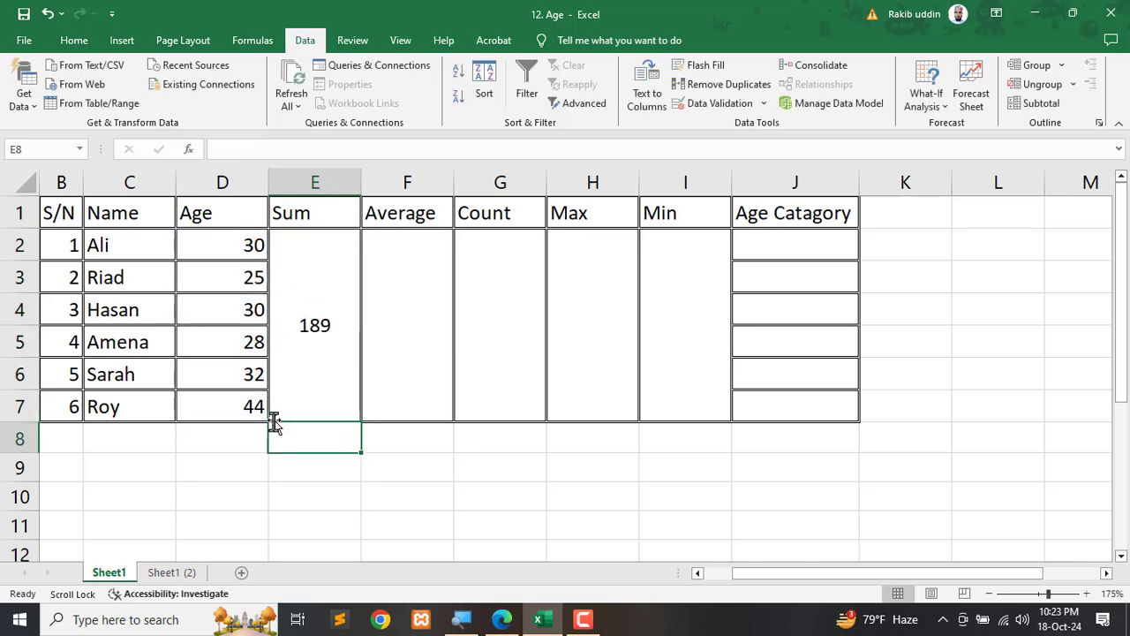
left_click(419, 298)
type("=")
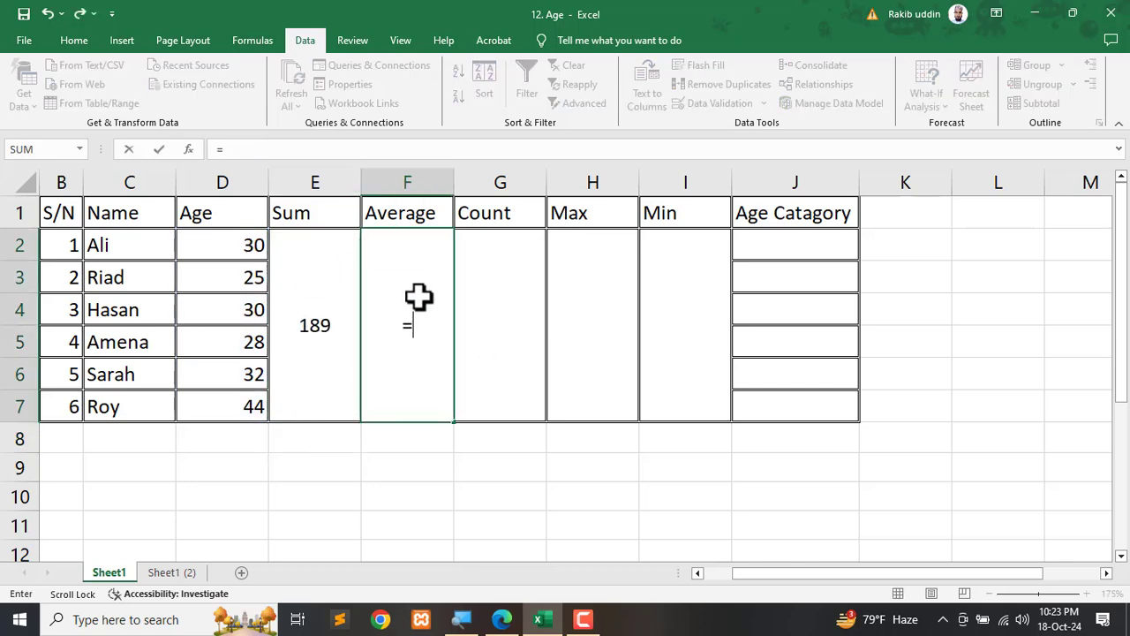
type("ave")
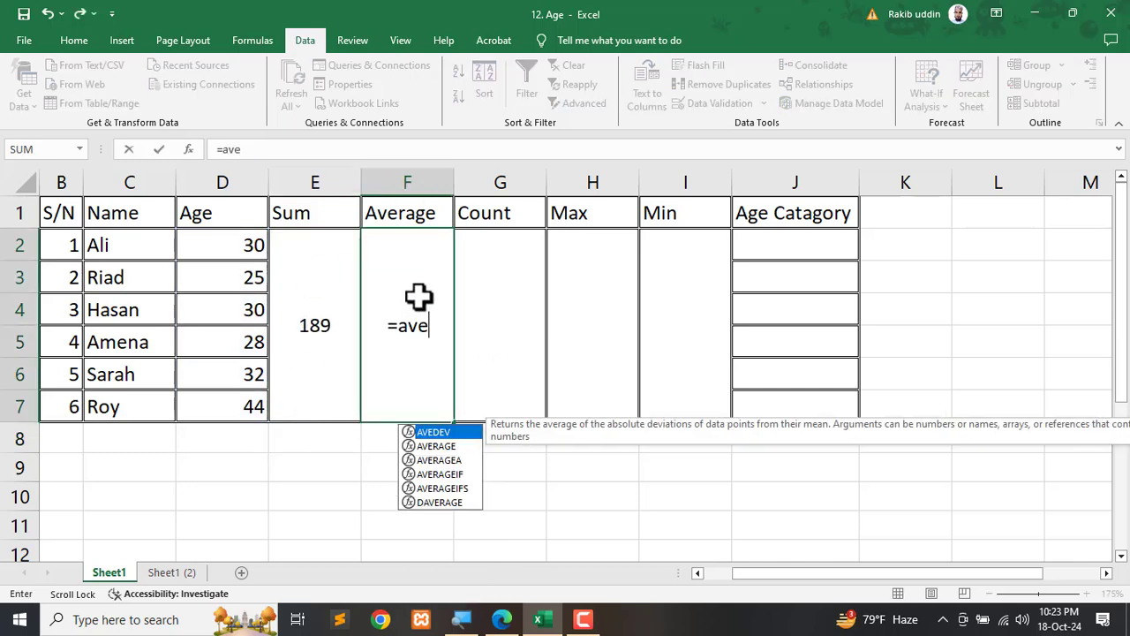
type("r")
key("Down")
key("Tab")
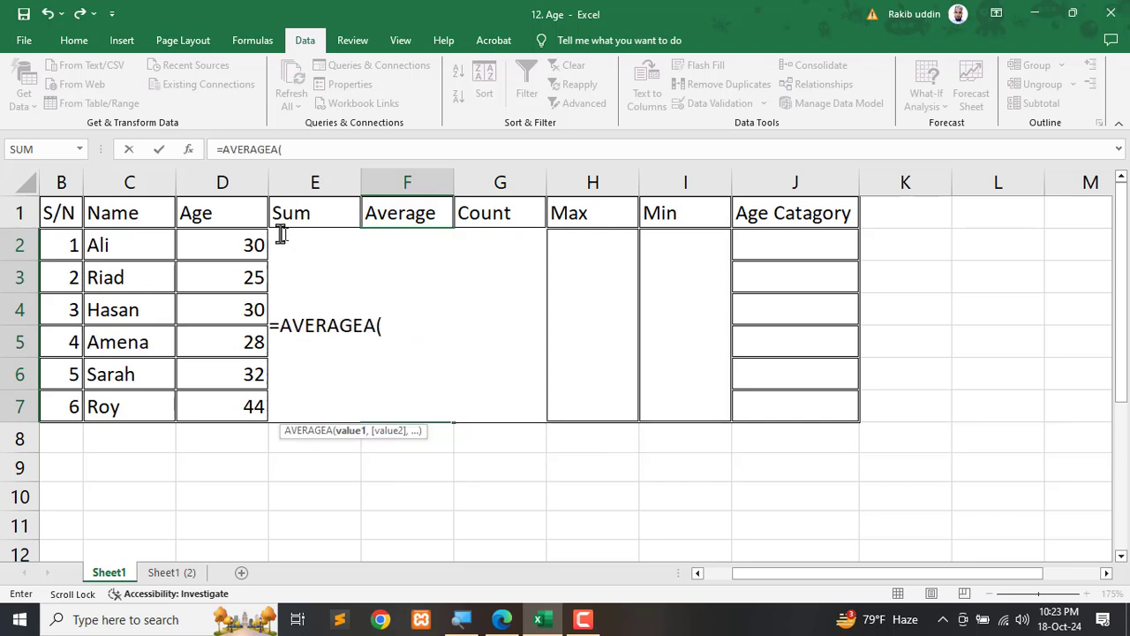
left_click_drag(222, 239, 222, 407)
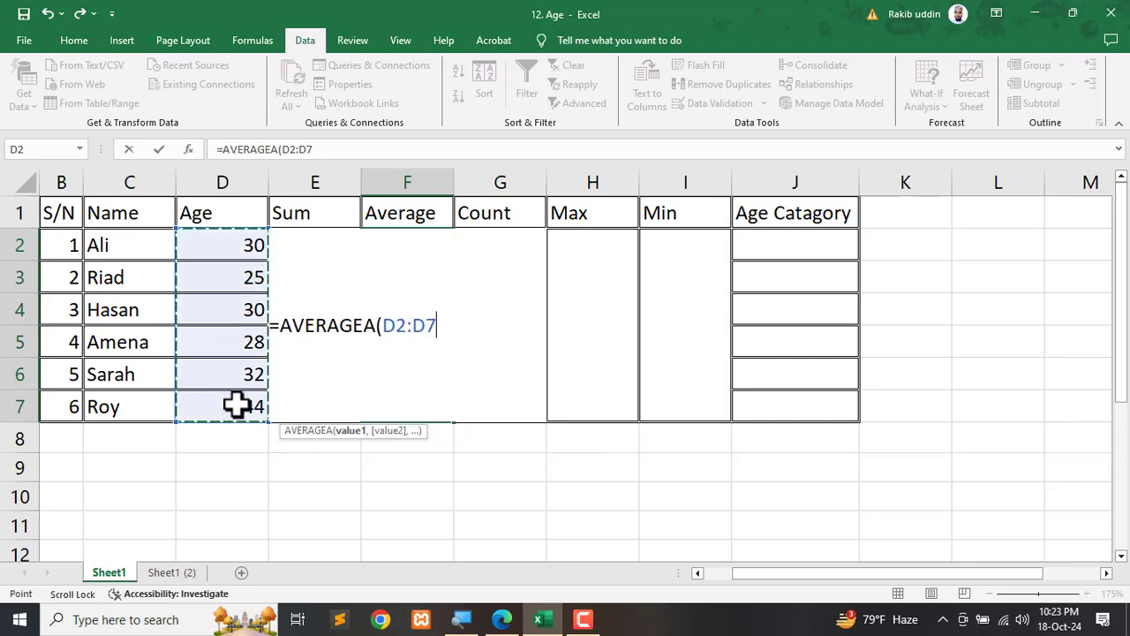
key("Return")
- Enter =COUNT(D2:D7) in the Count cell (6) and =MAX(D2:D7) in the Max cell (44)
left_click(525, 323)
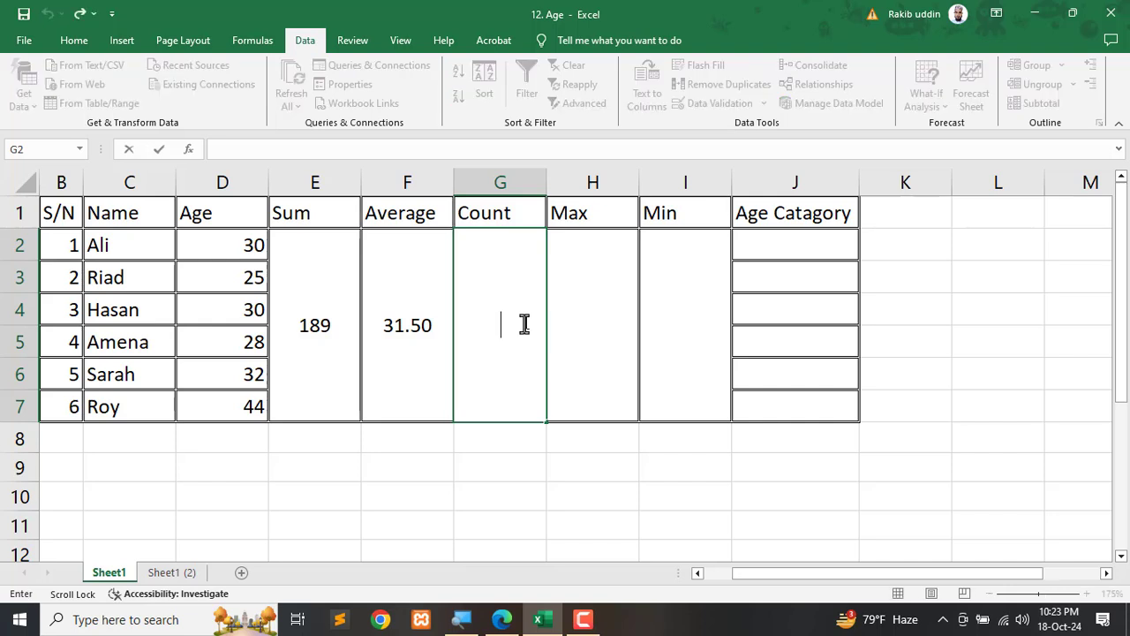
type("=count")
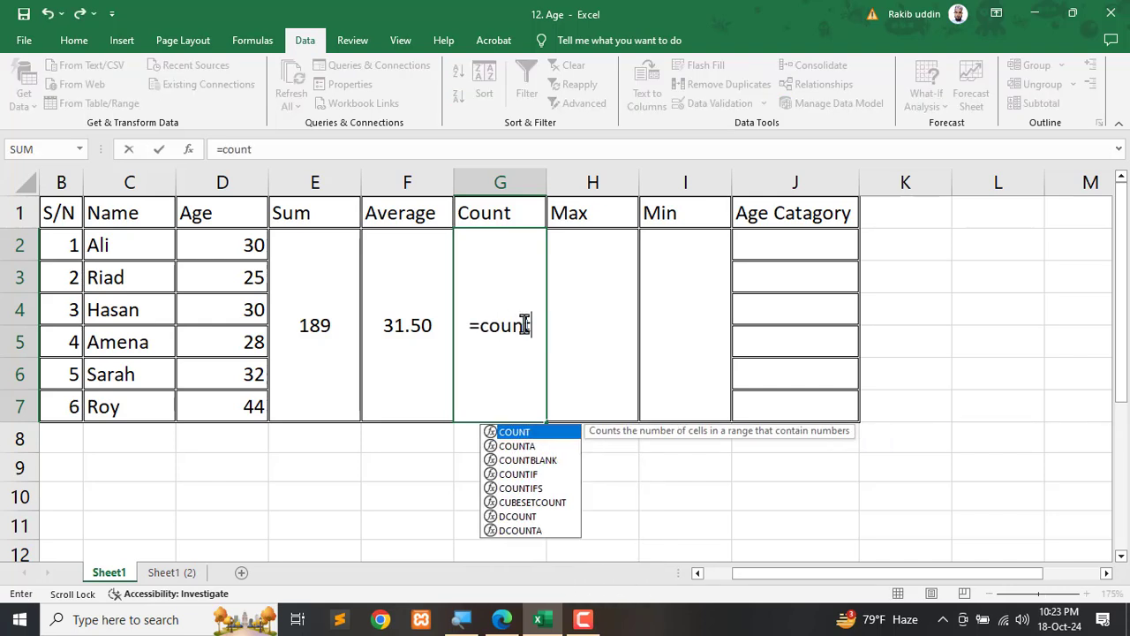
key("Tab")
left_click(237, 248)
left_click_drag(237, 248, 252, 412)
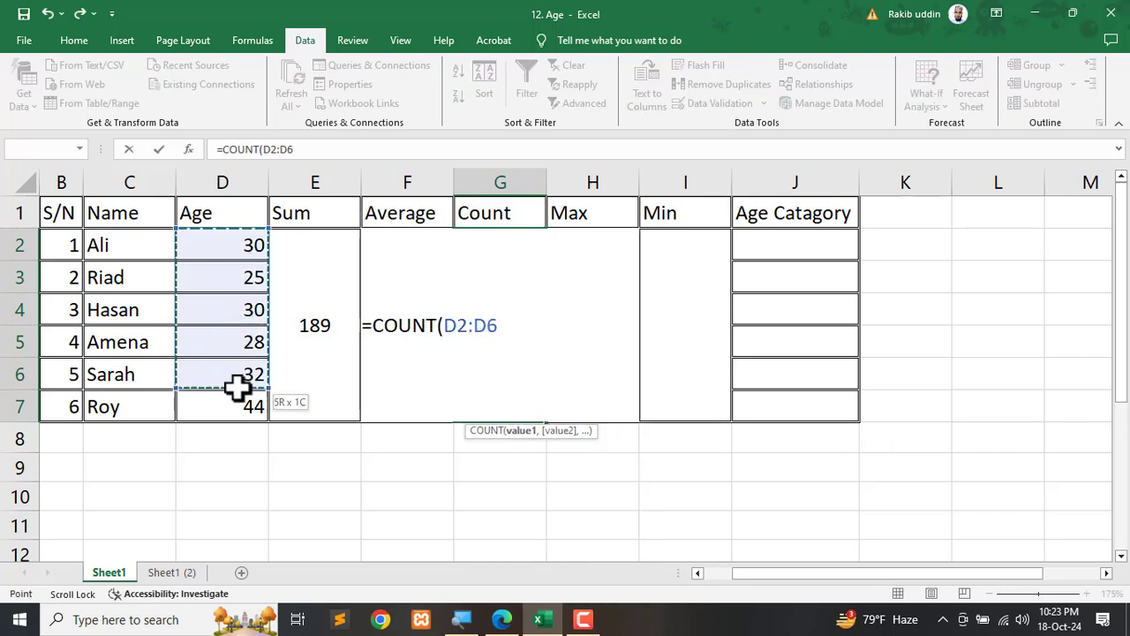
key("Return")
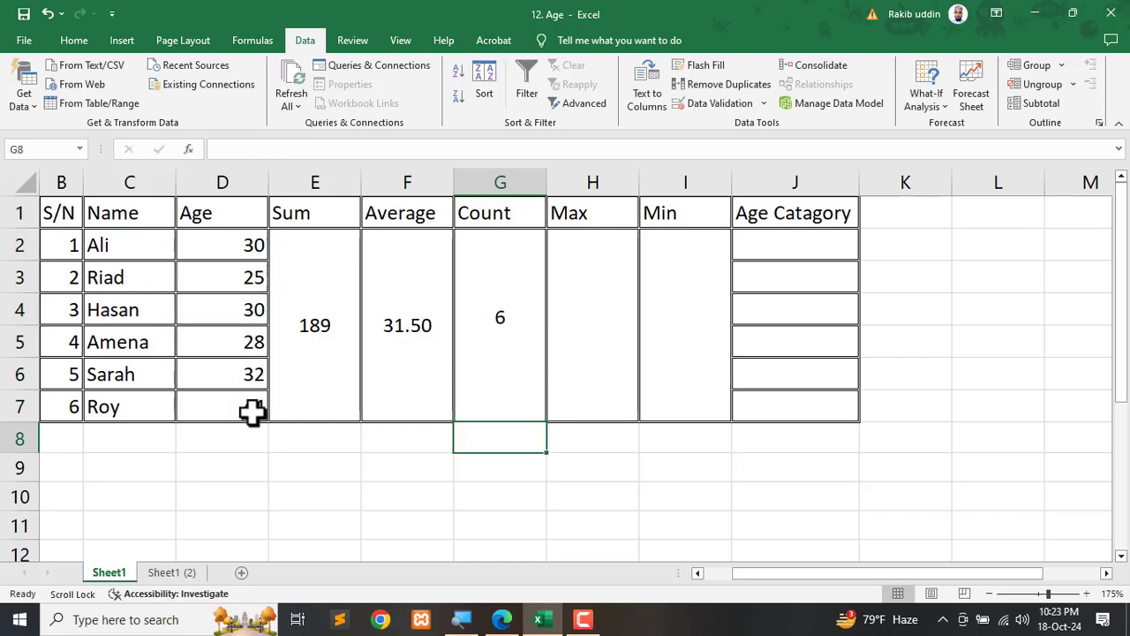
left_click(594, 298)
type("=")
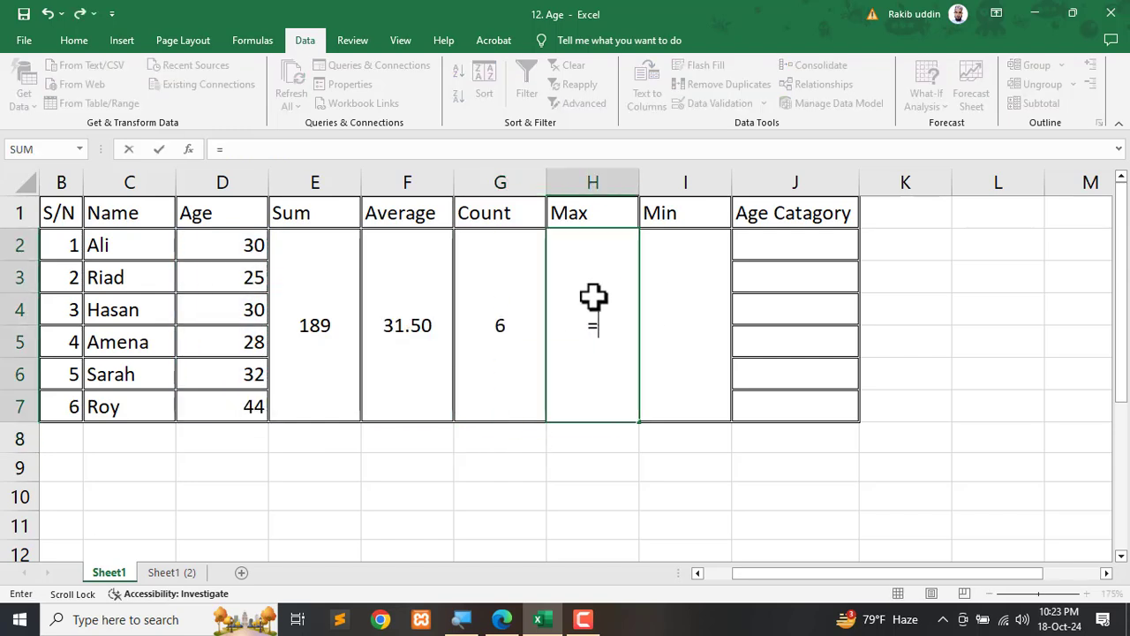
type("max")
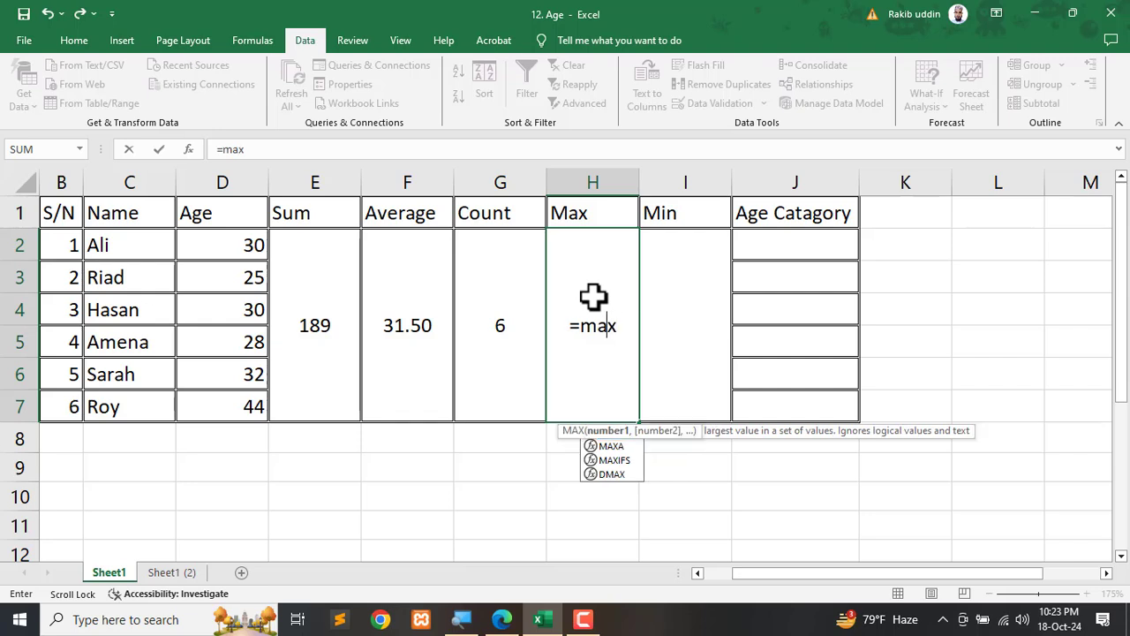
key("Tab")
left_click_drag(230, 252, 229, 409)
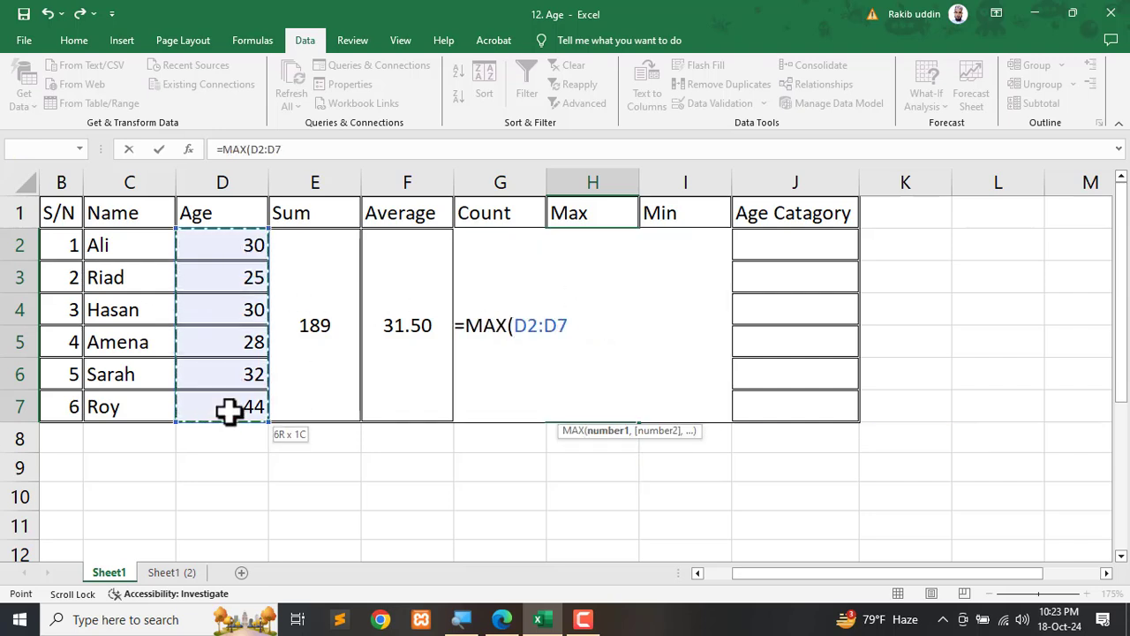
key("Return")
- Enter =MIN(D2:D7) in the Min cell (25) and select the results block
left_click(714, 305)
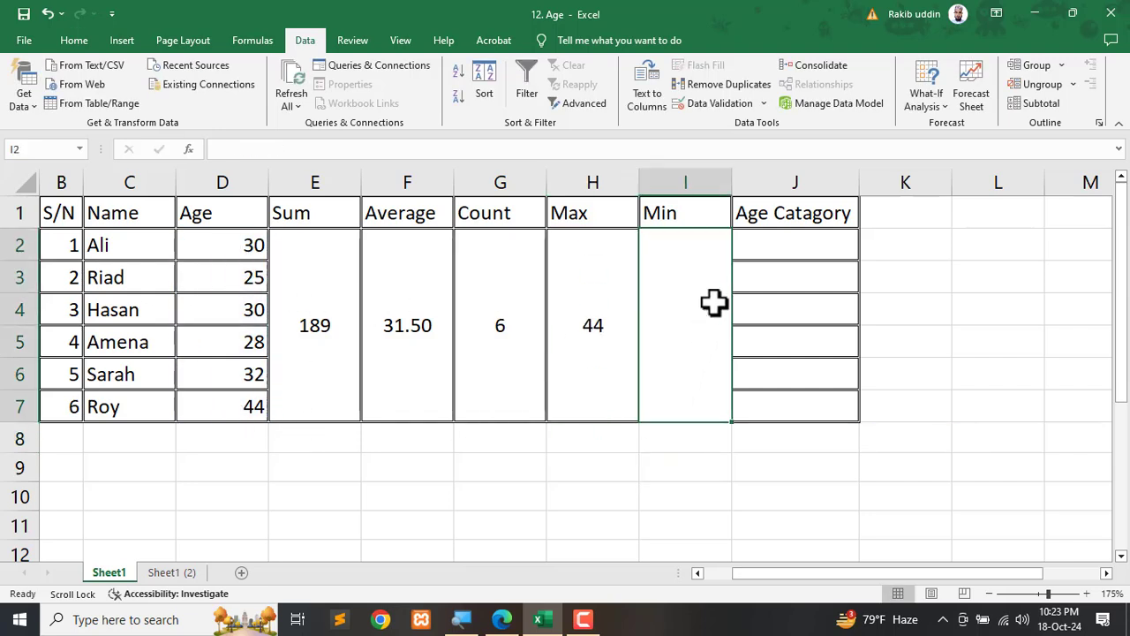
type("=min")
key("Tab")
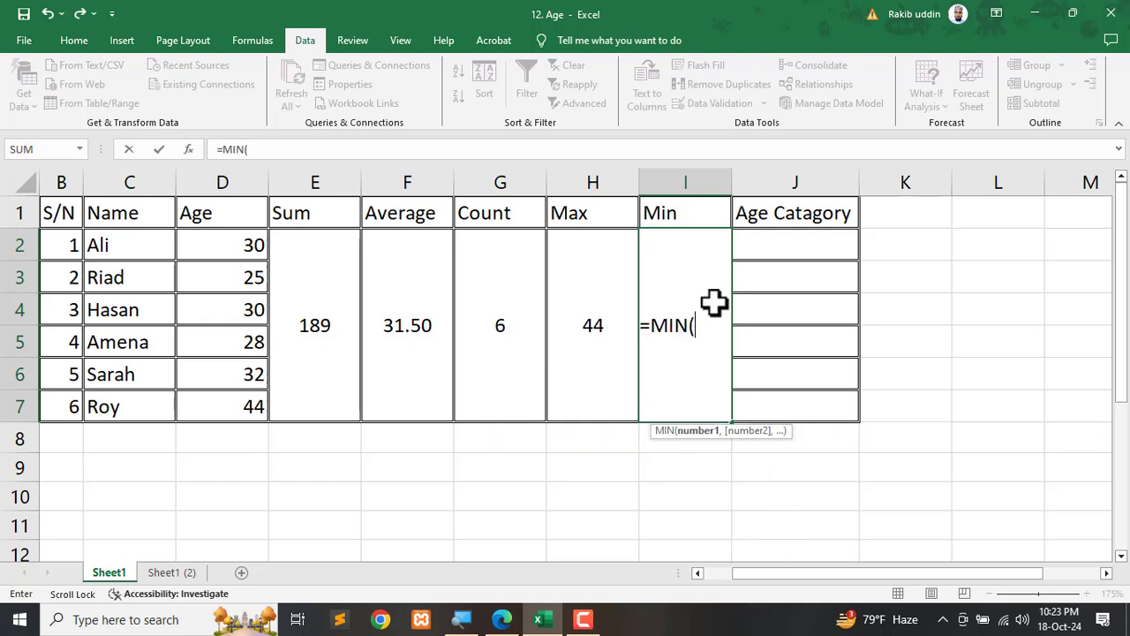
left_click_drag(212, 242, 214, 413)
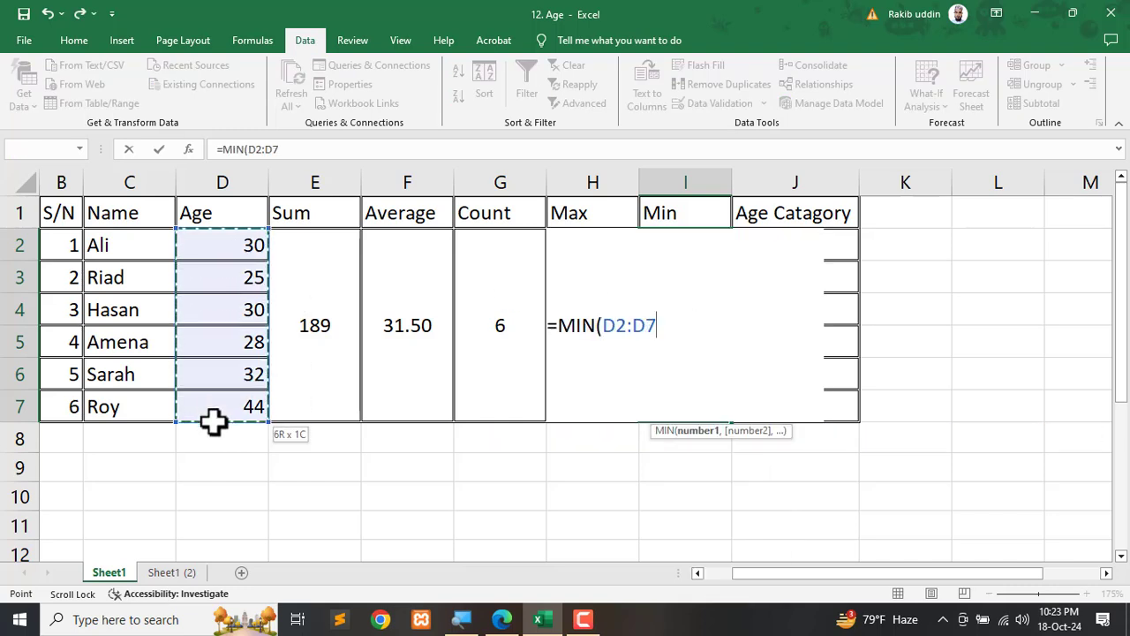
key("Return")
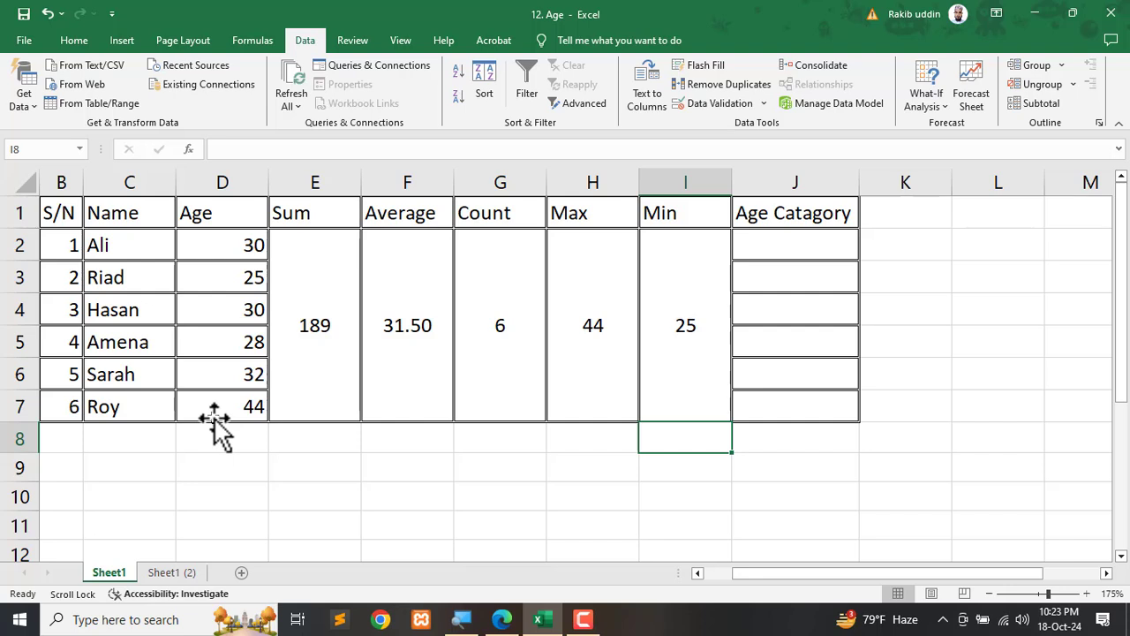
left_click_drag(333, 271, 647, 323)
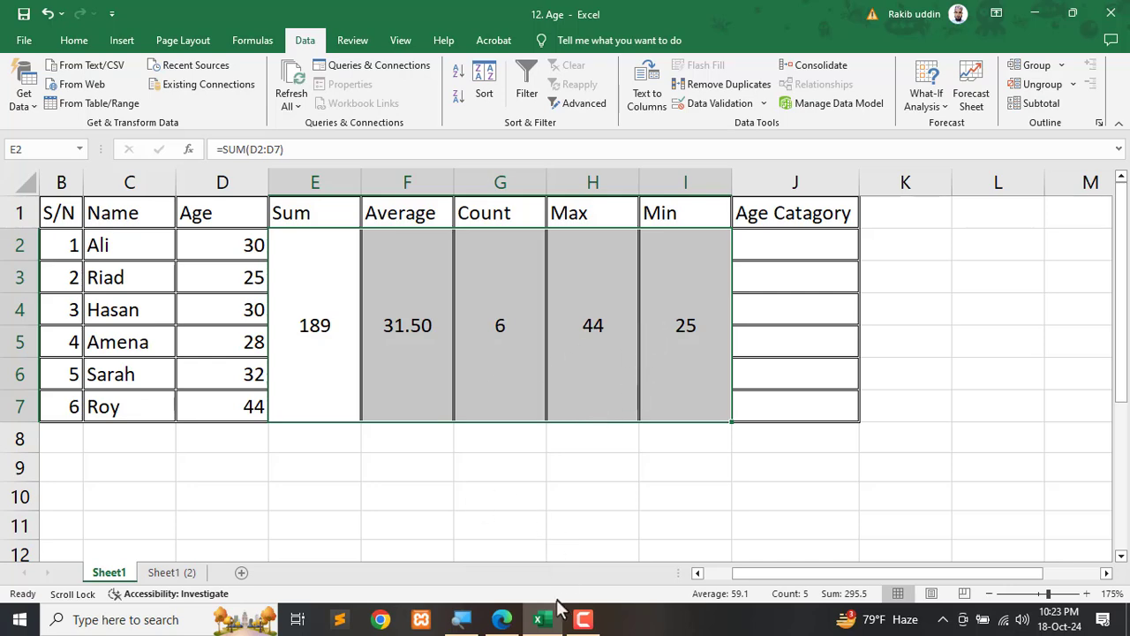
- Bring the task-sheet PDF forward, scrolled down to Function 6: IF
left_click(502, 619)
scroll(353, 359, "down", 1)
scroll(231, 331, "down", 4)
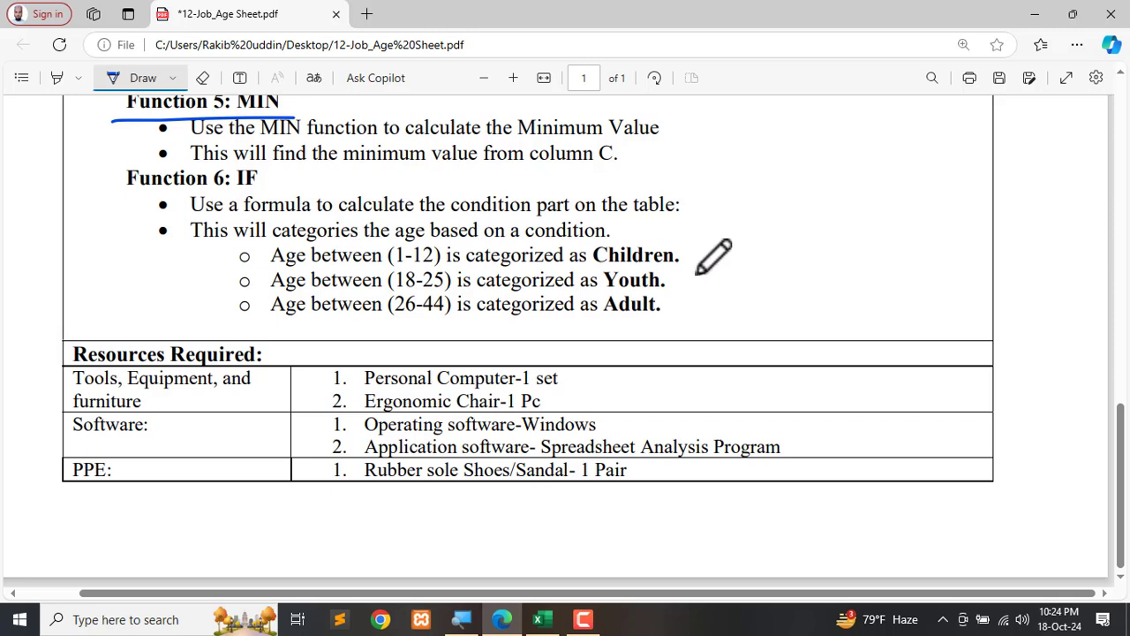
- Underline (1-12) Children, (18-25) Youth and (26-44) Adult under Function 6: IF
left_click_drag(389, 263, 434, 263)
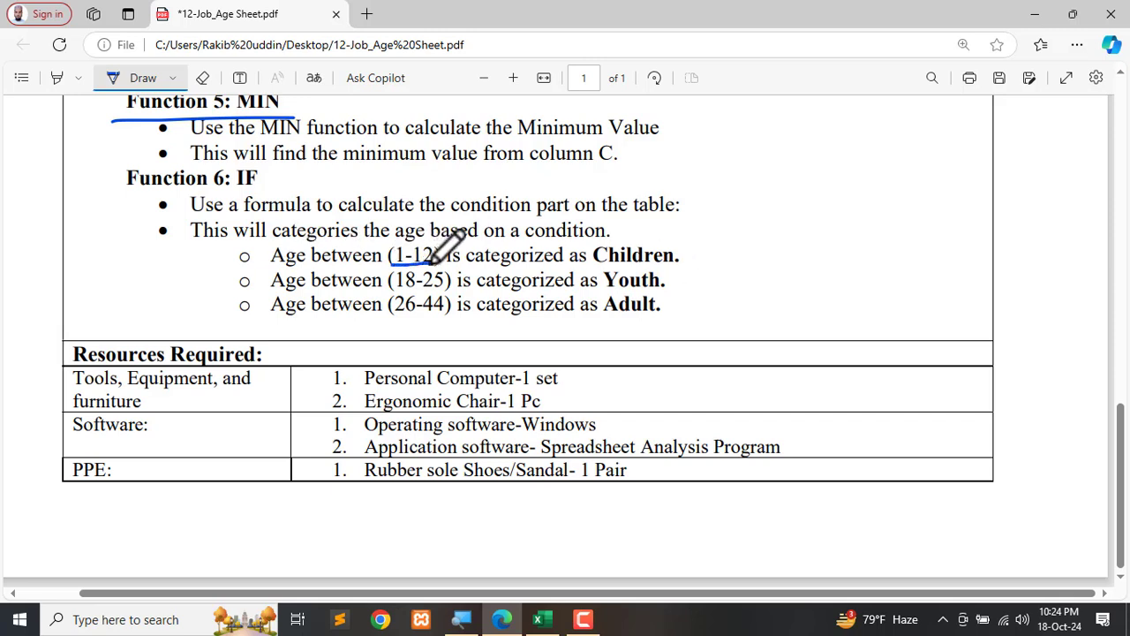
left_click_drag(603, 264, 682, 265)
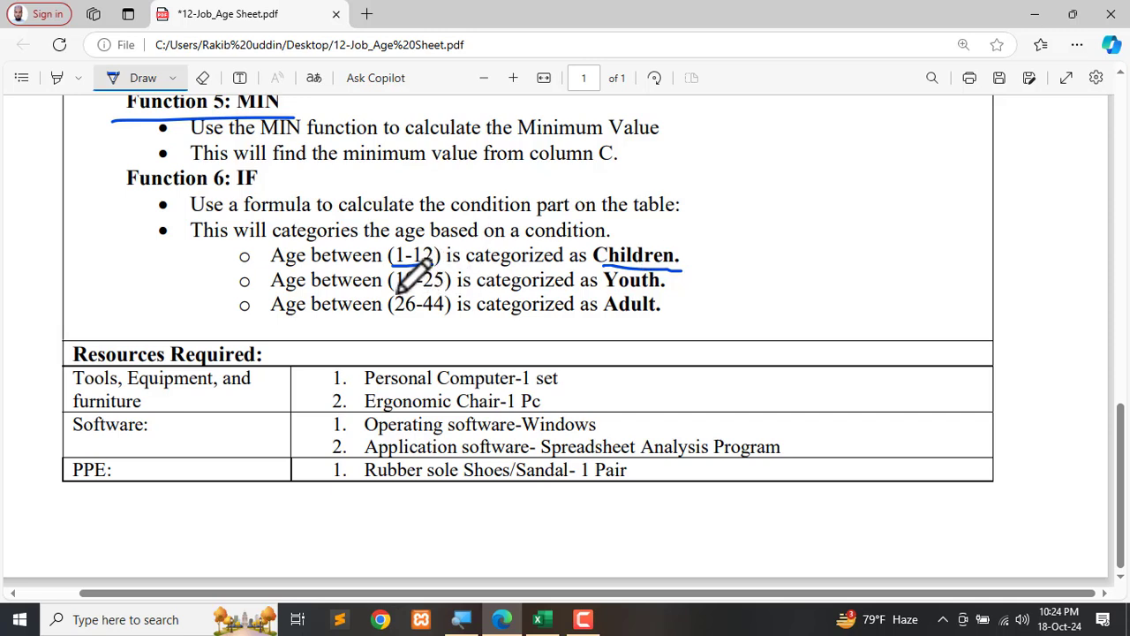
left_click_drag(396, 293, 445, 290)
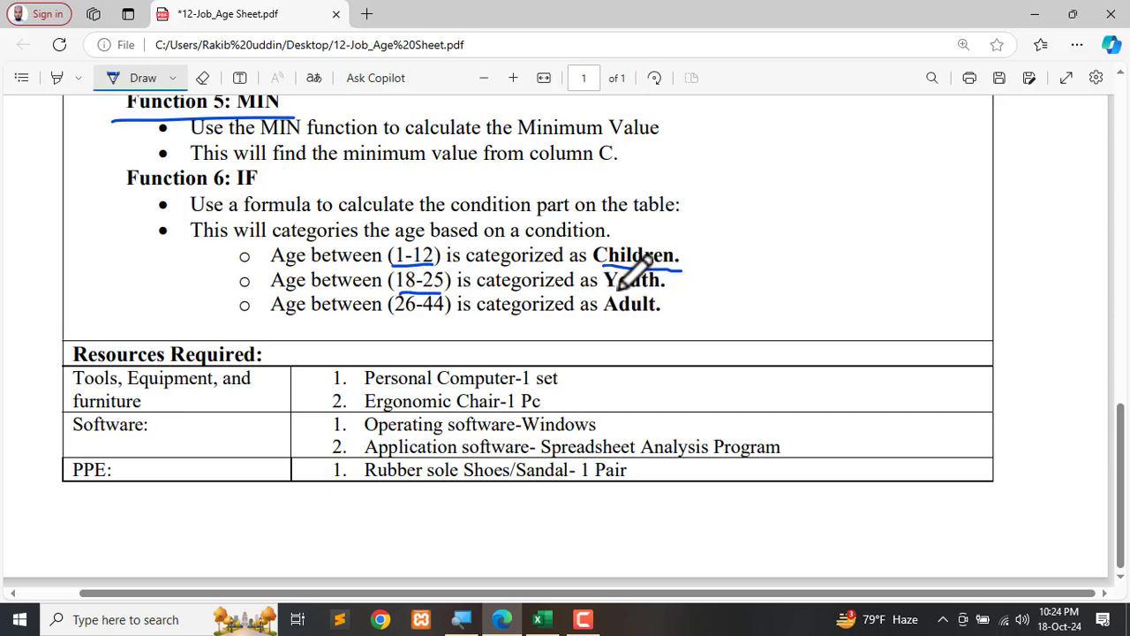
left_click_drag(608, 295, 673, 295)
left_click_drag(389, 314, 432, 316)
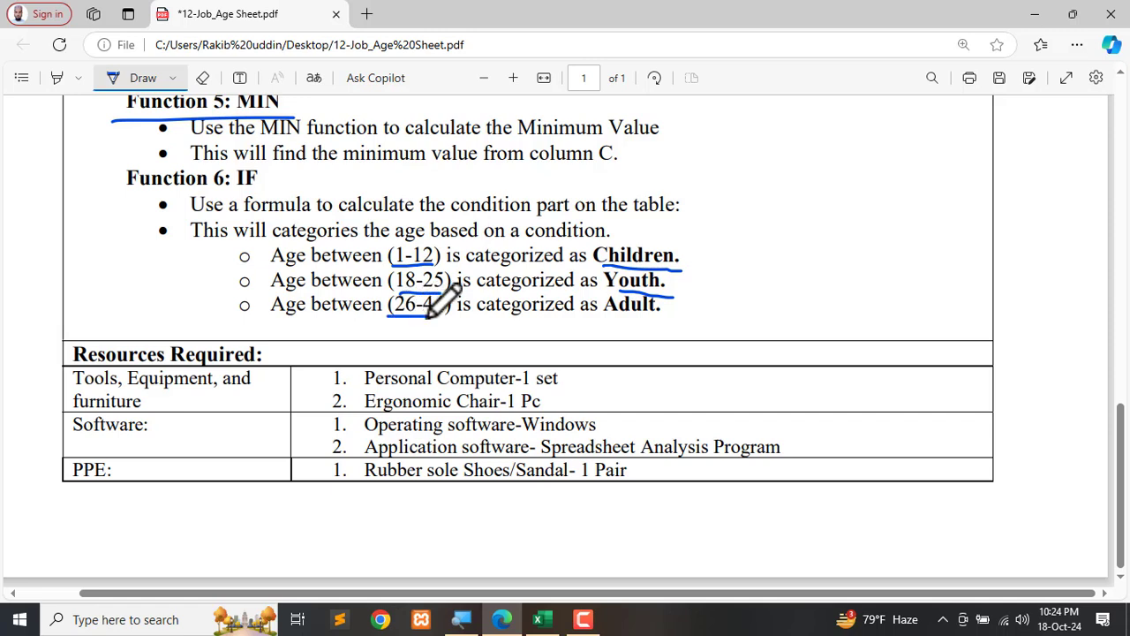
left_click_drag(598, 323, 646, 321)
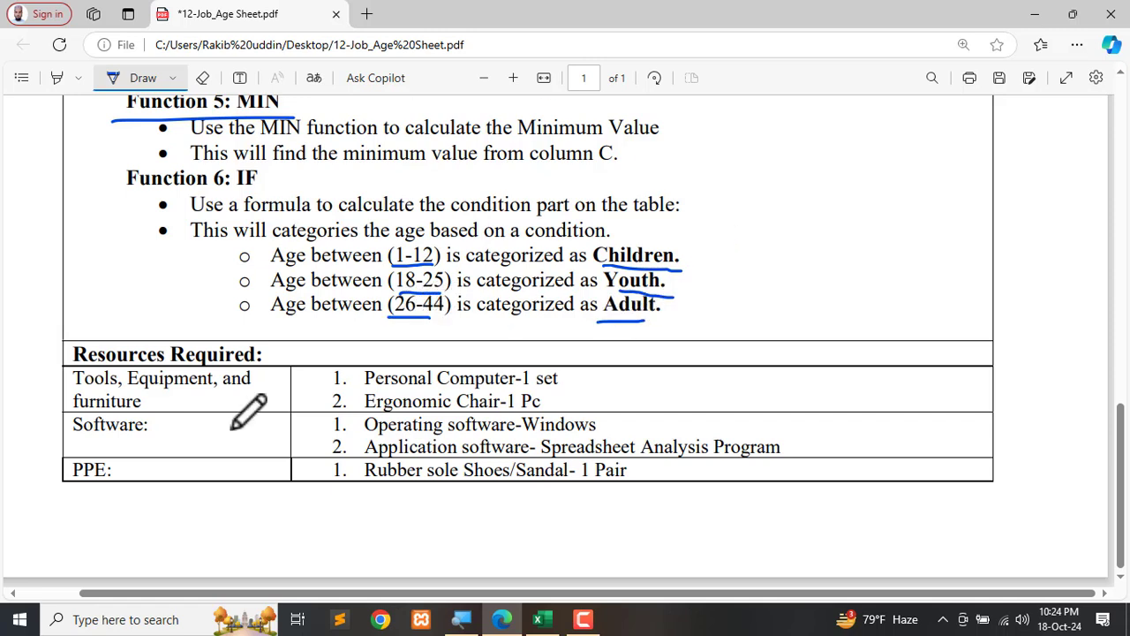
- Start an =IF(AND( formula in cell J2 for the Age Catagory
left_click(542, 623)
left_click(778, 247)
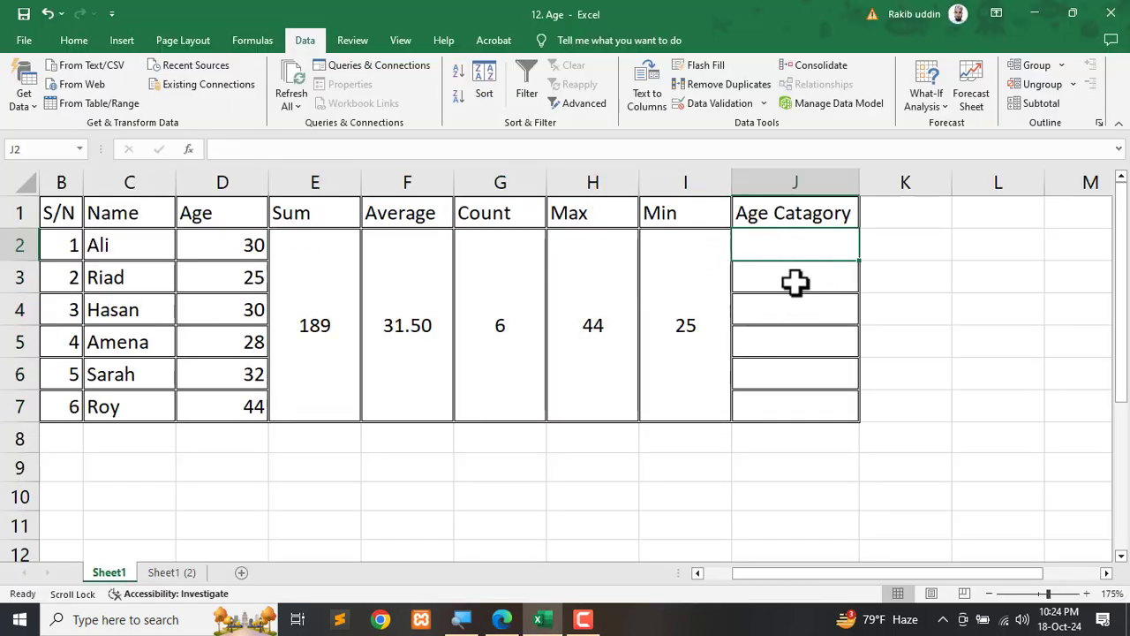
type("=i")
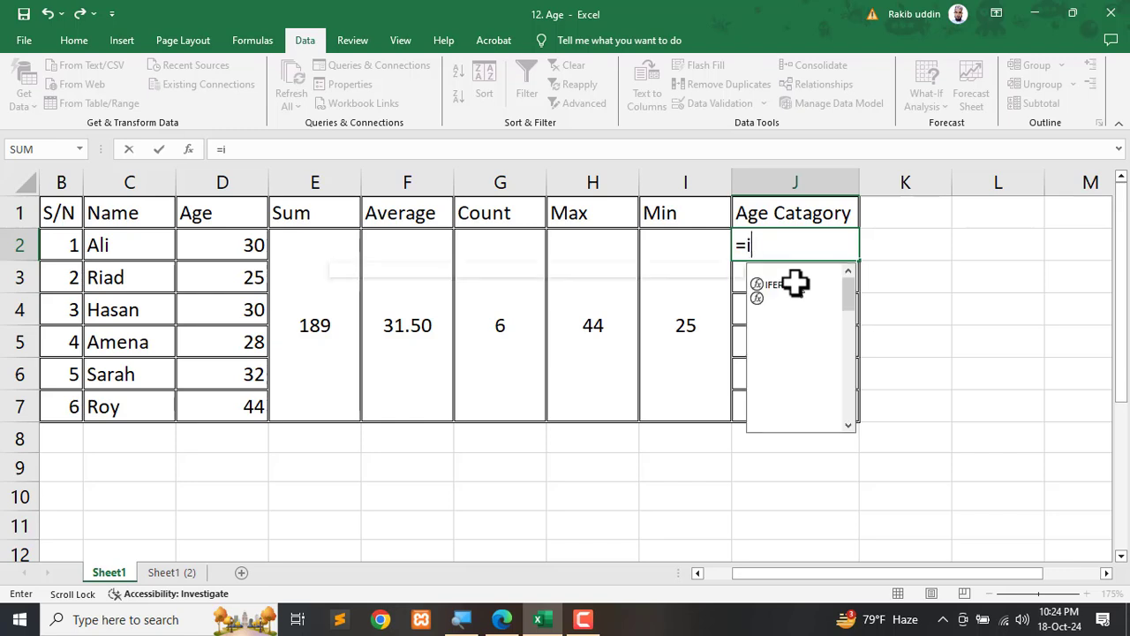
type("f")
key("Tab")
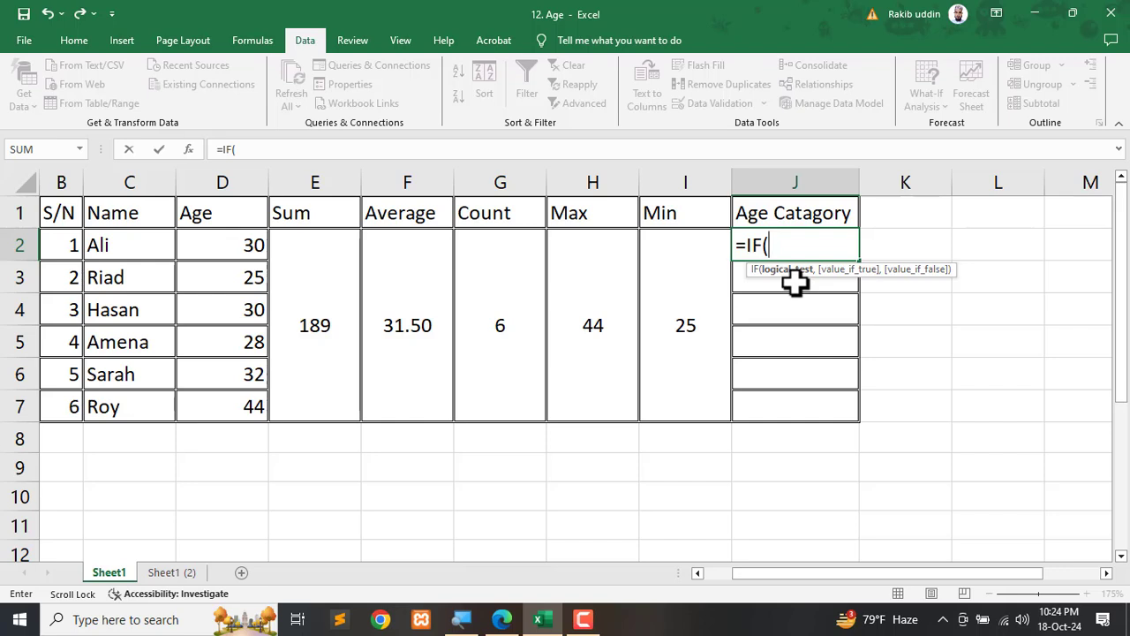
type("and")
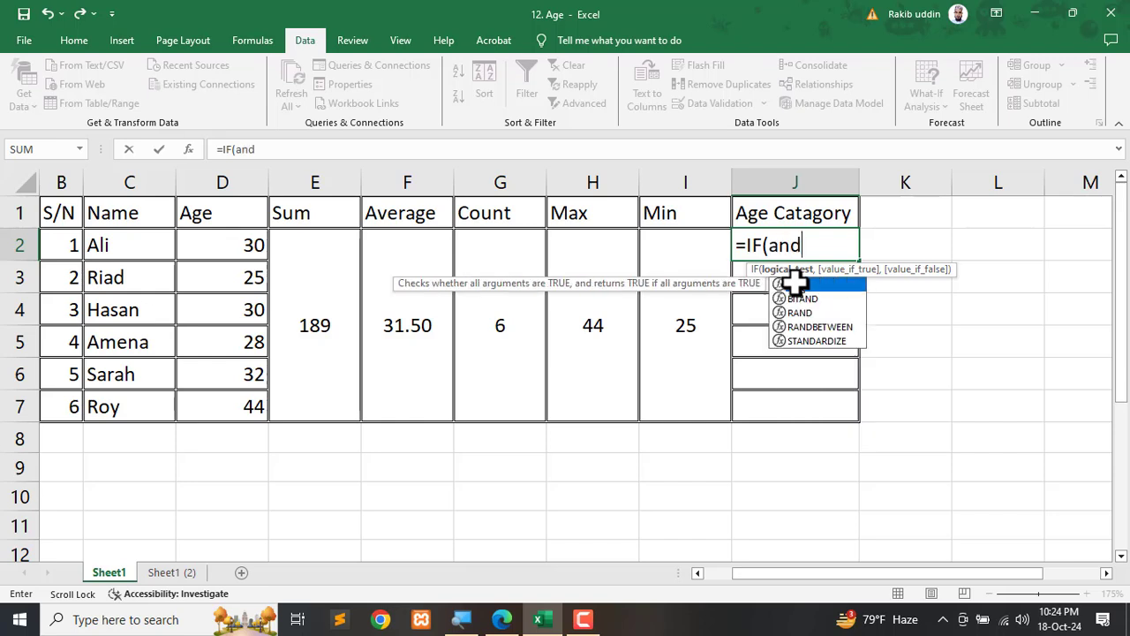
key("Tab")
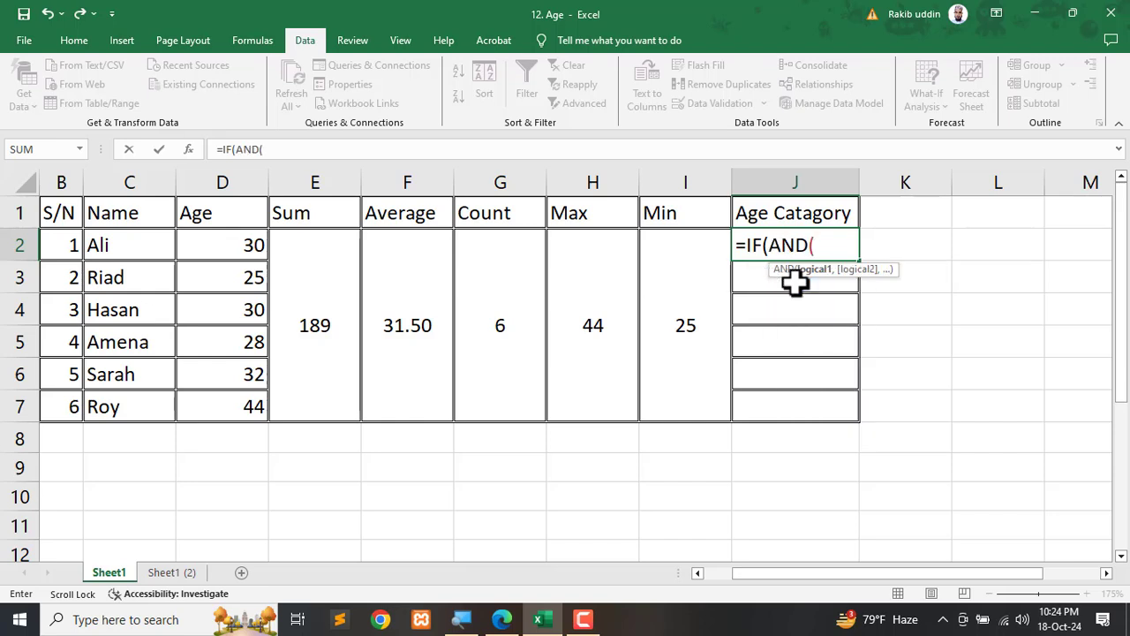
- Add the D2 conditions and the "Children" result: =IF(AND(D2<1,D2>12),"Children",
left_click(220, 243)
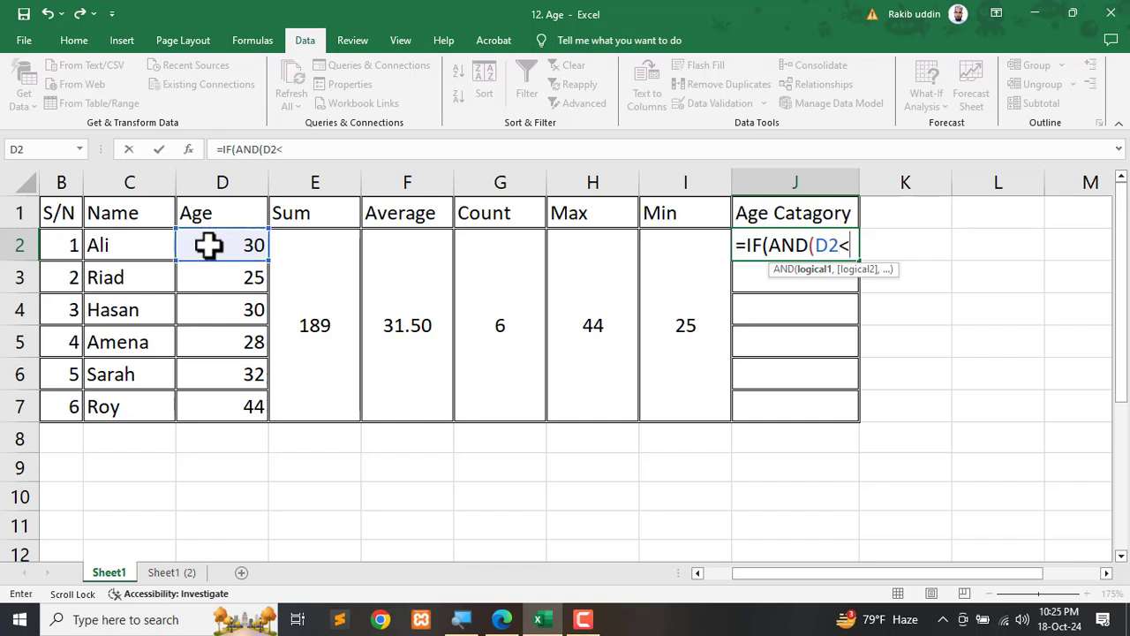
type("1")
type(",")
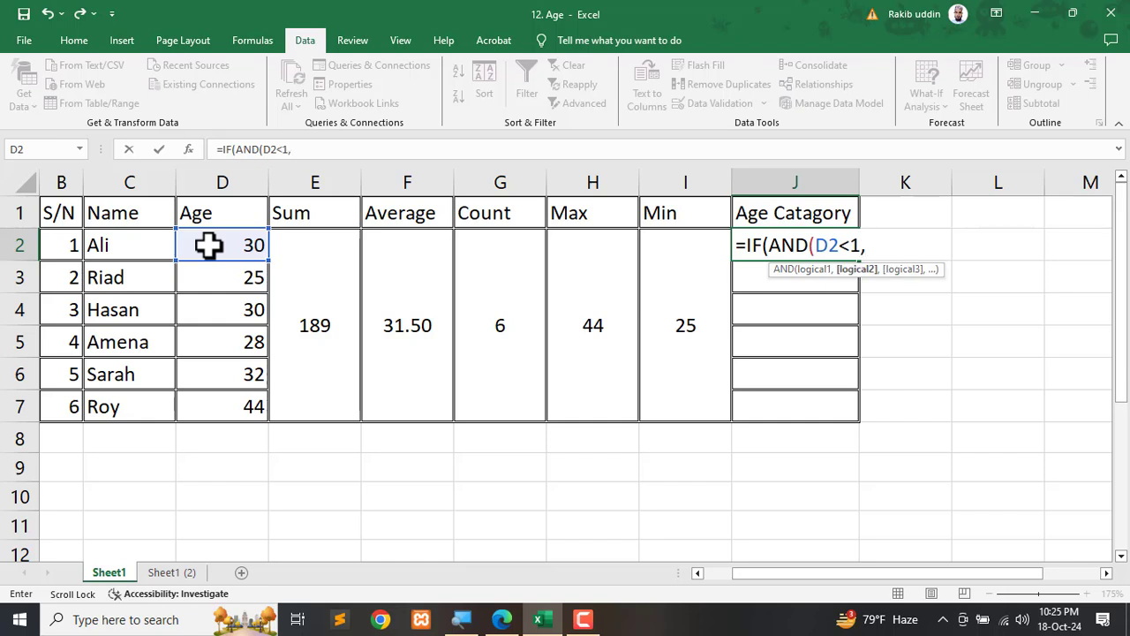
left_click(209, 245)
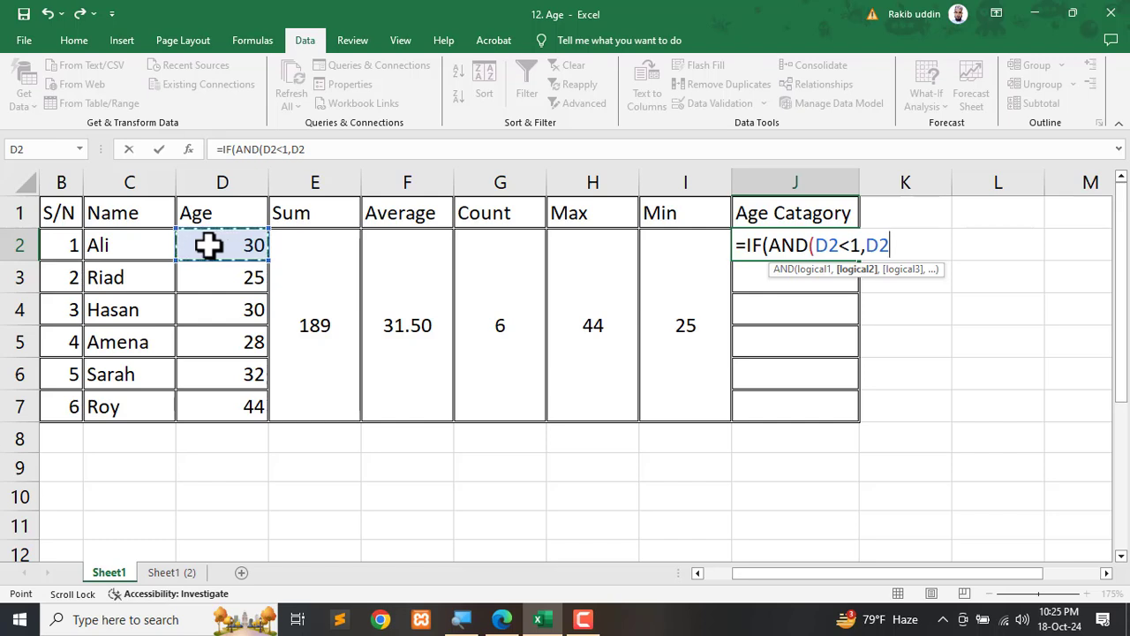
type(">12")
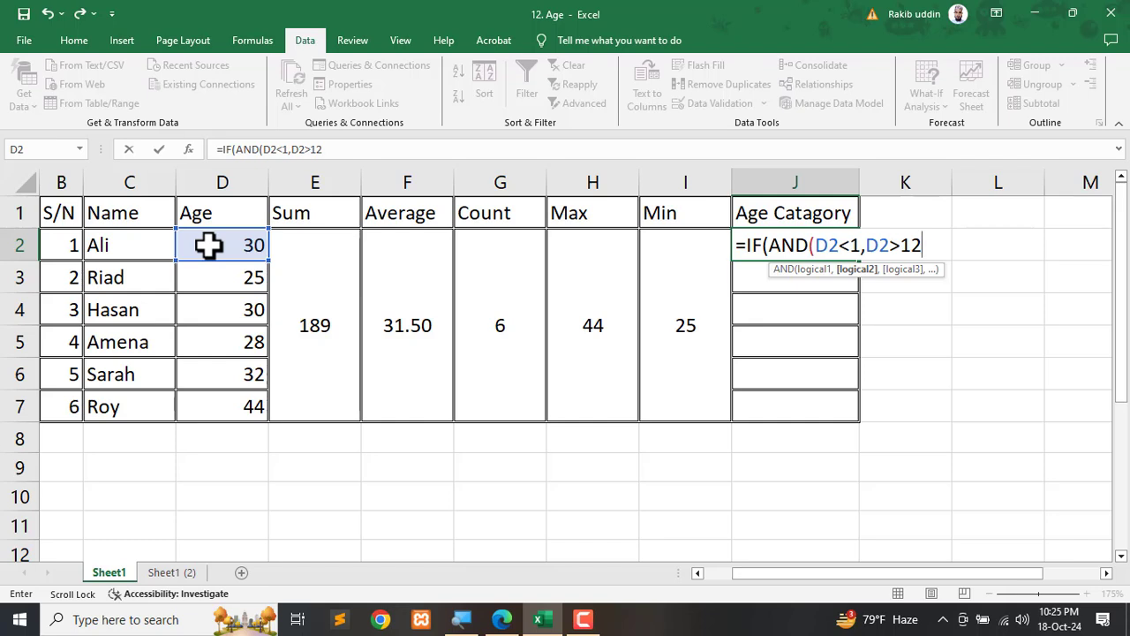
type(",")
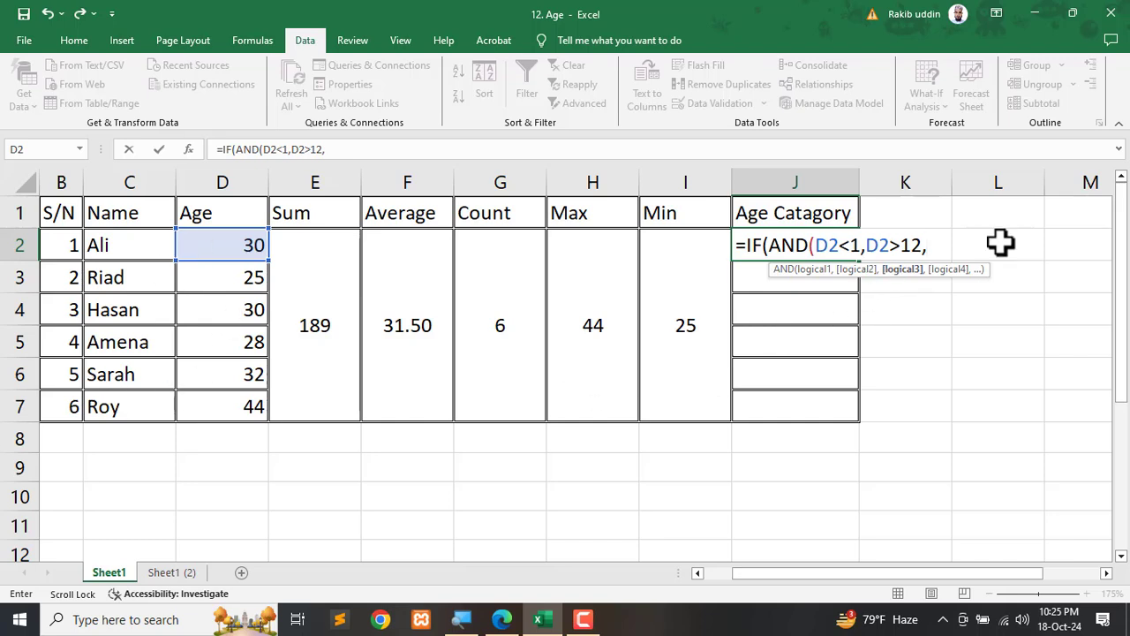
key("BackSpace")
type(")")
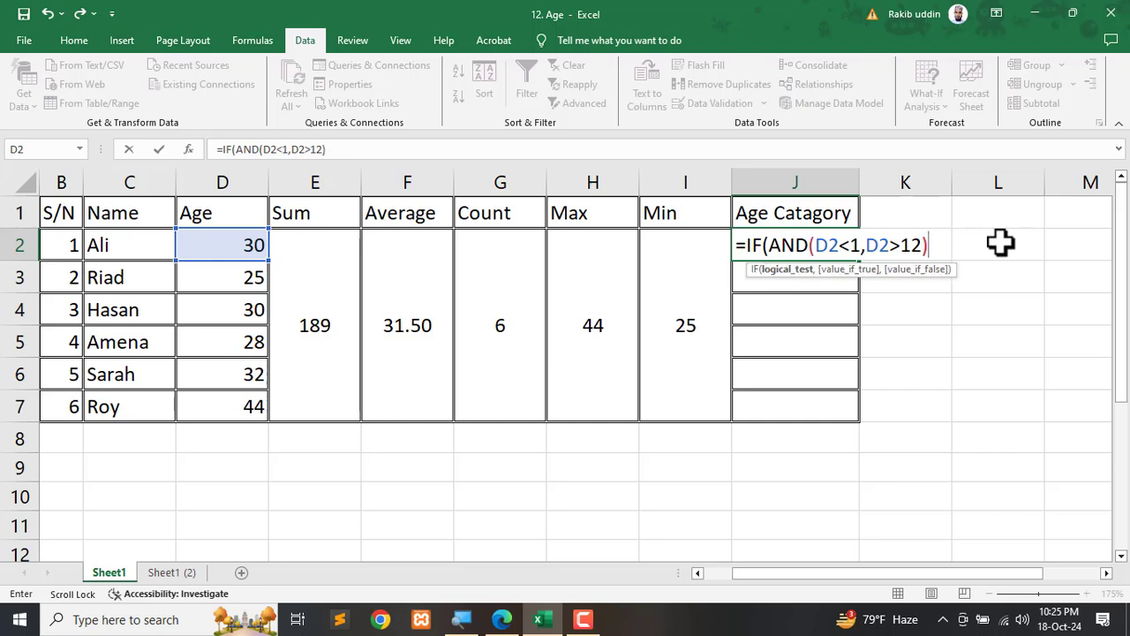
type(",\"C")
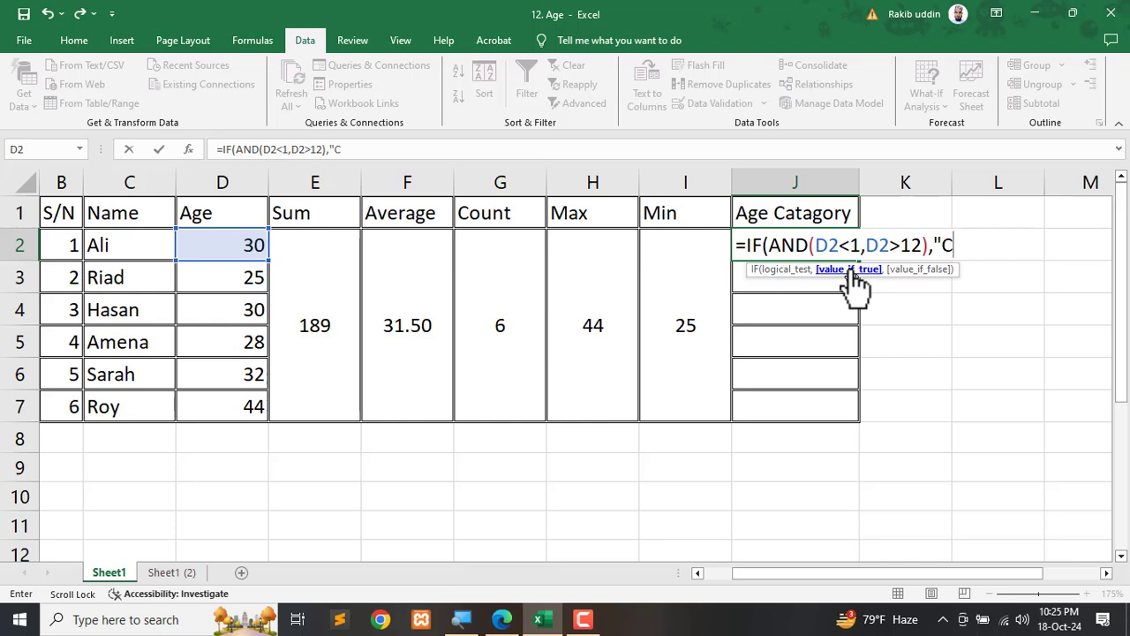
type("hildr")
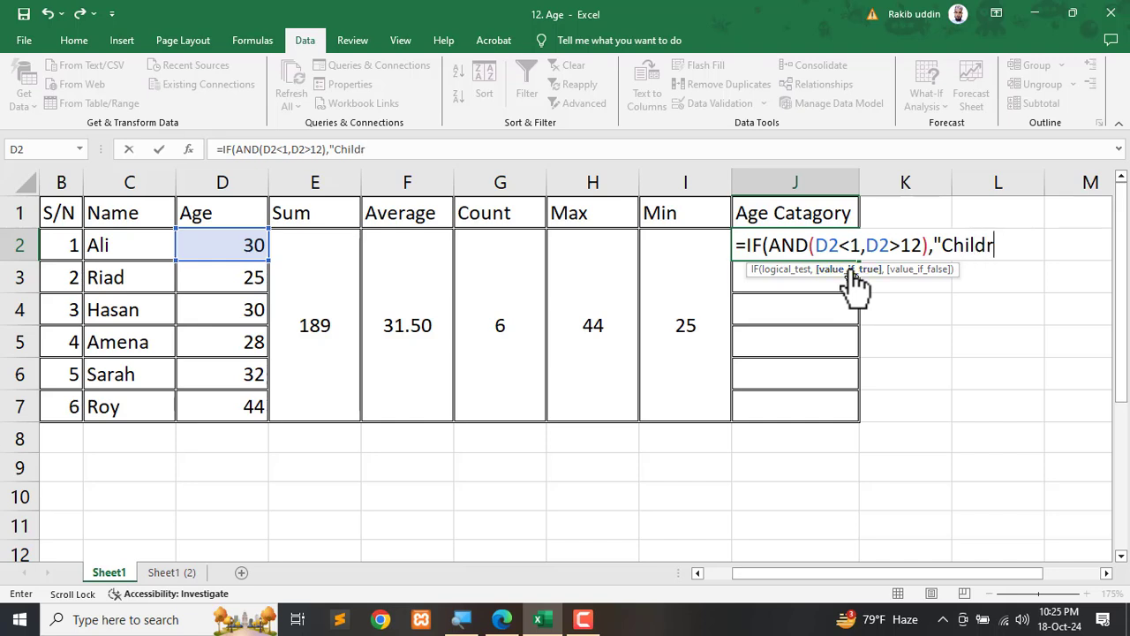
type("en\"")
type(",")
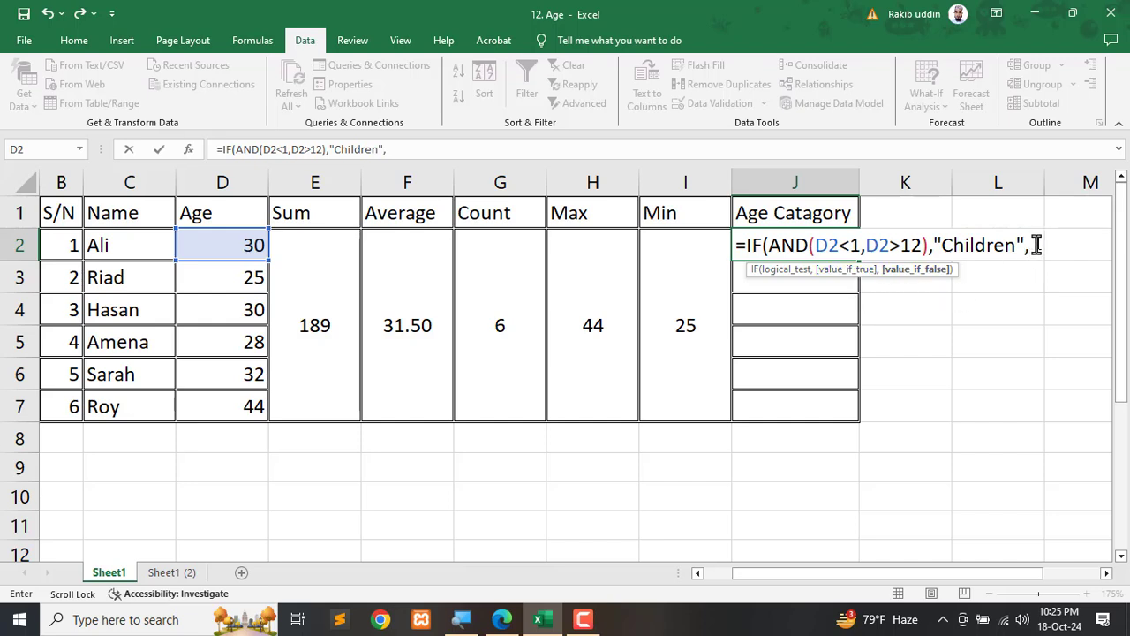
- Duplicate the Children IF(AND…) clause at the end of J2's formula, then check the PDF's age ranges
mouse_move(1036, 247)
left_mouse_down()
mouse_move(726, 250)
mouse_move(744, 246)
left_mouse_up()
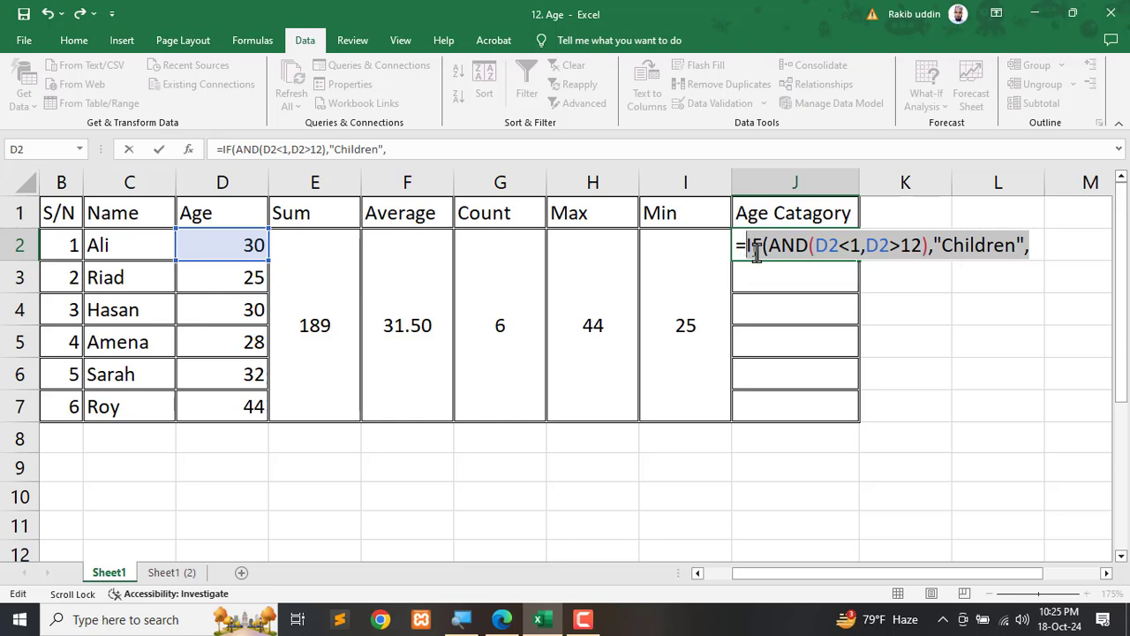
right_click(771, 254)
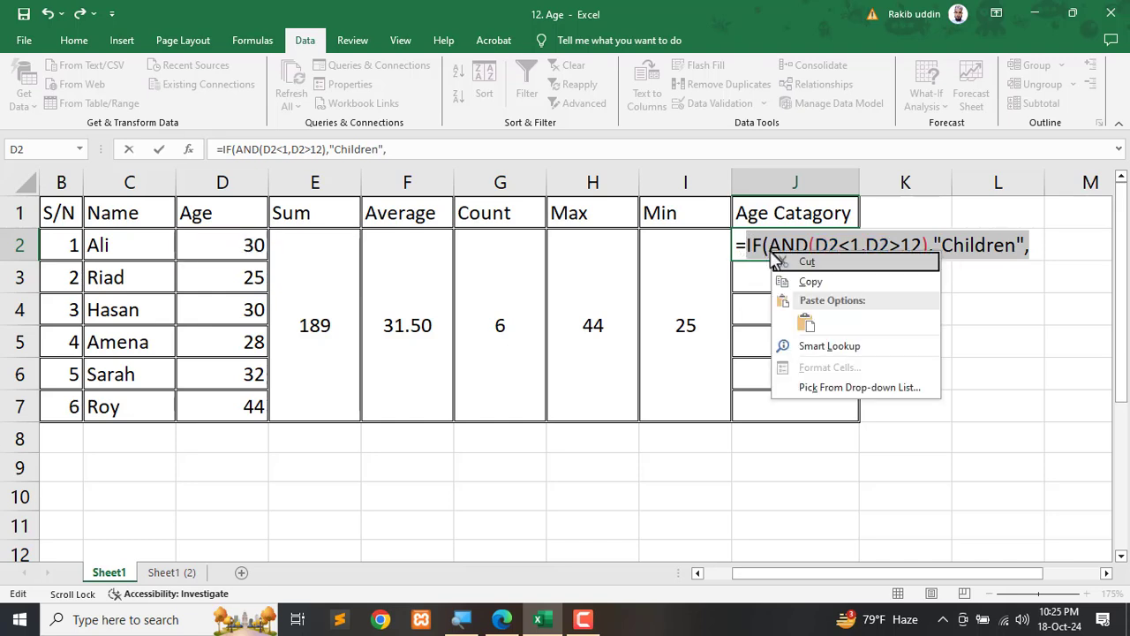
left_click(807, 282)
left_click(1030, 248)
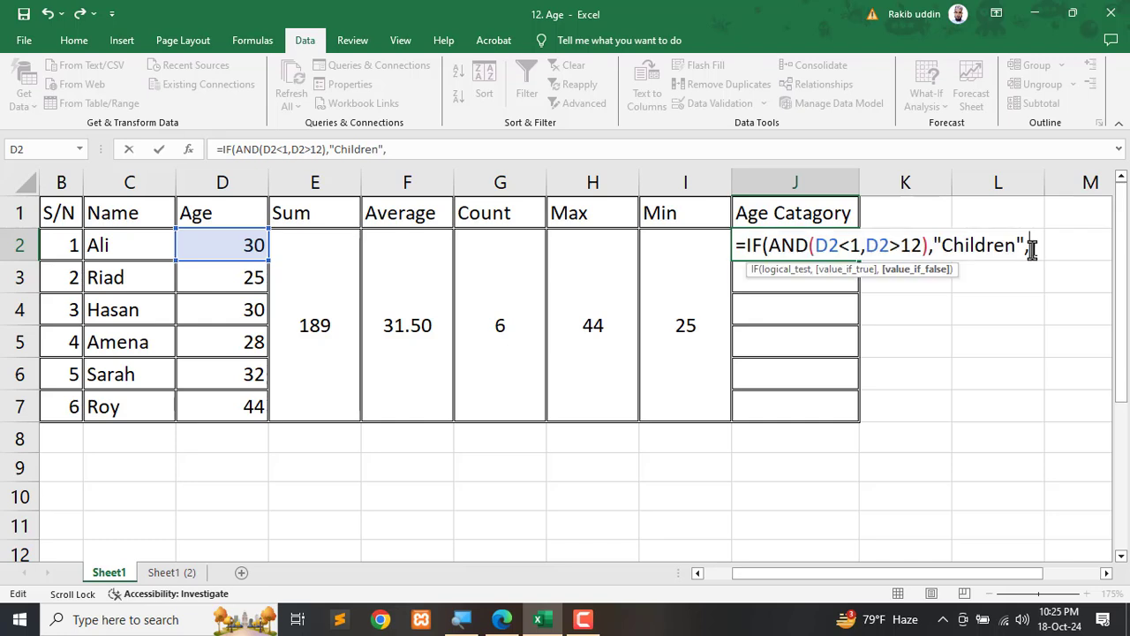
right_click(1029, 247)
left_click(895, 318)
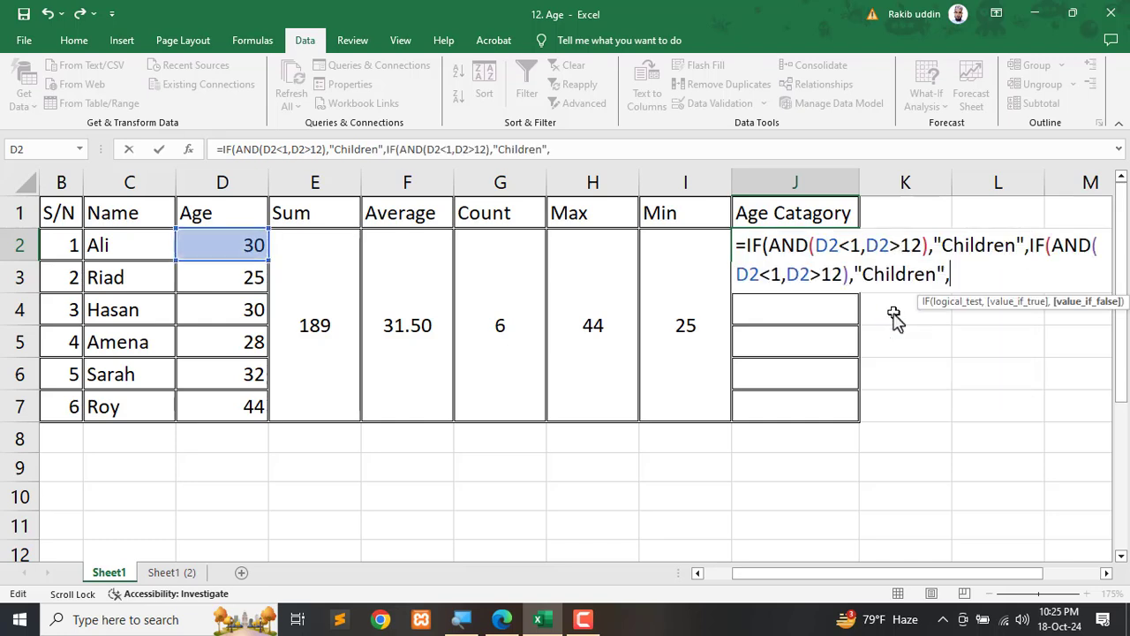
double_click(776, 274)
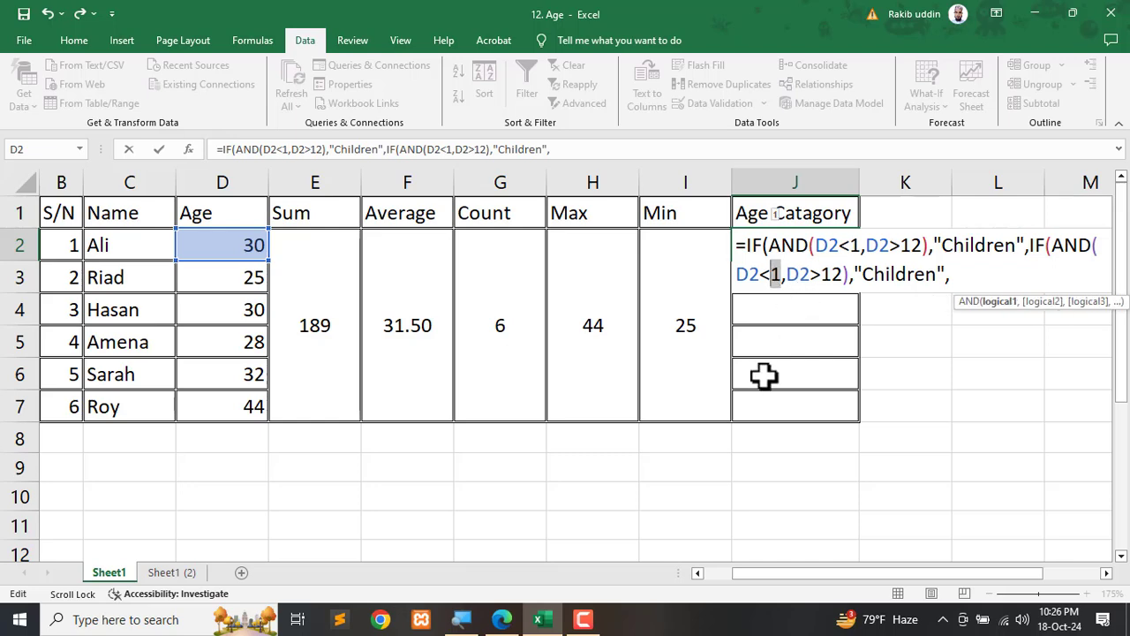
left_click(500, 621)
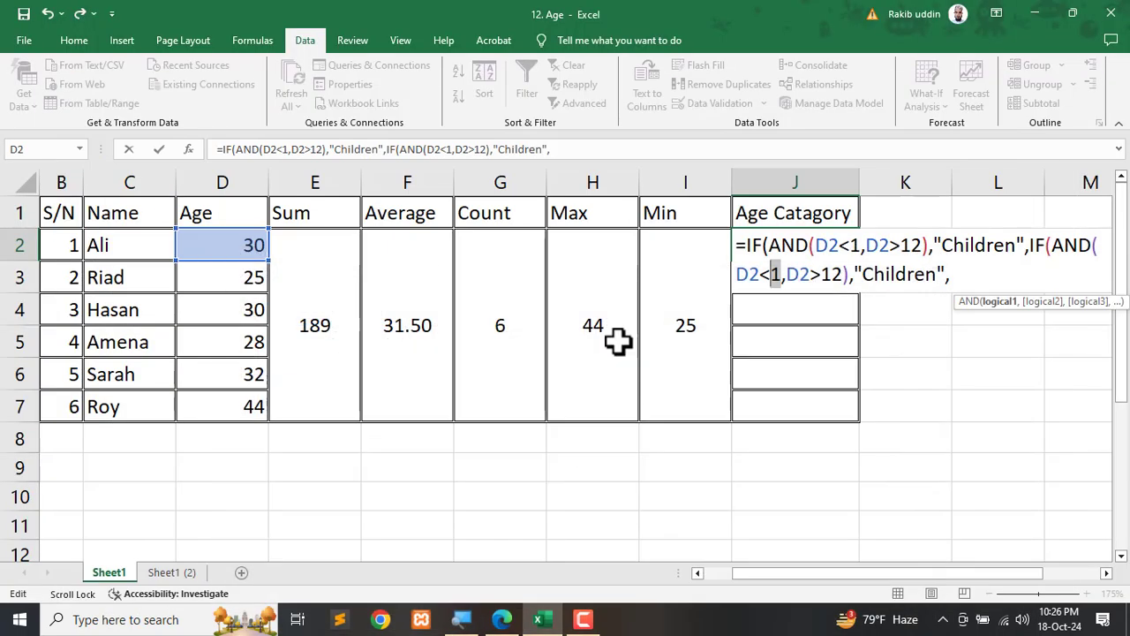
- Change J2's second clause to test D2<18 and D2>25, returning "Youth"
left_click(1032, 14)
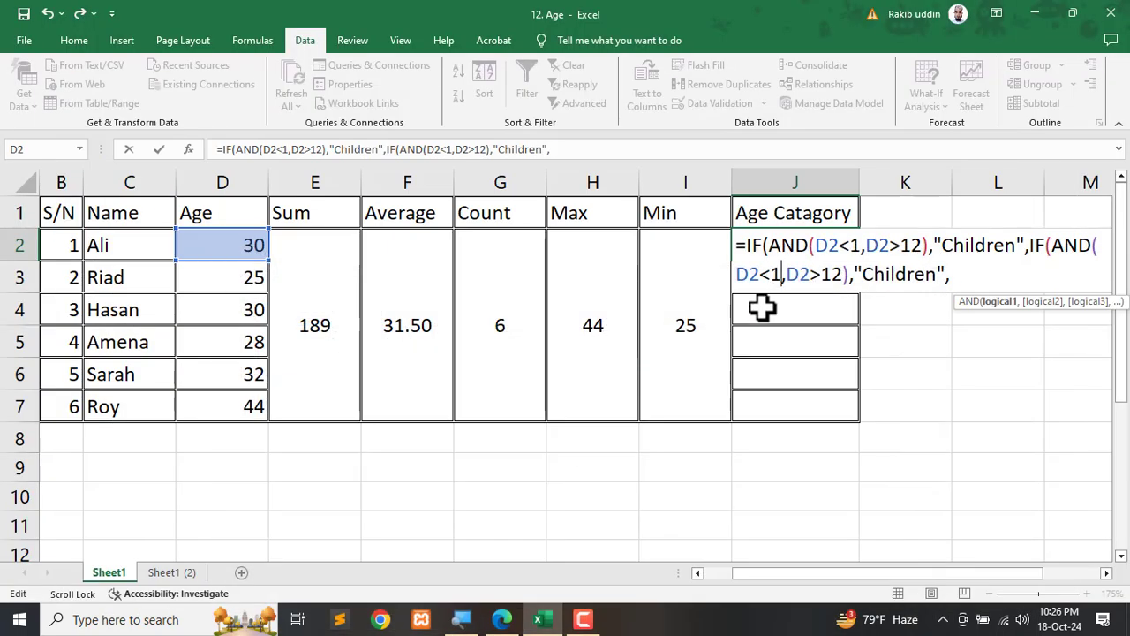
type("8")
left_click_drag(852, 274, 833, 275)
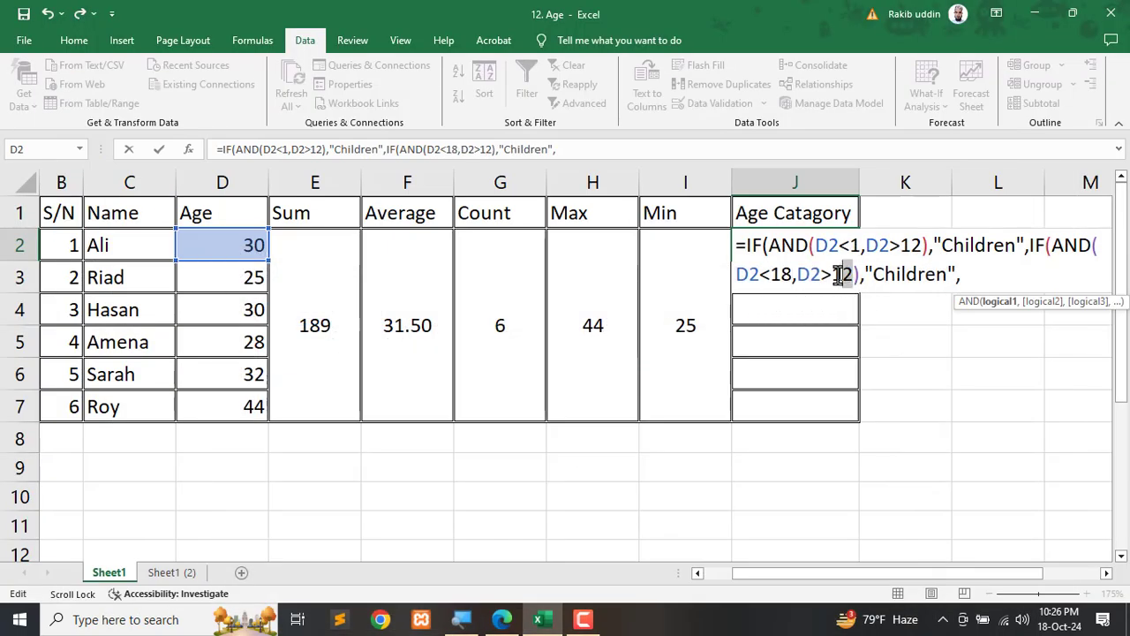
type("25")
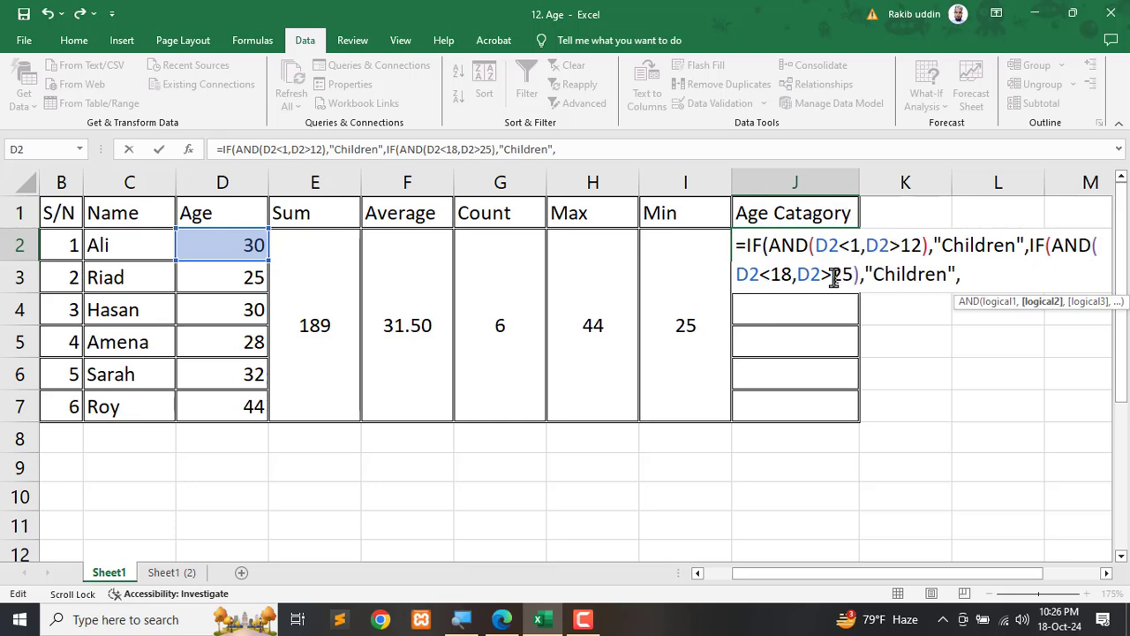
double_click(928, 273)
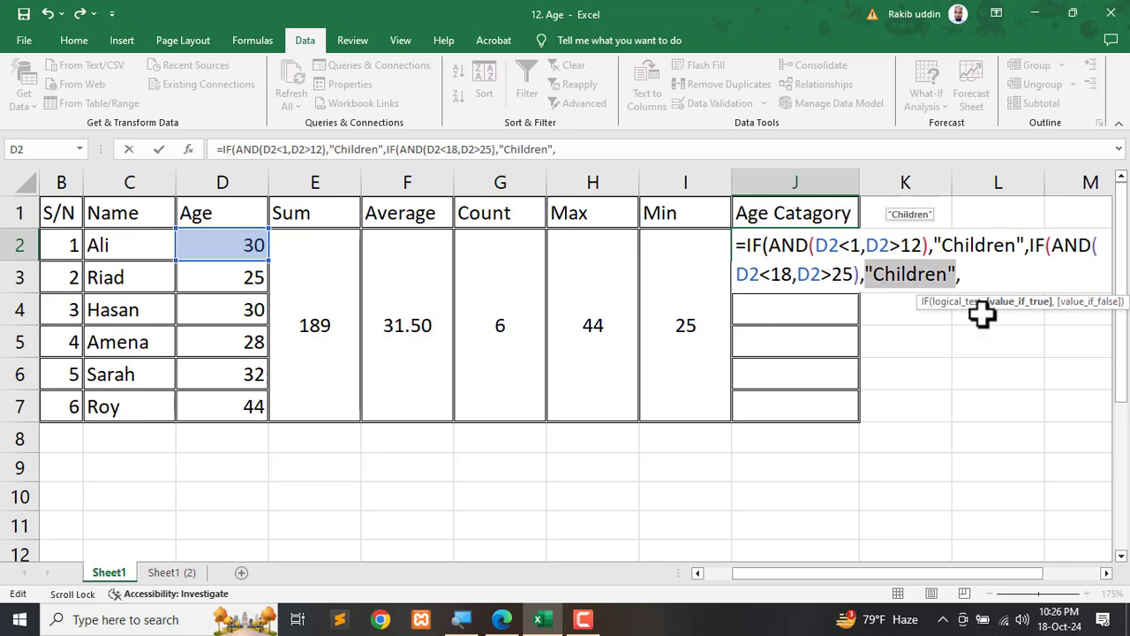
left_click_drag(948, 274, 878, 279)
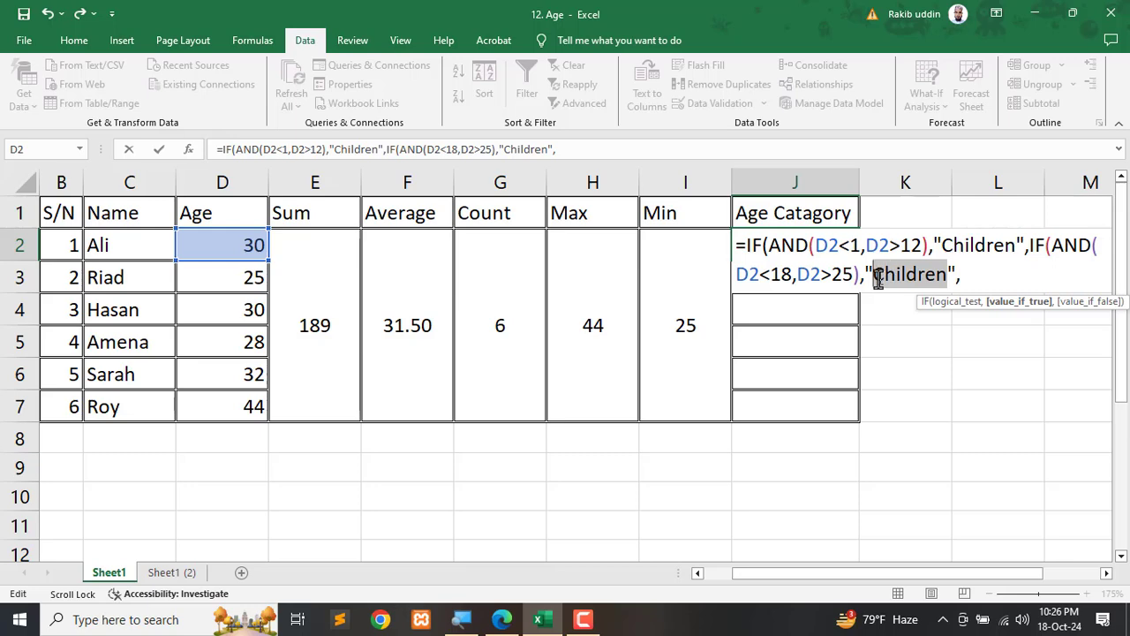
type("Yo")
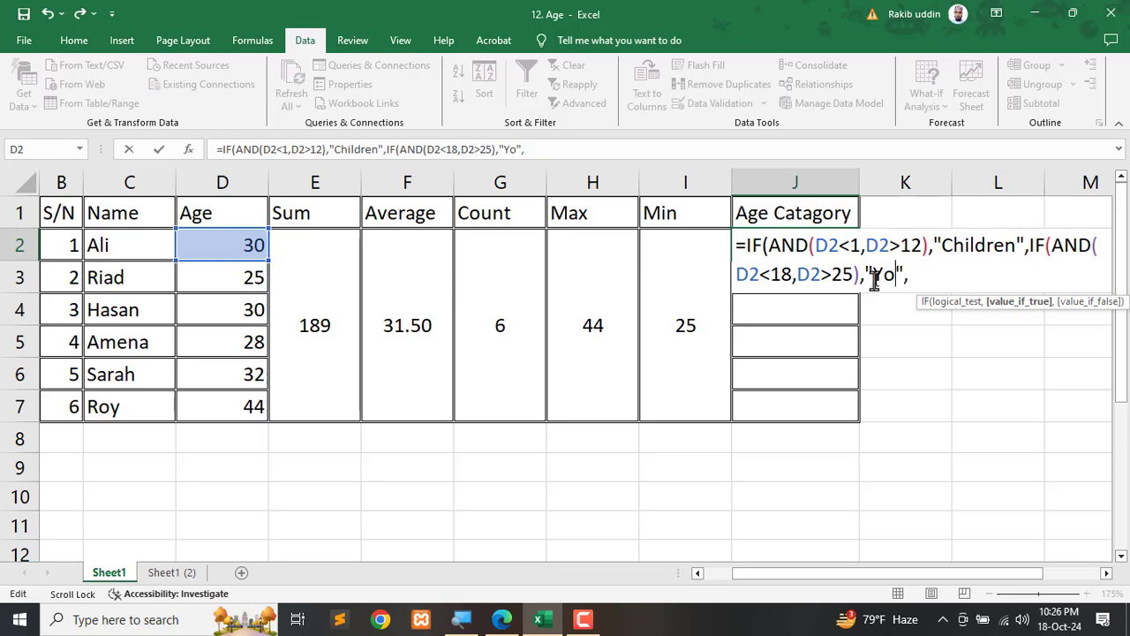
type("uth")
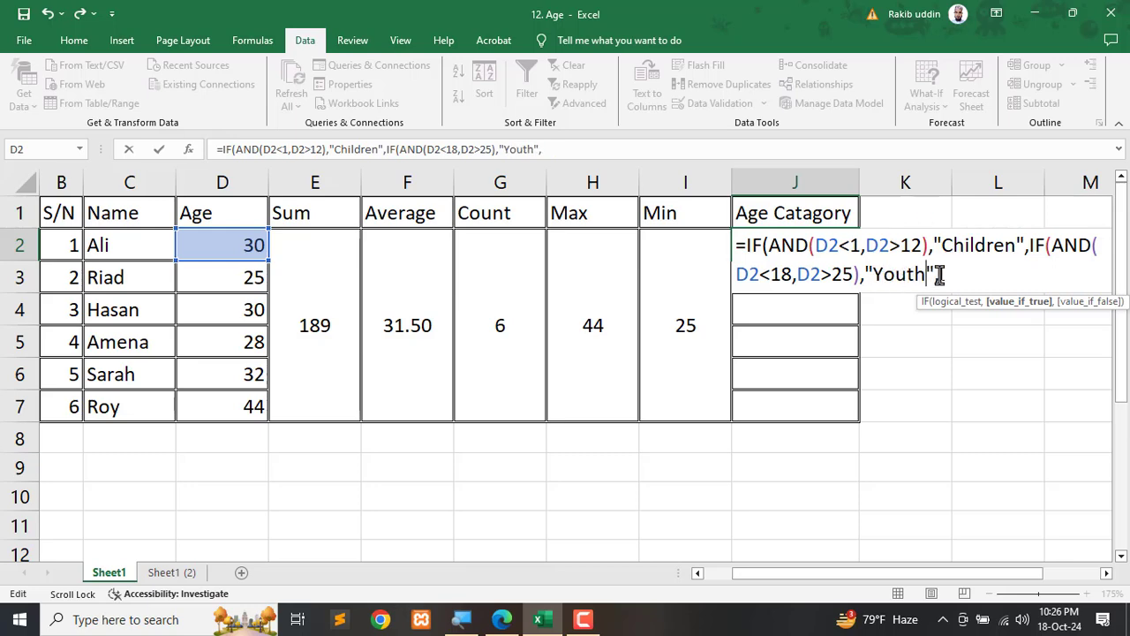
- Paste a third Children clause at the formula's end and recheck the PDF
left_click(938, 277)
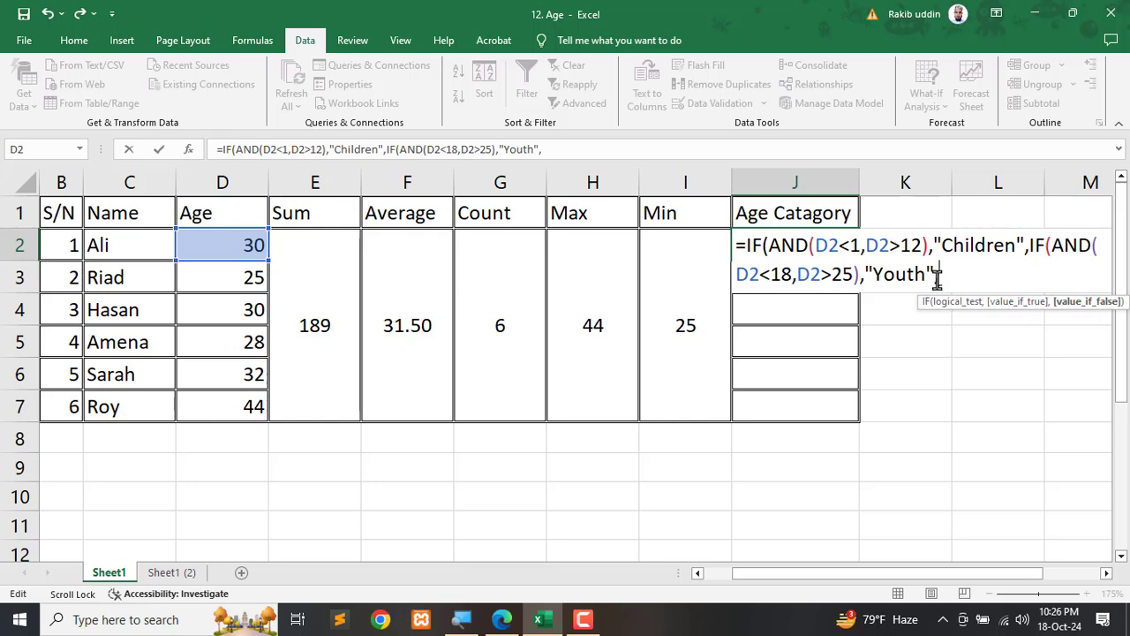
right_click(938, 276)
left_click(973, 353)
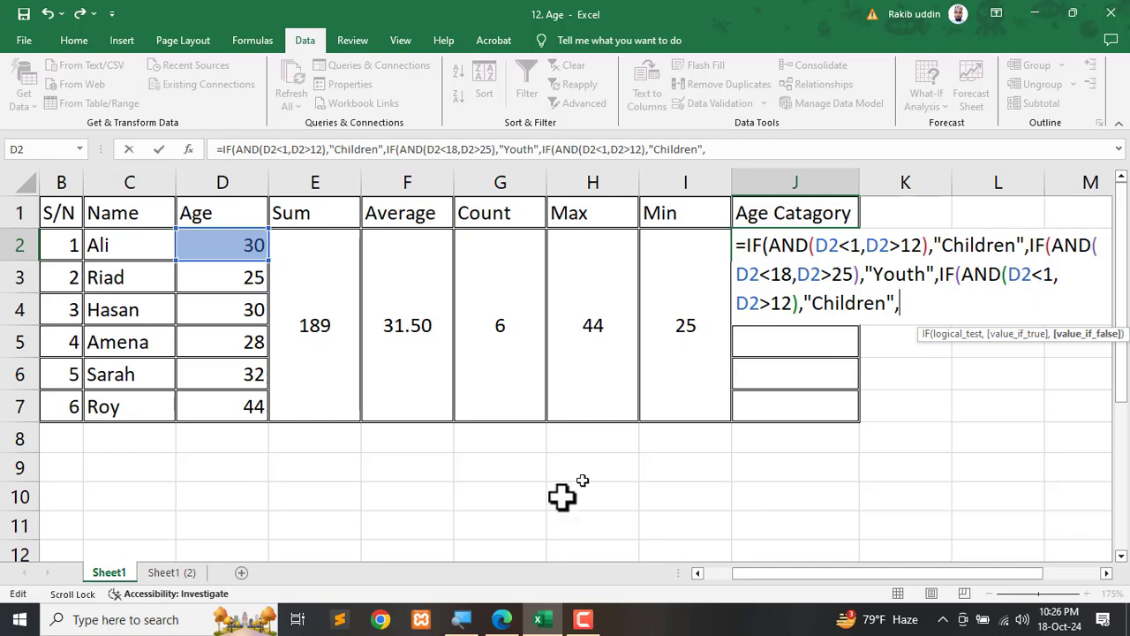
left_click(501, 619)
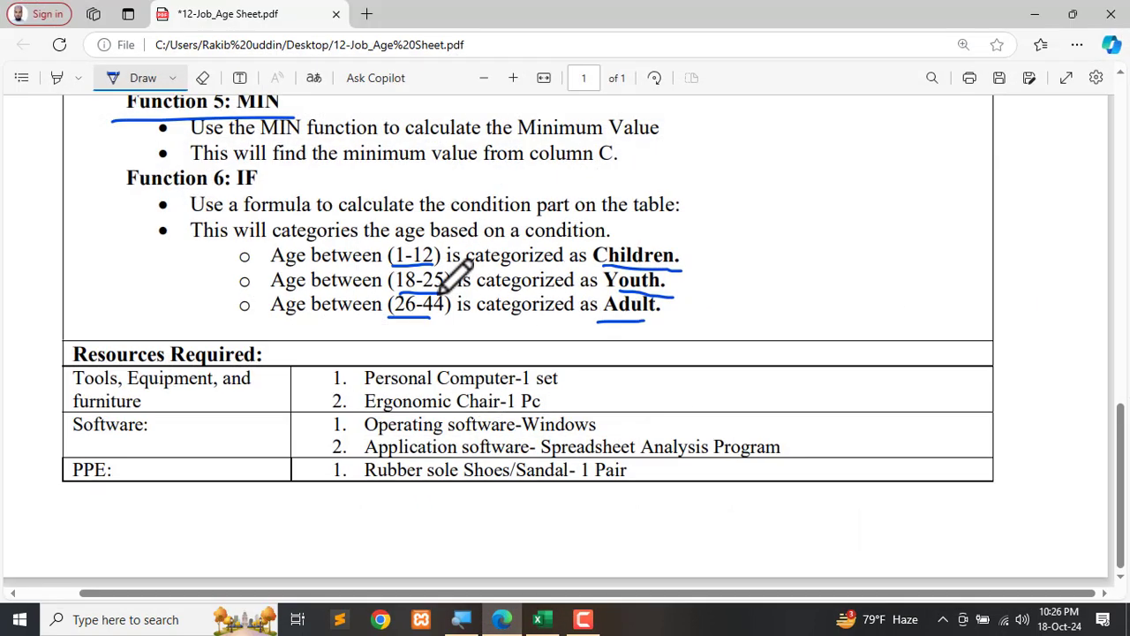
- Edit J2's third clause to test D2<26 and D2>44, adding "Adult" and a blank default
left_click(1033, 15)
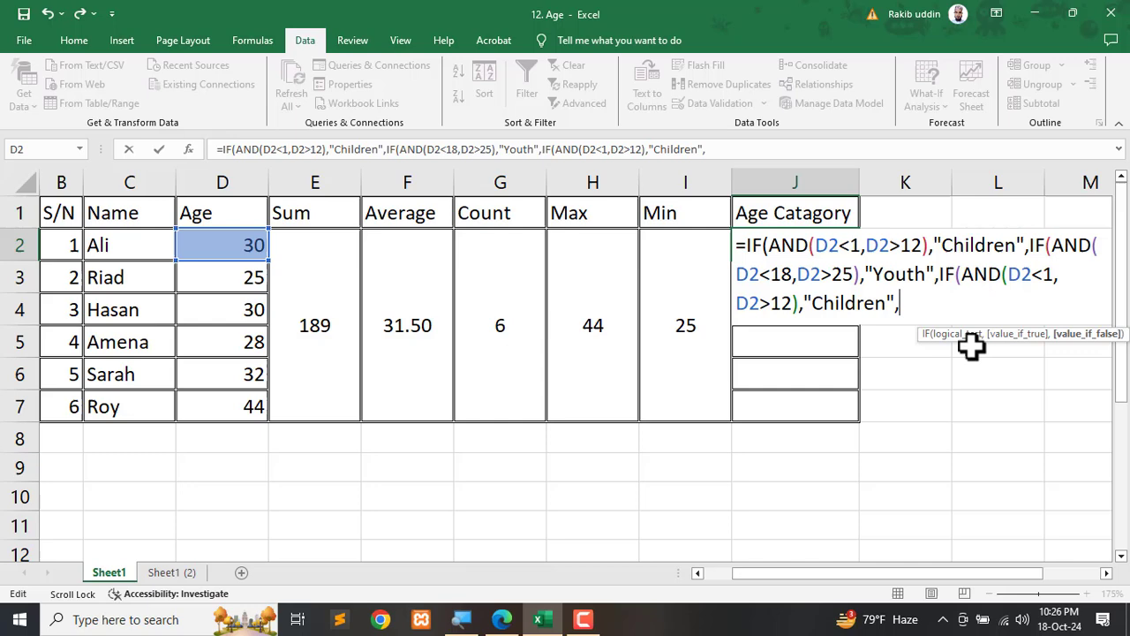
double_click(1048, 275)
type("26")
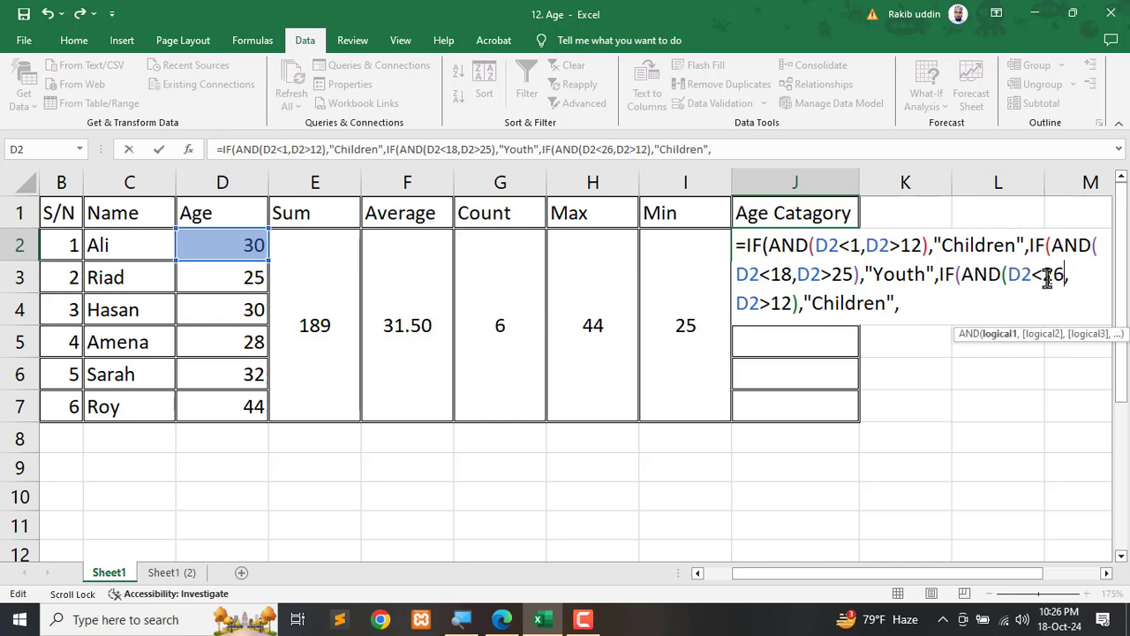
double_click(782, 303)
left_click_drag(777, 305, 886, 311)
type("44),\"")
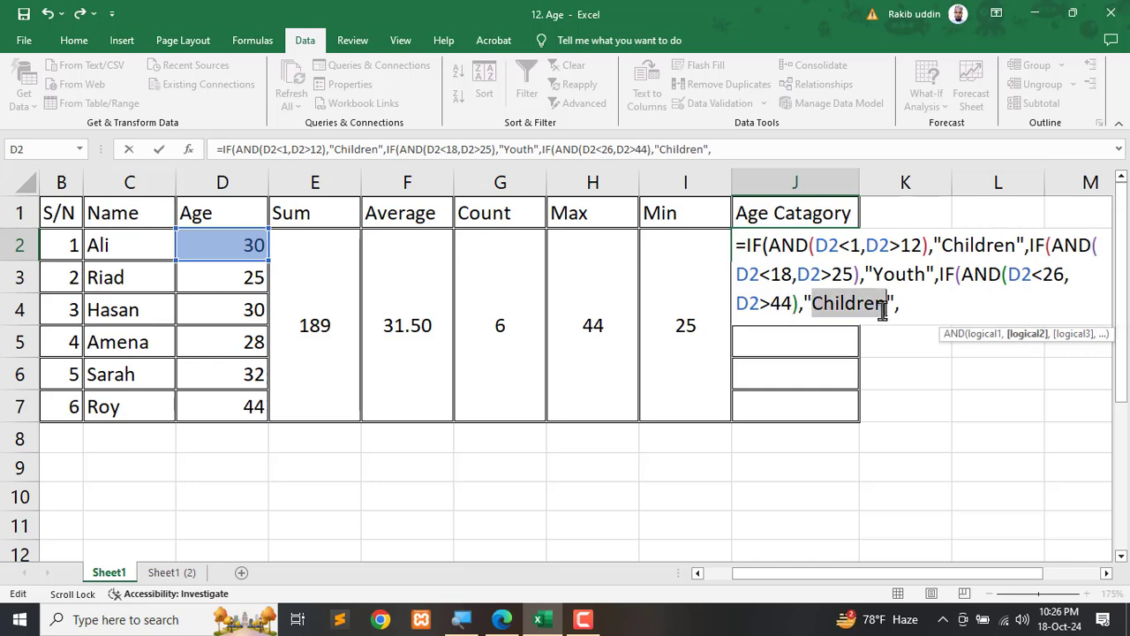
type("Ad")
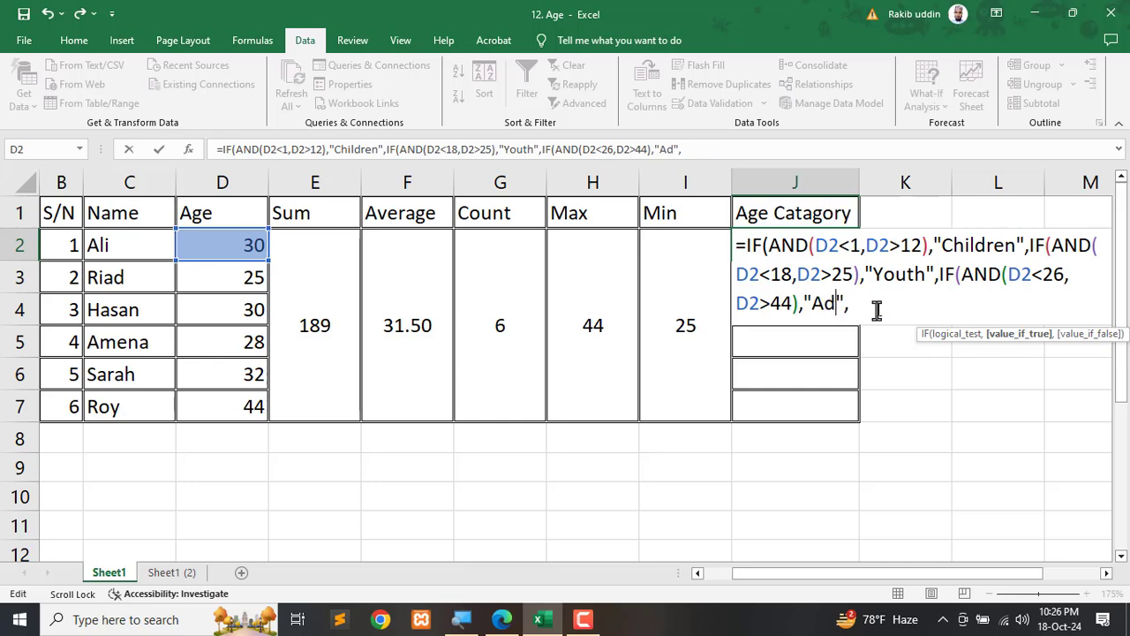
type("ult")
type("\",\"")
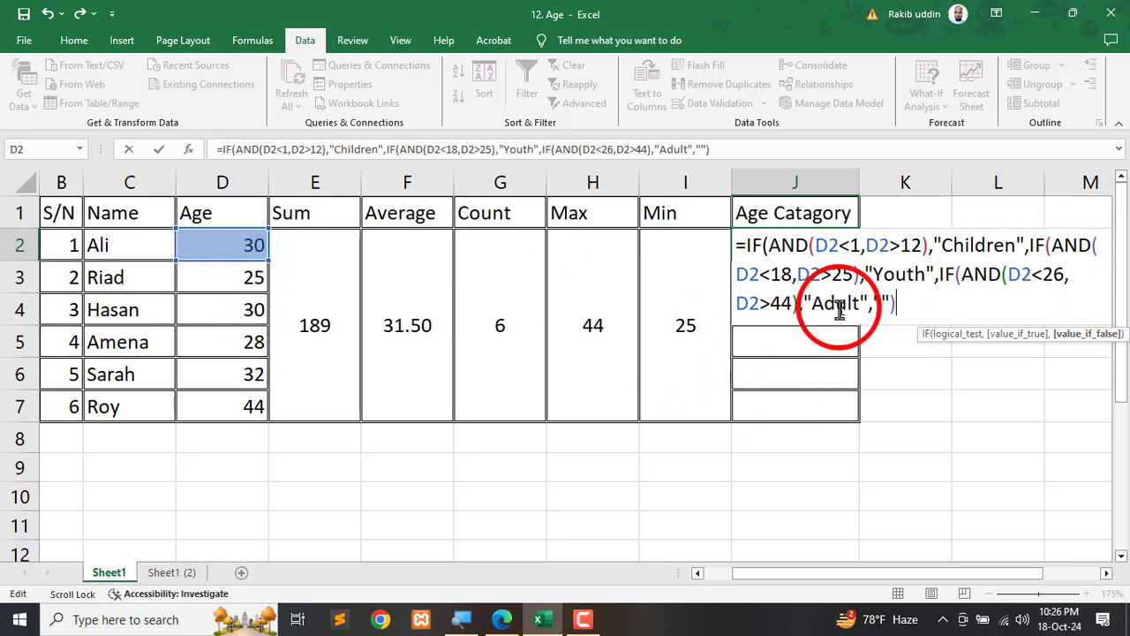
- Enter J2's formula with the bracket fix, then correct the Children conditions to D2>1 and D2<12
key("Return")
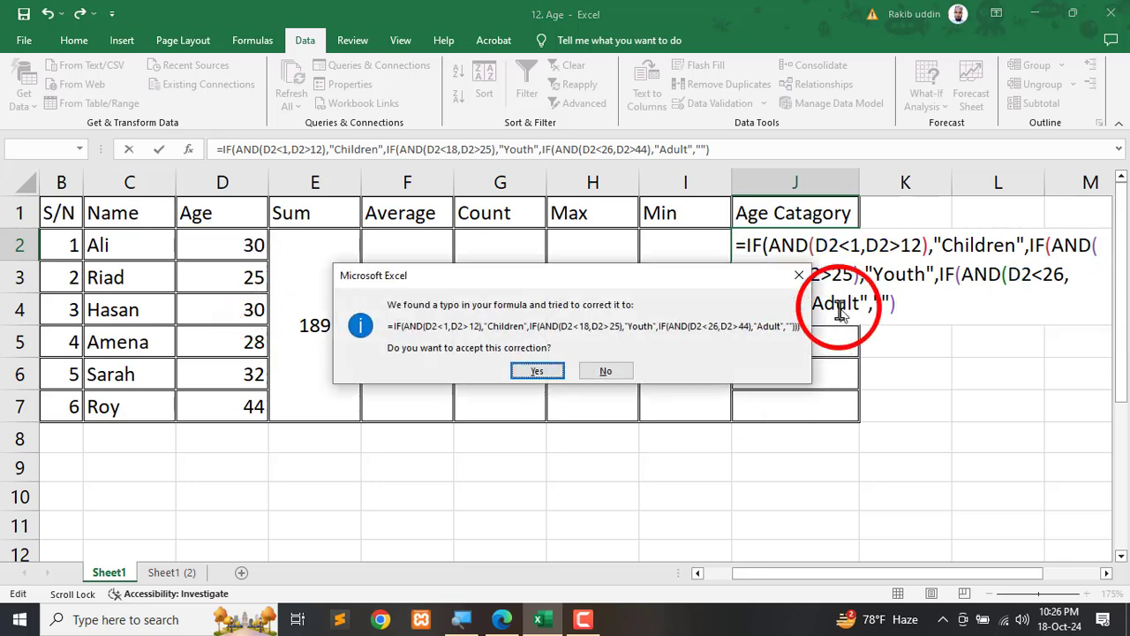
key("Return")
left_click(821, 248)
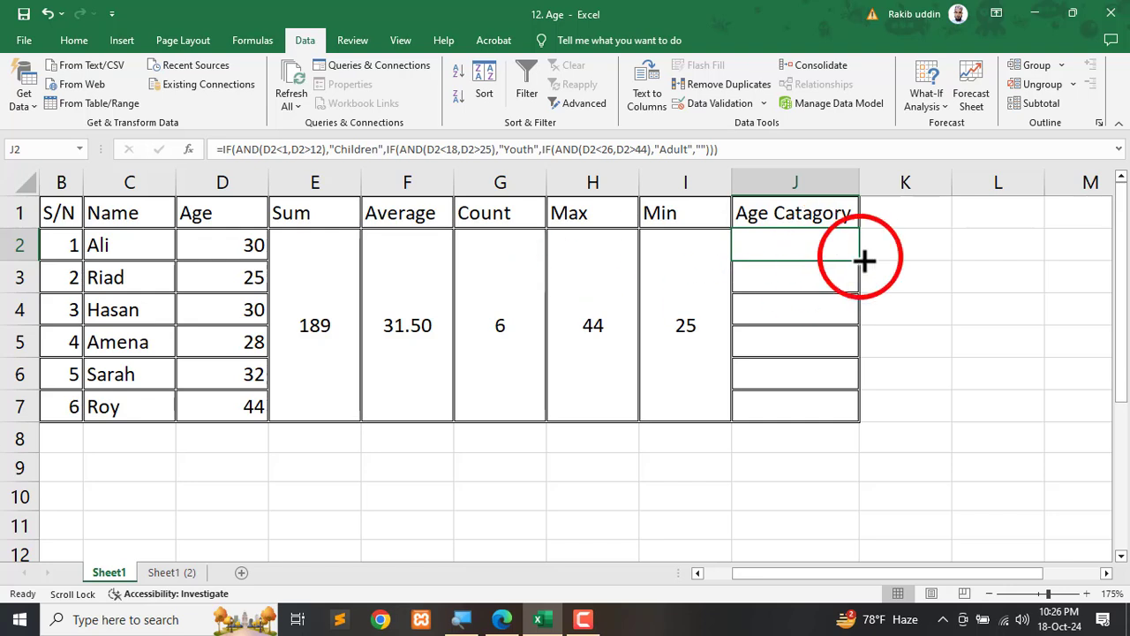
double_click(818, 245)
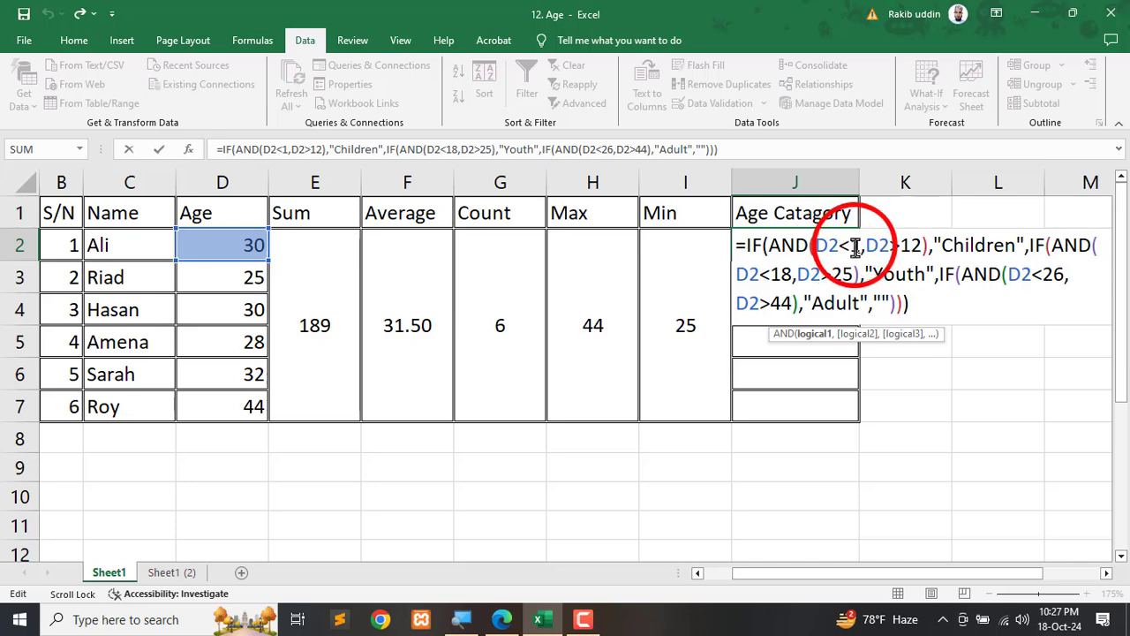
left_click_drag(839, 247, 850, 248)
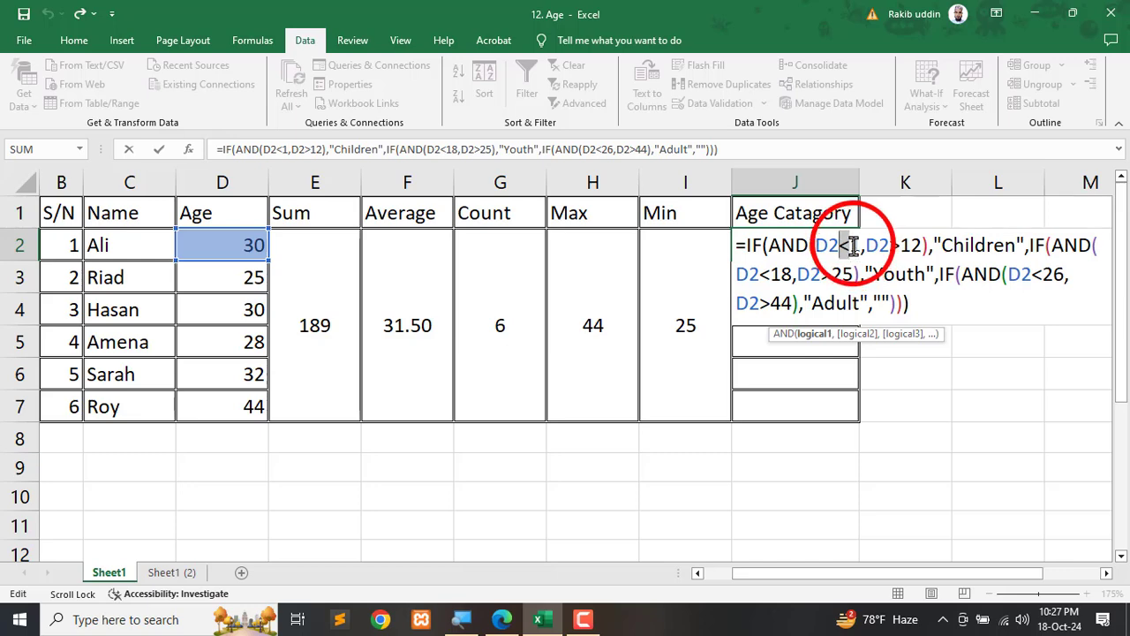
type(">")
left_click(901, 244)
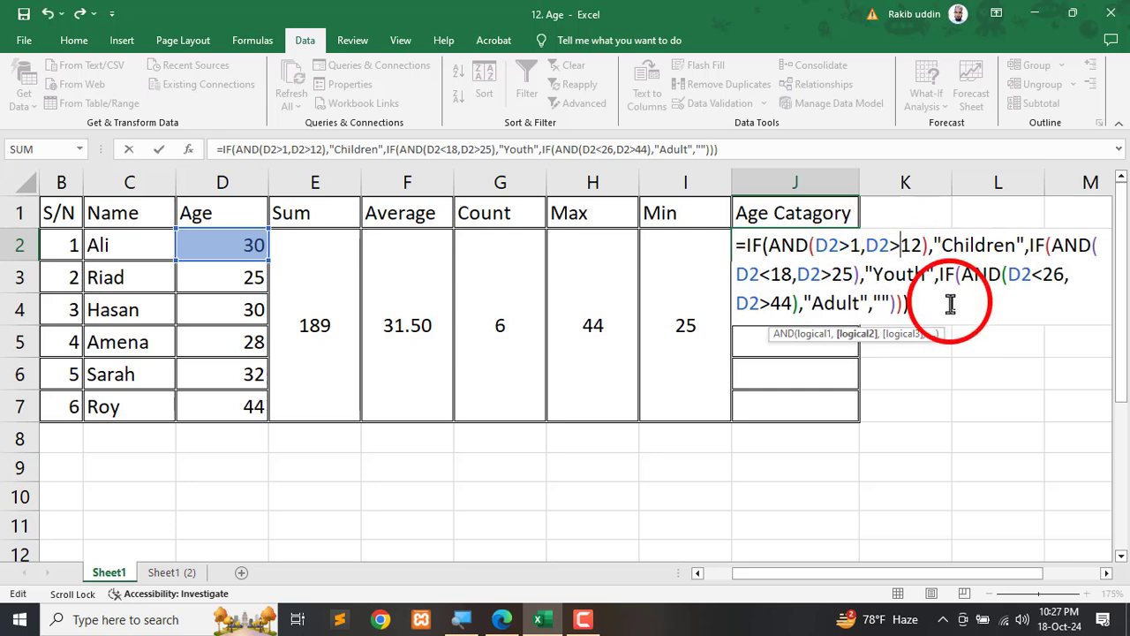
key("BackSpace")
type("<")
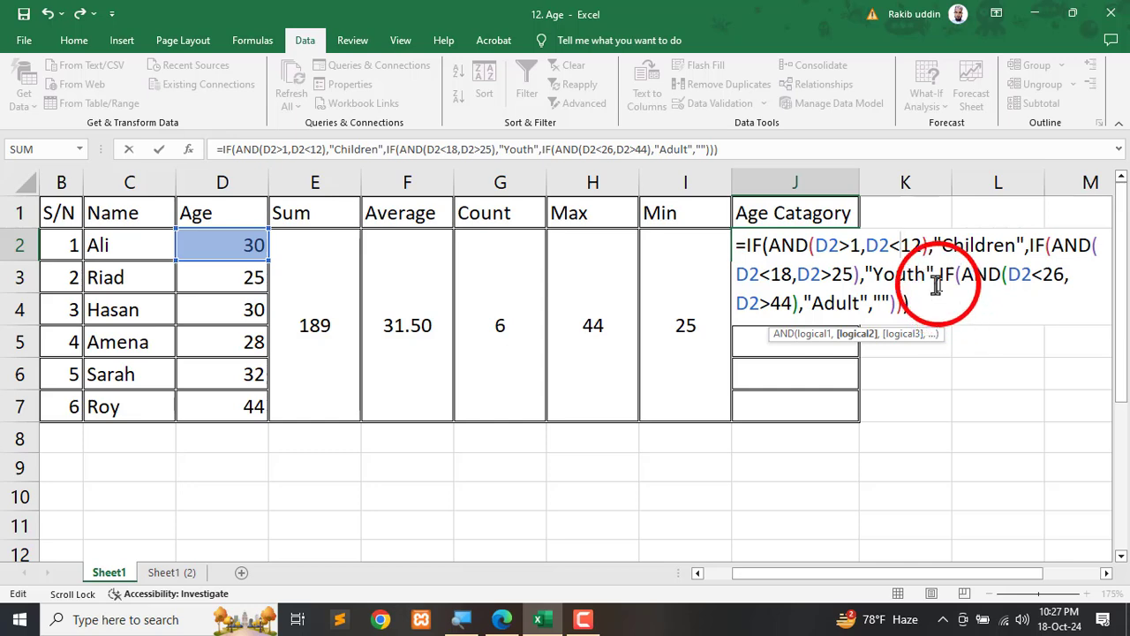
- Correct the Youth conditions to D2>18 and D2<25
left_click(784, 273)
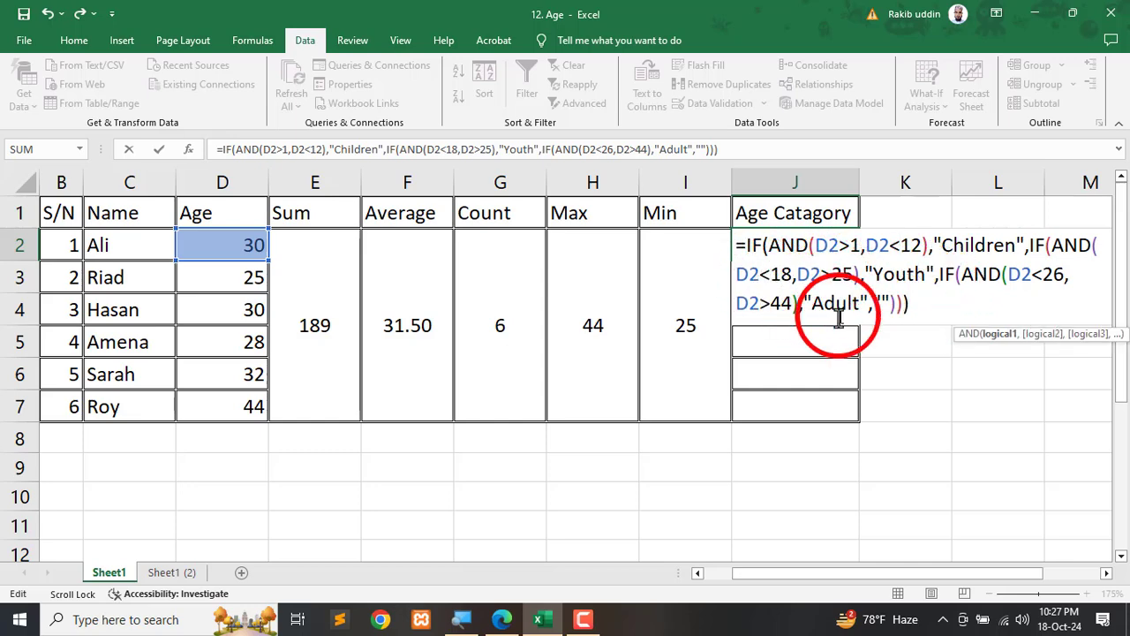
key("BackSpace")
type(">")
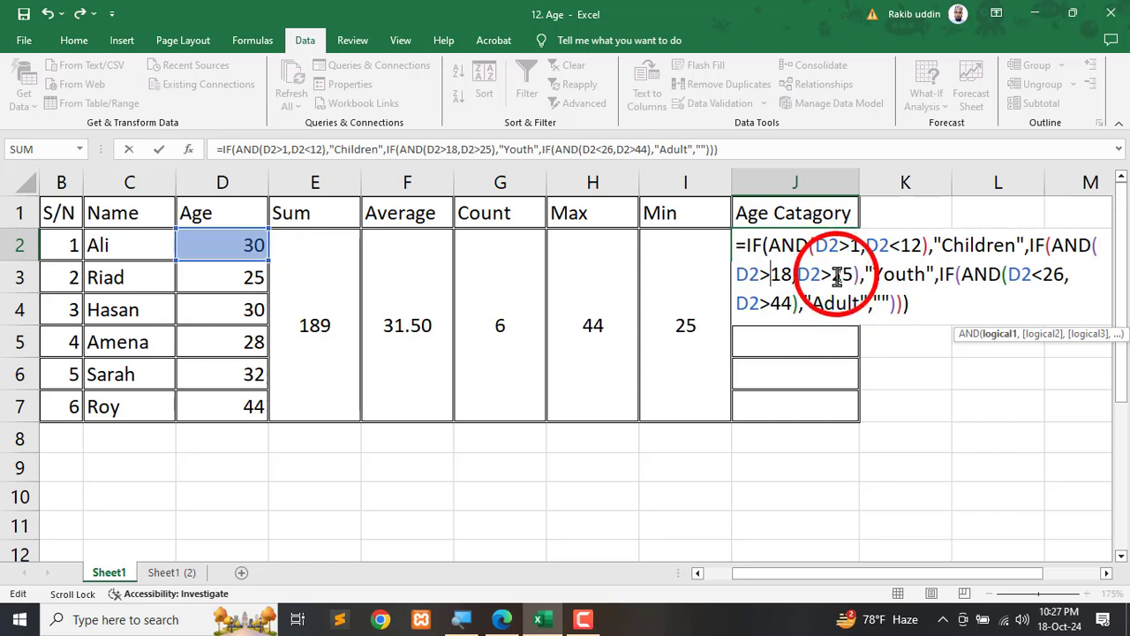
left_click(839, 276)
key("BackSpace")
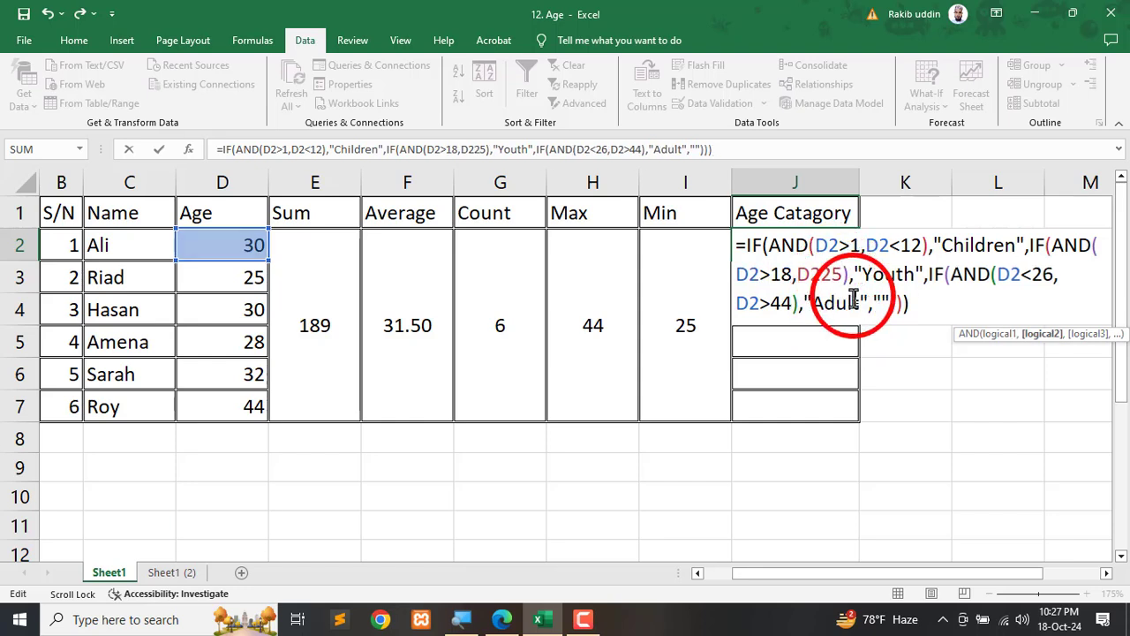
type("<")
- Correct the Adult conditions to D2>26 and D2<44 and commit the formula
left_click(1042, 274)
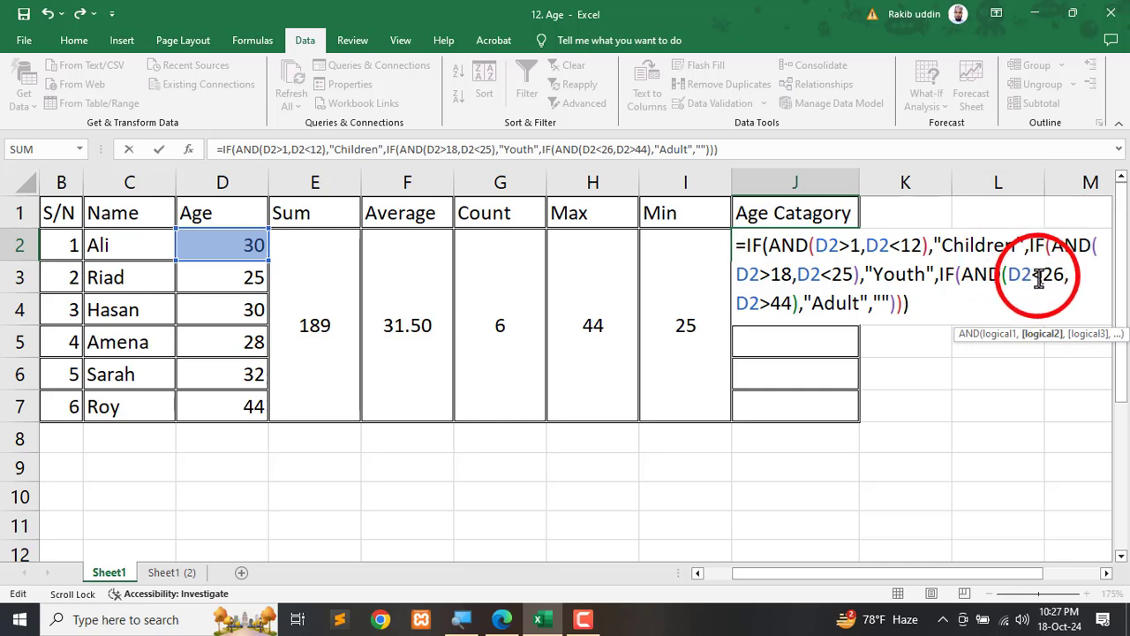
key("BackSpace")
type(">")
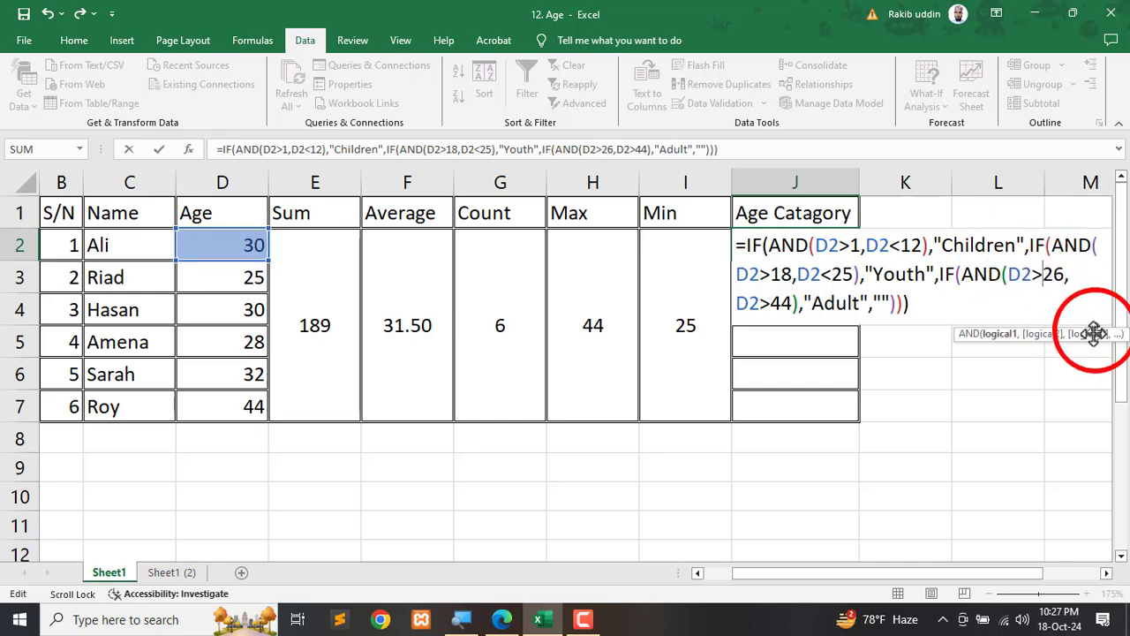
left_click(771, 303)
key("BackSpace")
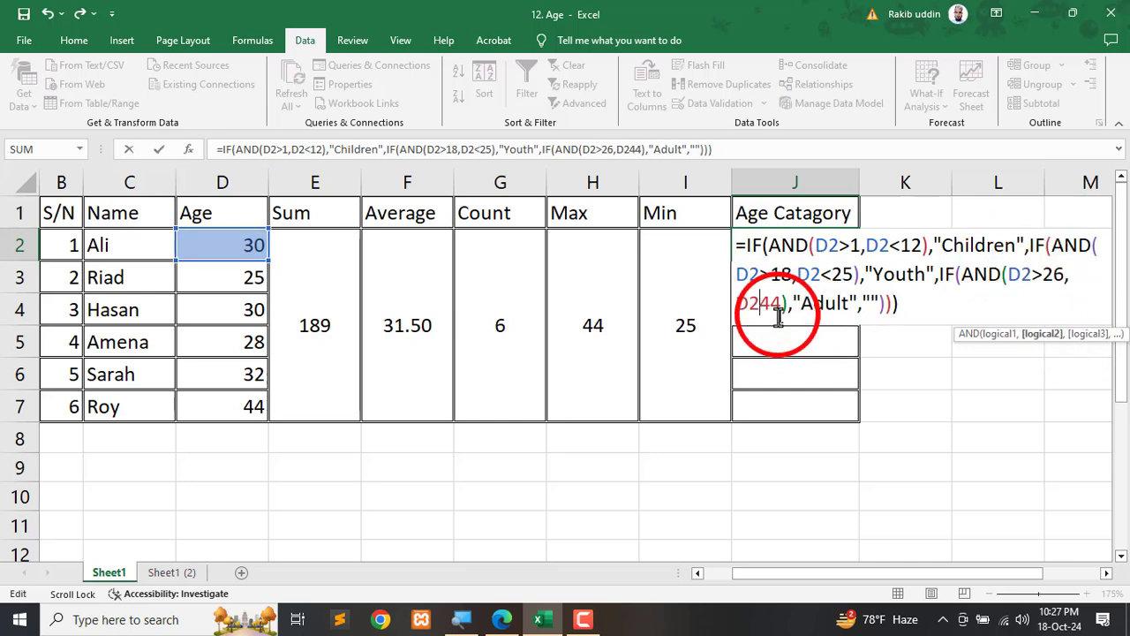
type("<")
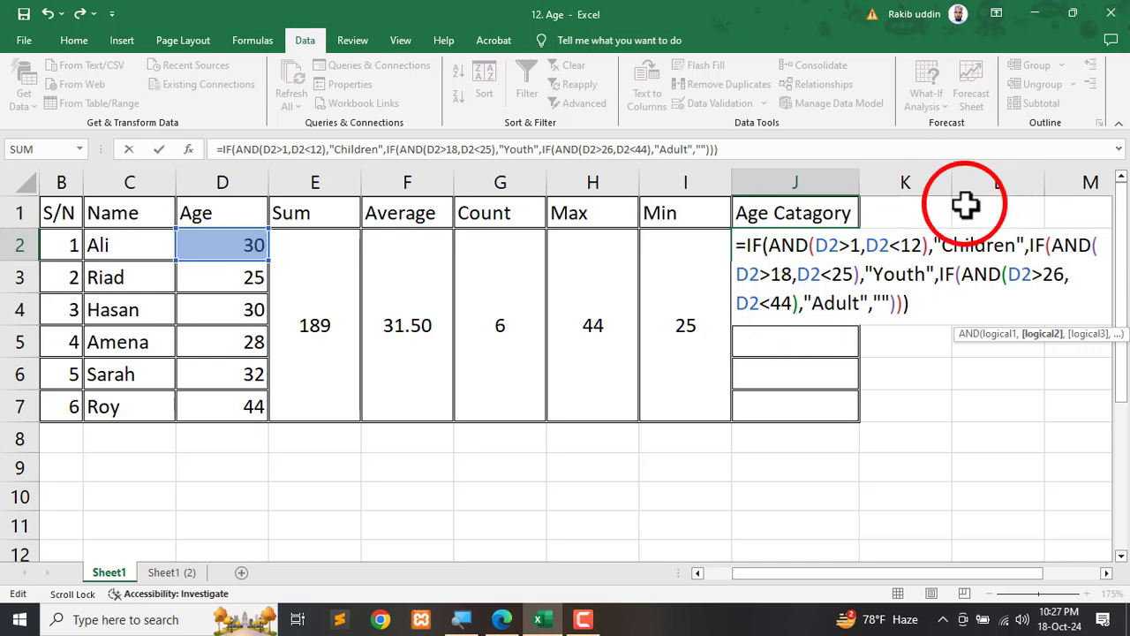
key("Return")
- Fill J2's category formula down to J7 and check J3's formula
left_click(850, 249)
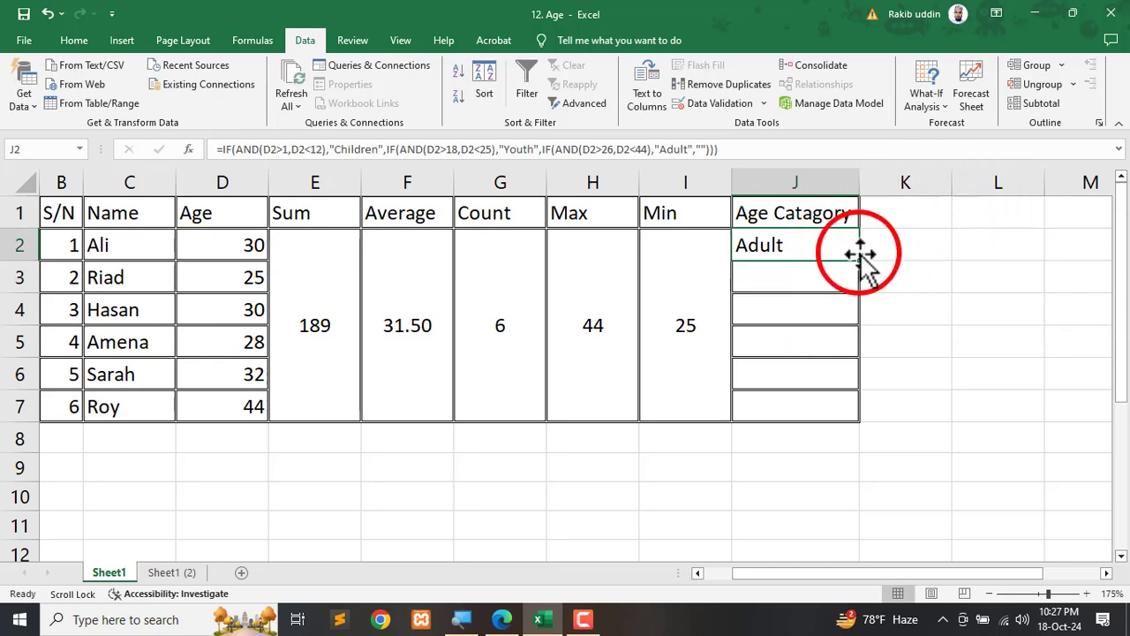
left_click_drag(861, 259, 843, 416)
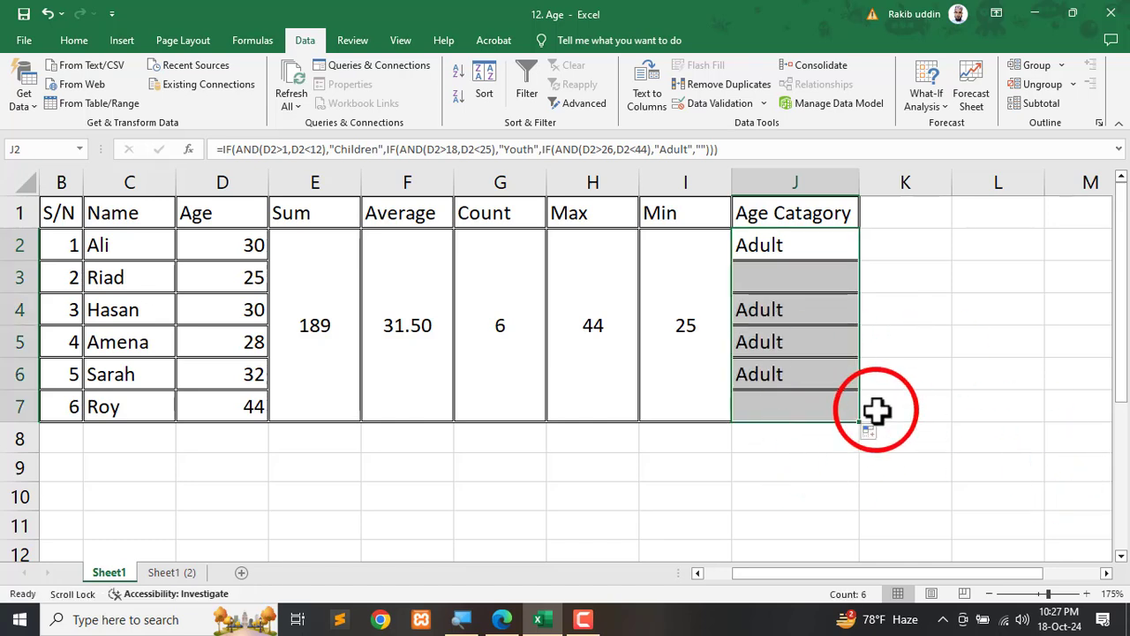
left_click(767, 278)
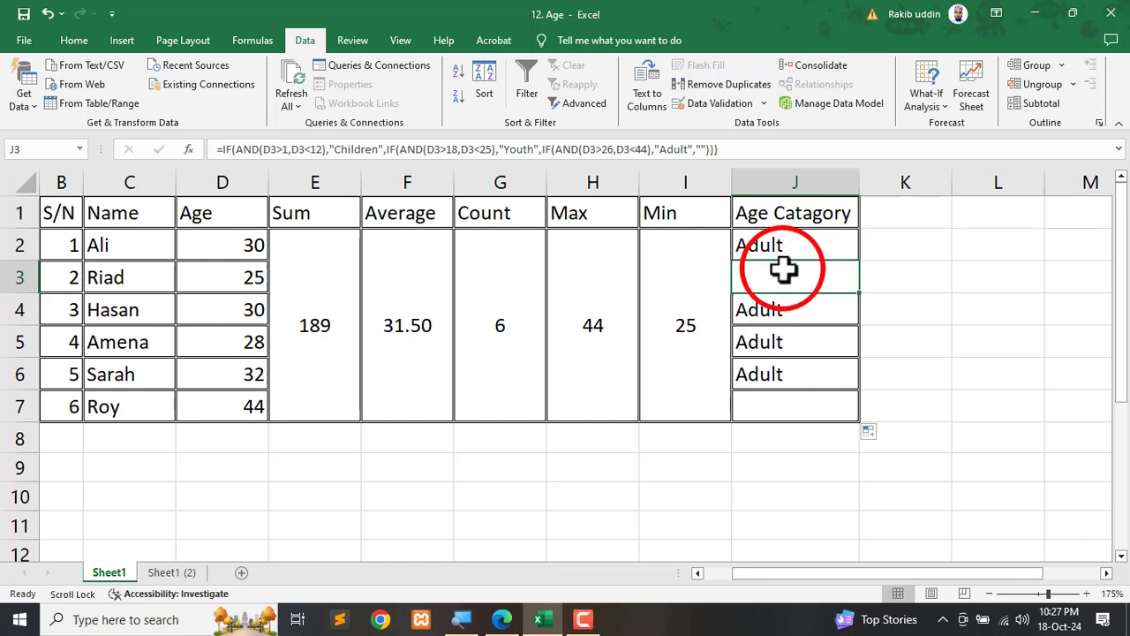
double_click(776, 277)
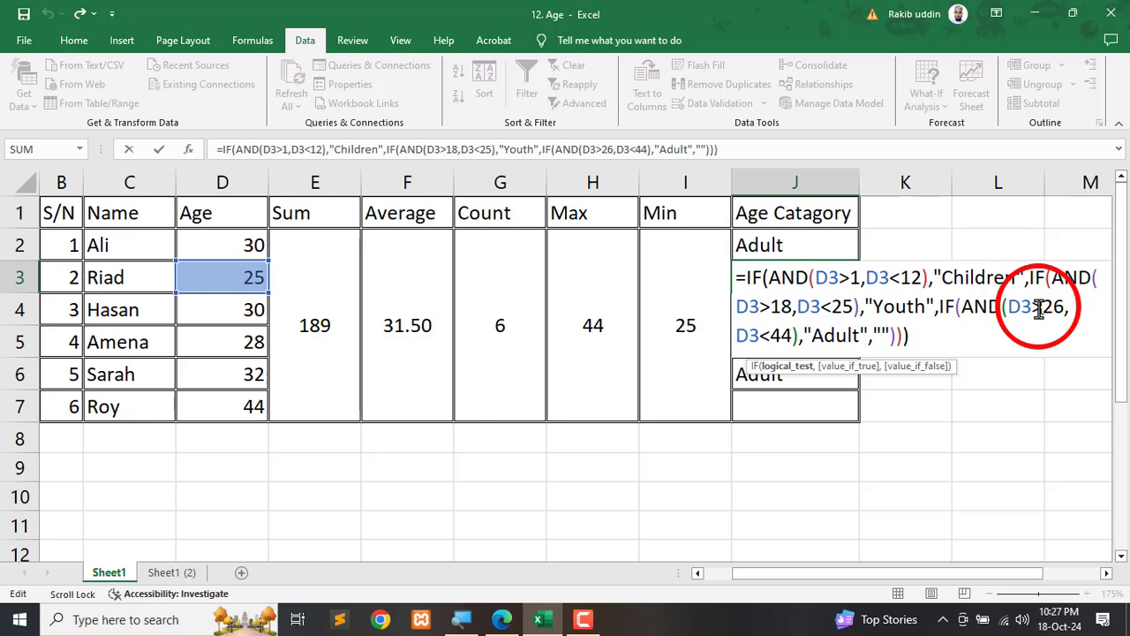
key("Return")
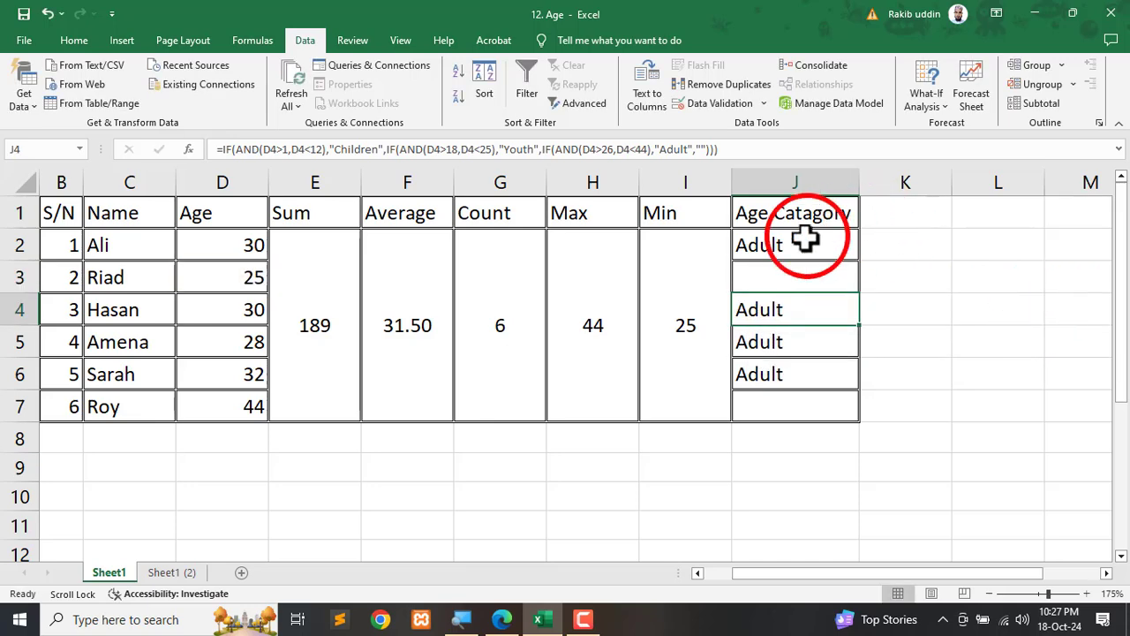
- Clear the category results in J2:J7
left_click(802, 241)
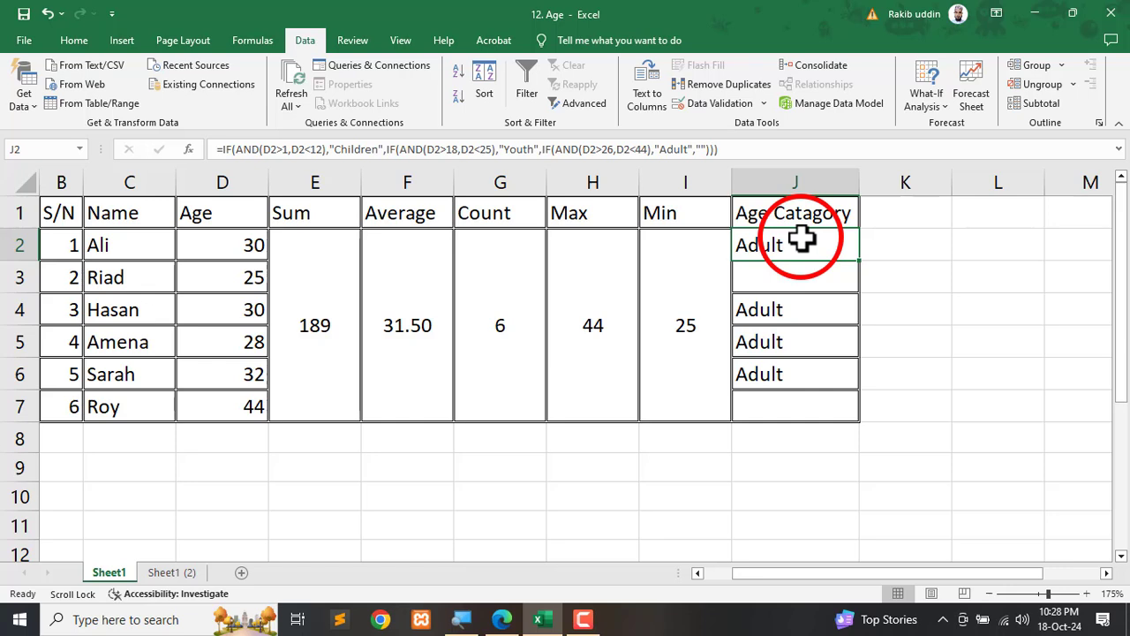
left_click_drag(802, 240, 779, 409)
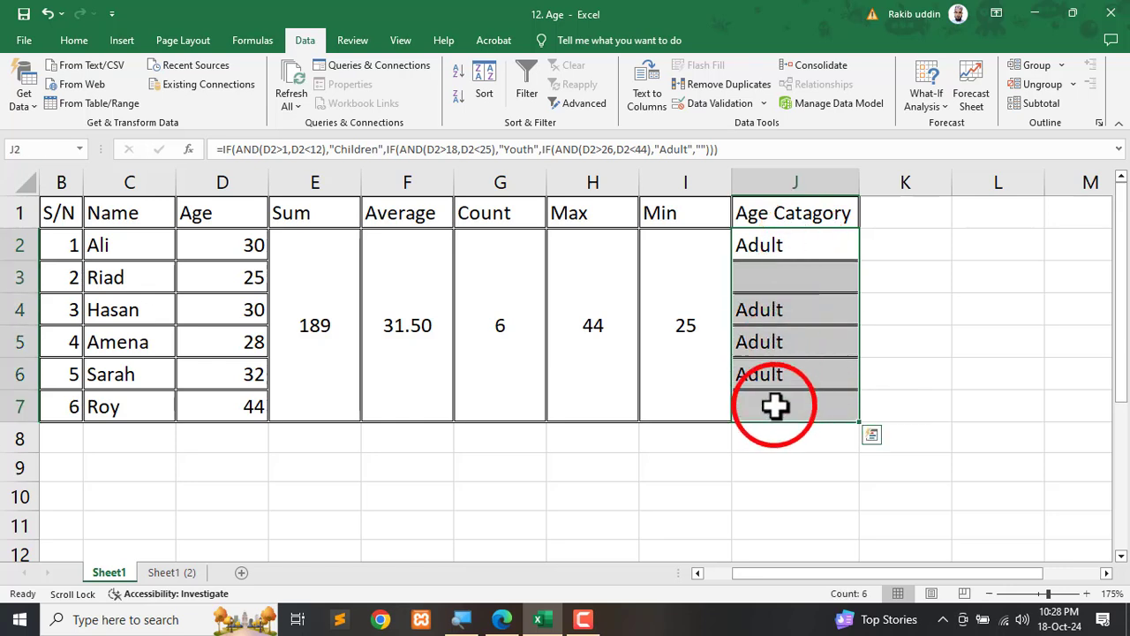
key("Delete")
- Inspect J4's finished category formula on Sheet1 (2), then return to Sheet1 after checking the PDF
left_click(166, 570)
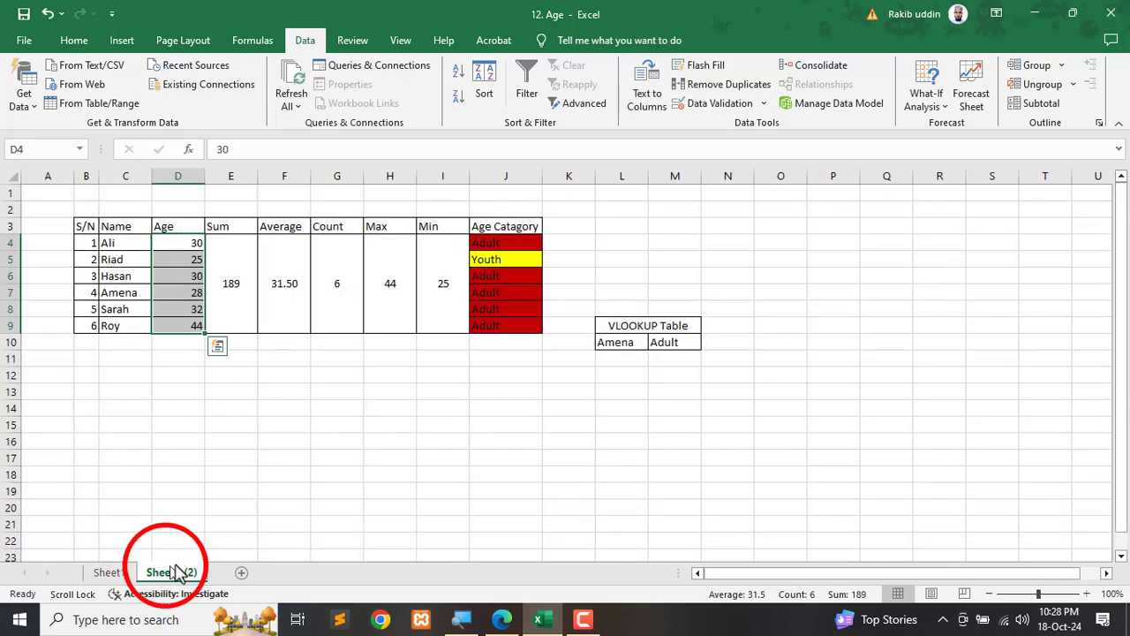
left_click(337, 474)
left_click(499, 245)
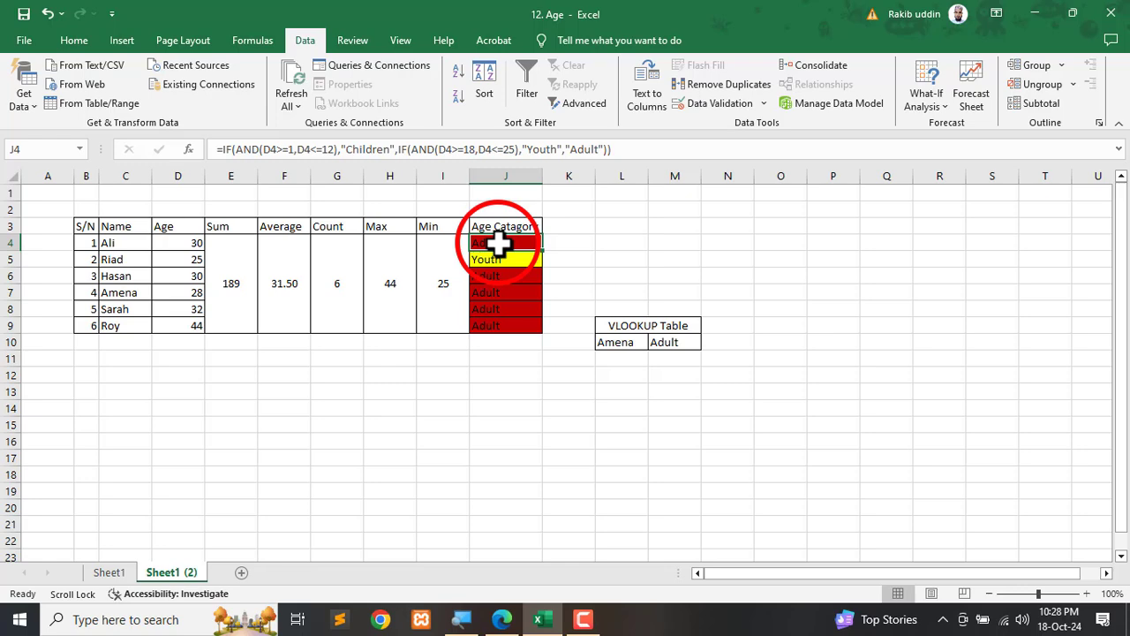
left_click(108, 572)
left_click(753, 466)
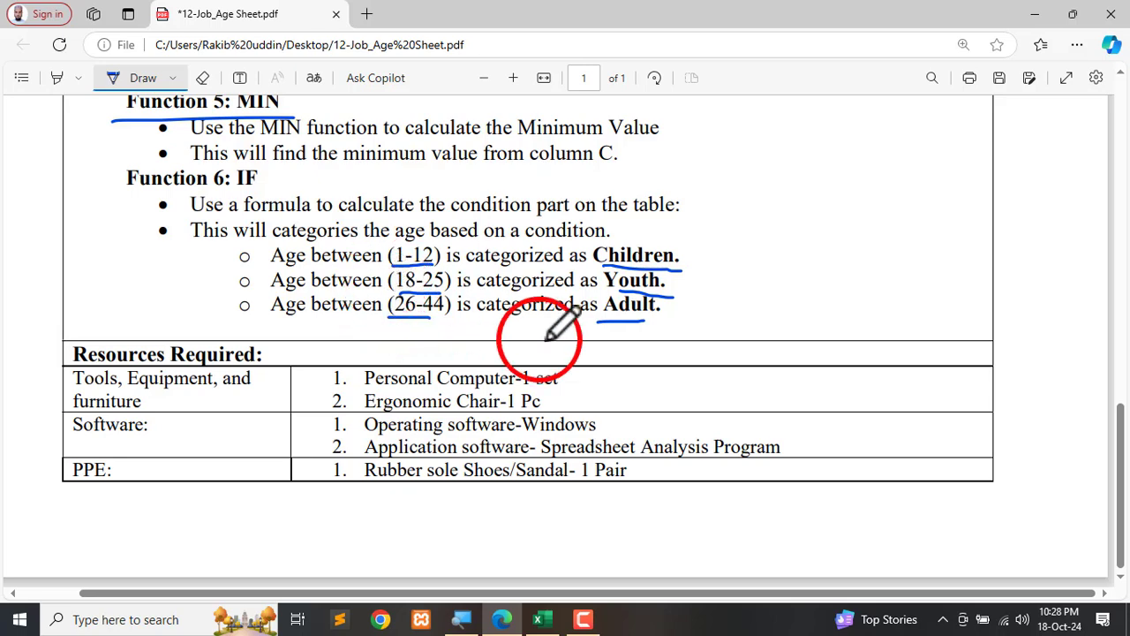
left_click(540, 618)
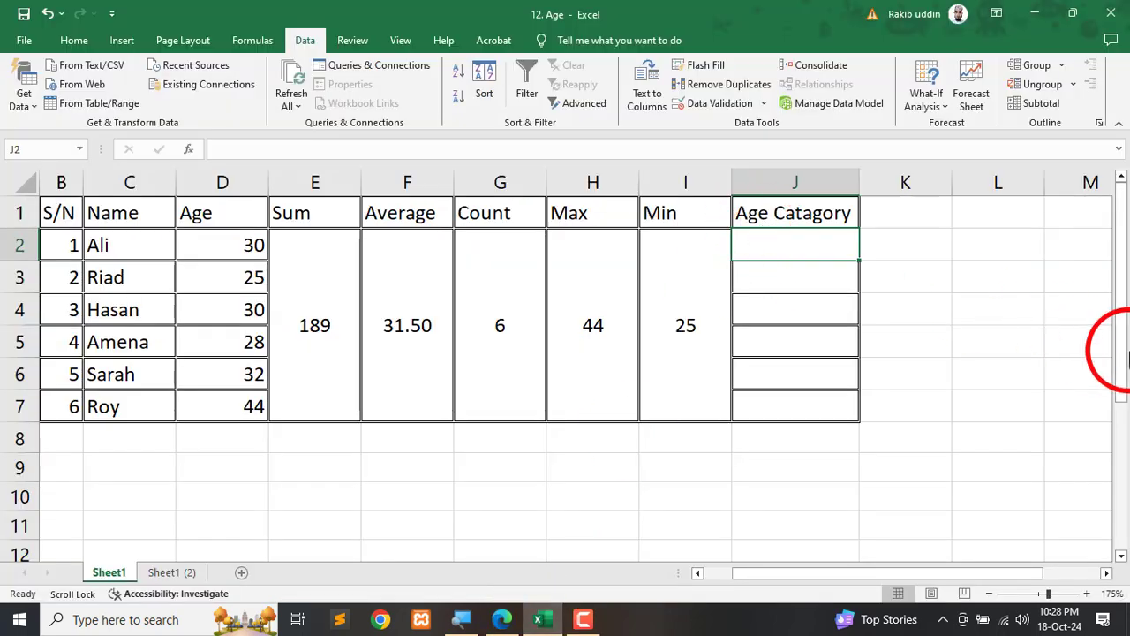
- Begin J2's formula as =IF(AND(D2>=1, with the inclusive lower age limit
type("=")
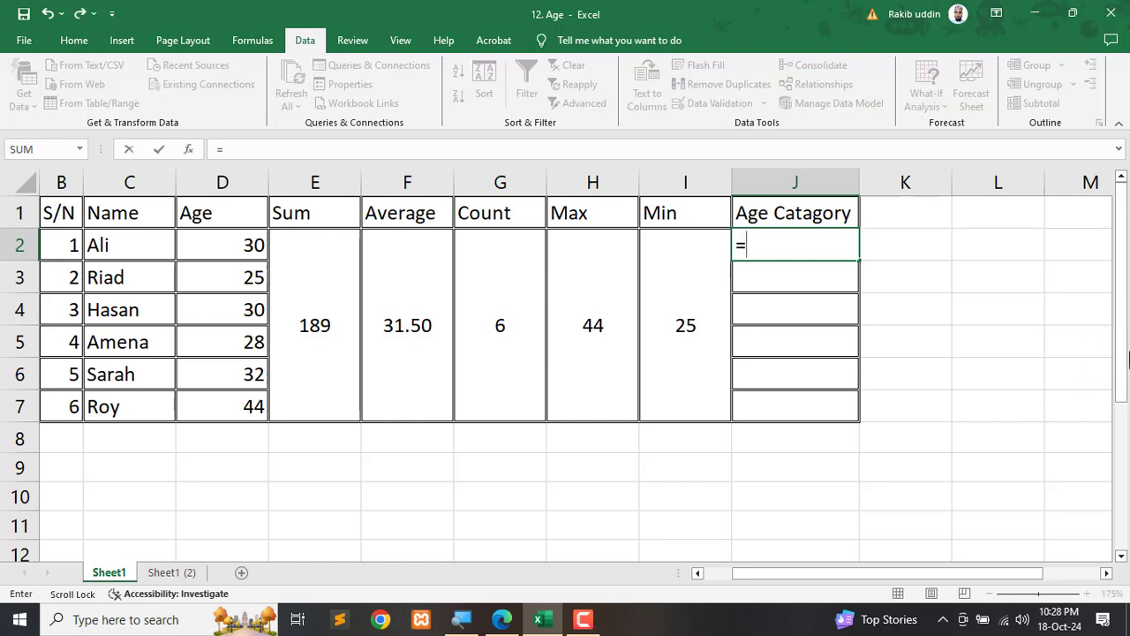
type("if")
key("Tab")
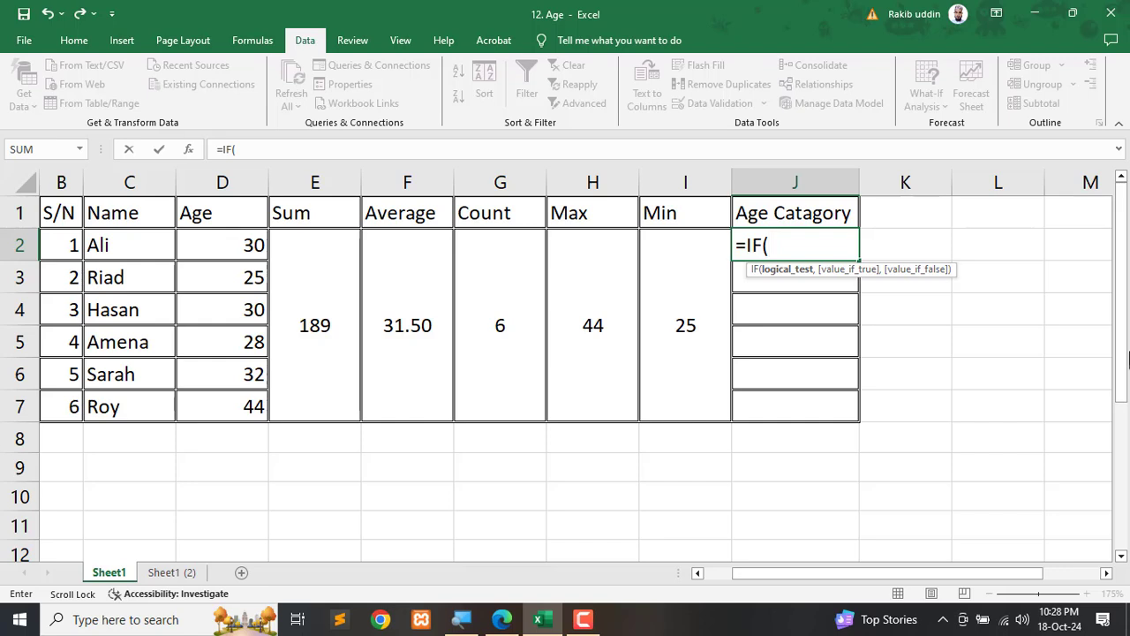
type("and")
key("Tab")
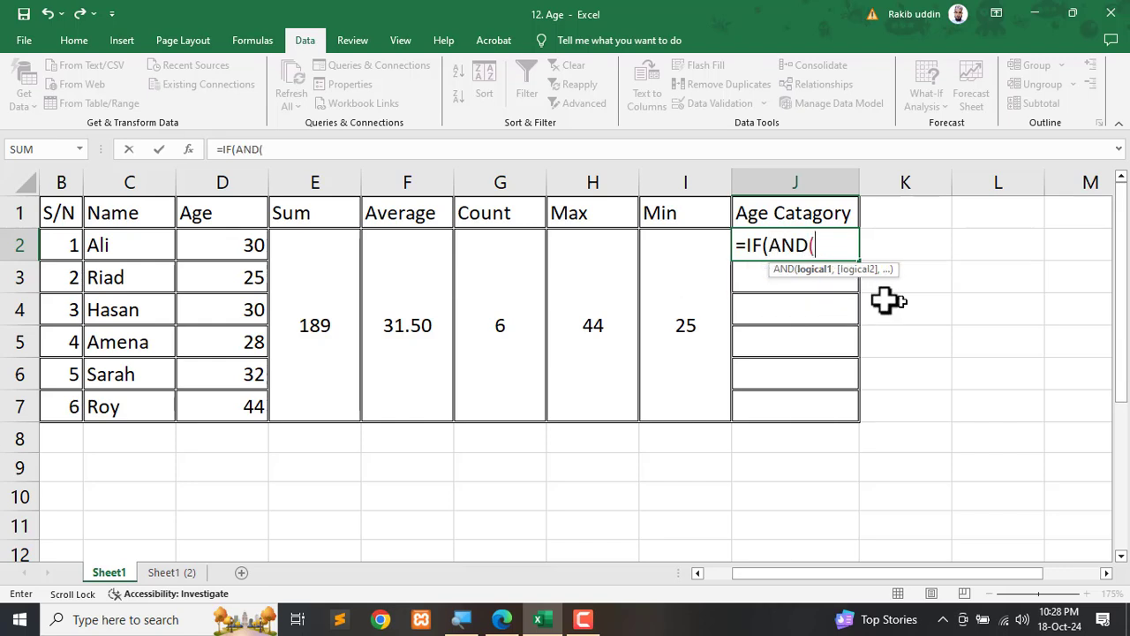
left_click(234, 244)
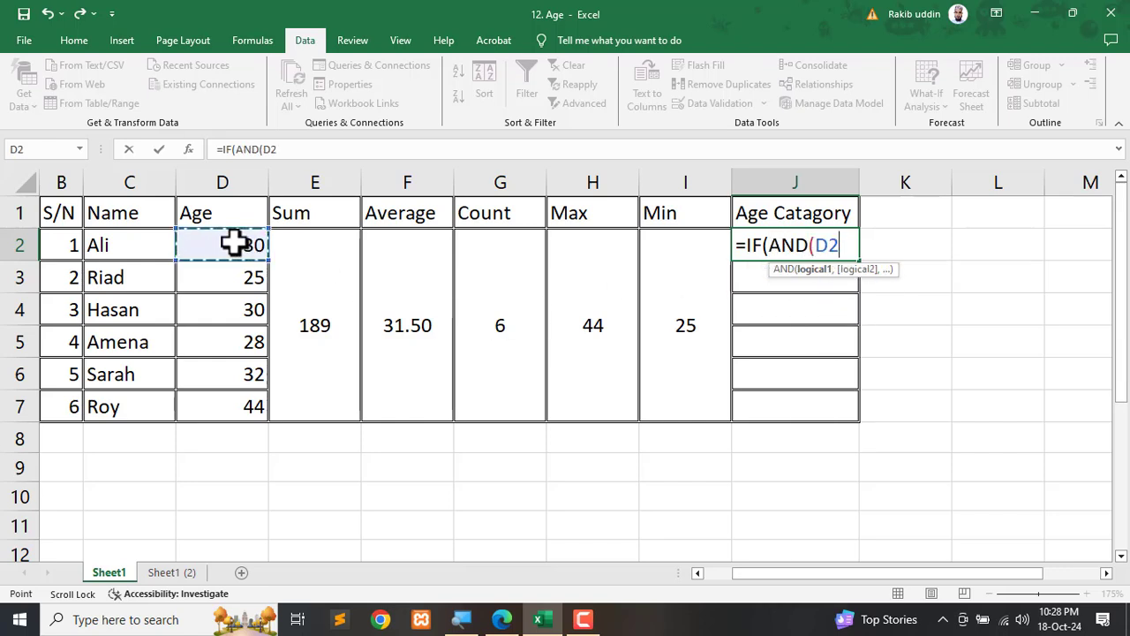
type(">1")
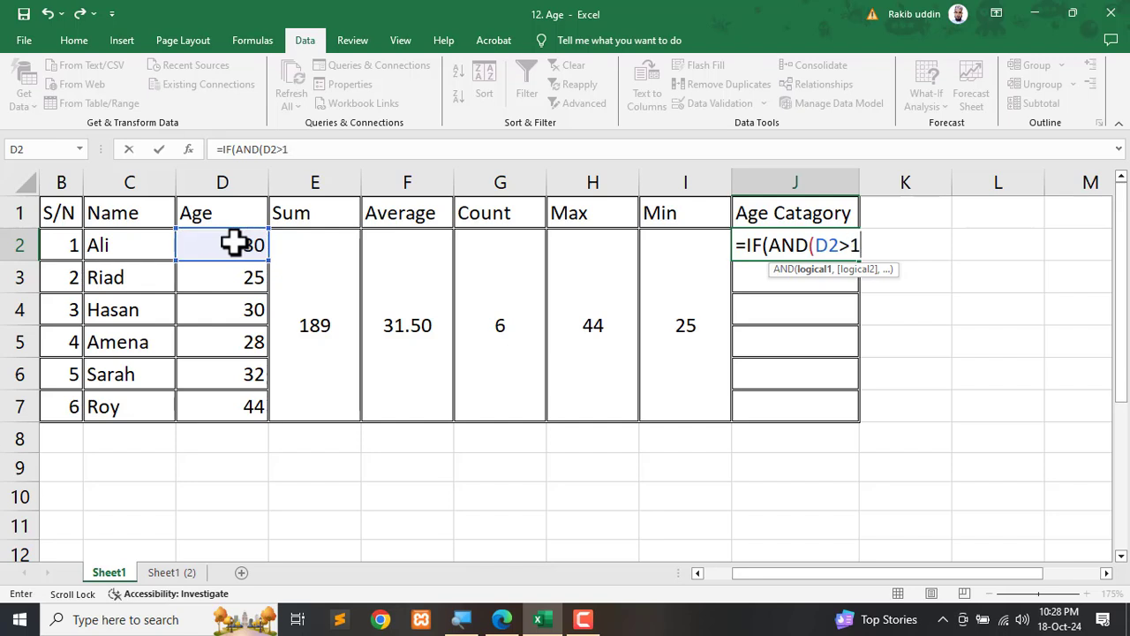
scroll(234, 244, "left", 1)
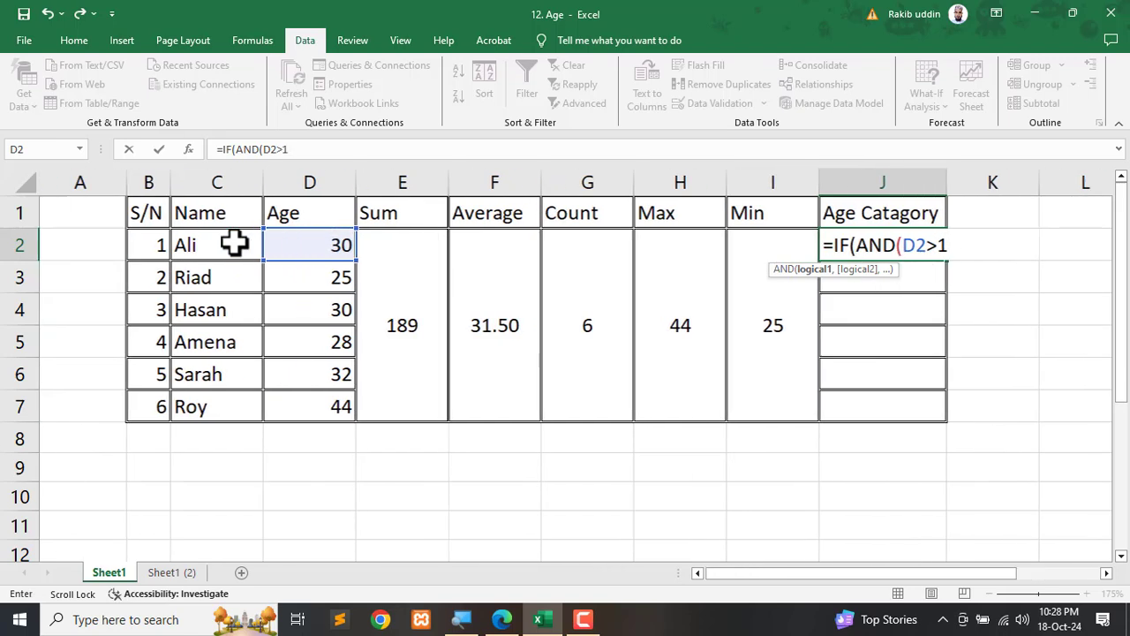
left_click(940, 245)
type("=")
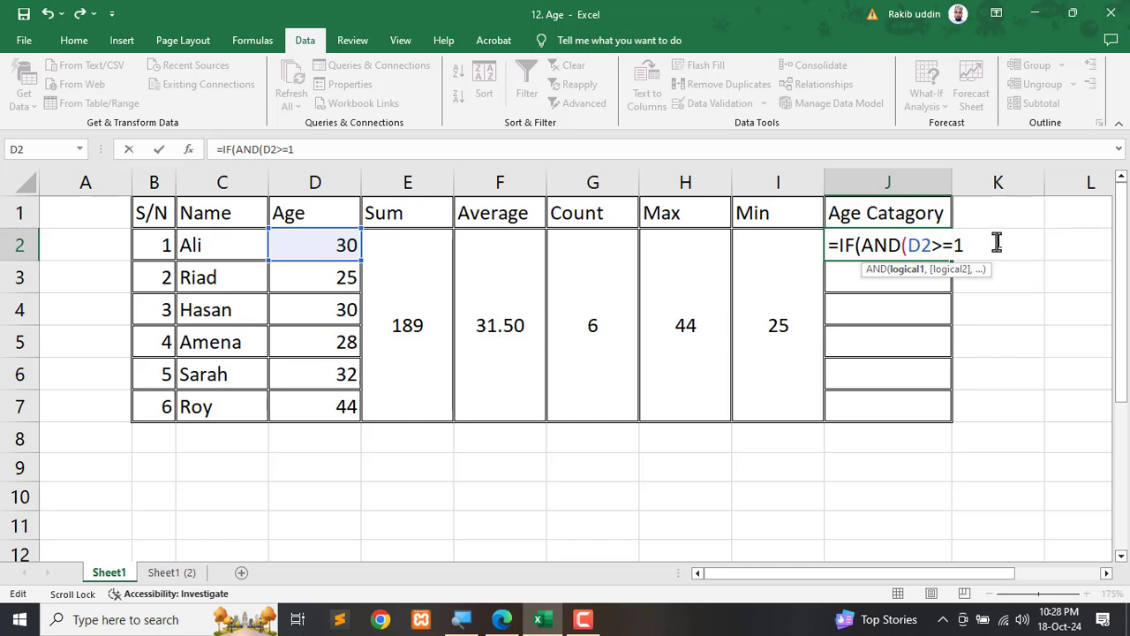
left_click(981, 243)
type(",")
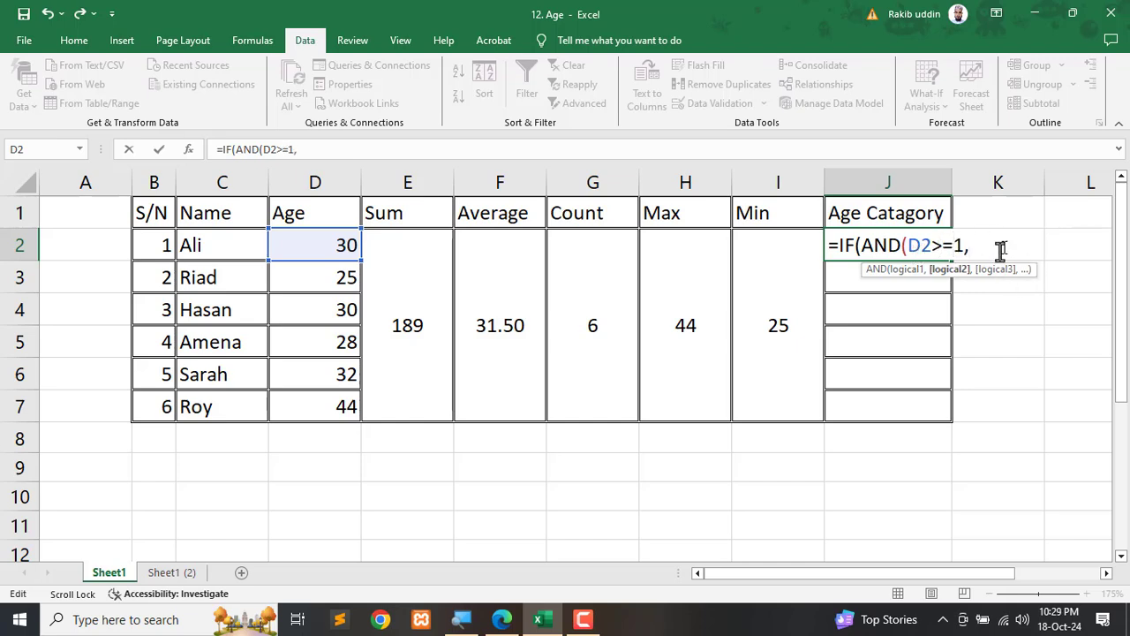
- Complete the first clause with D2<=12 returning "Children", and select it for reuse
left_click(329, 245)
type(">")
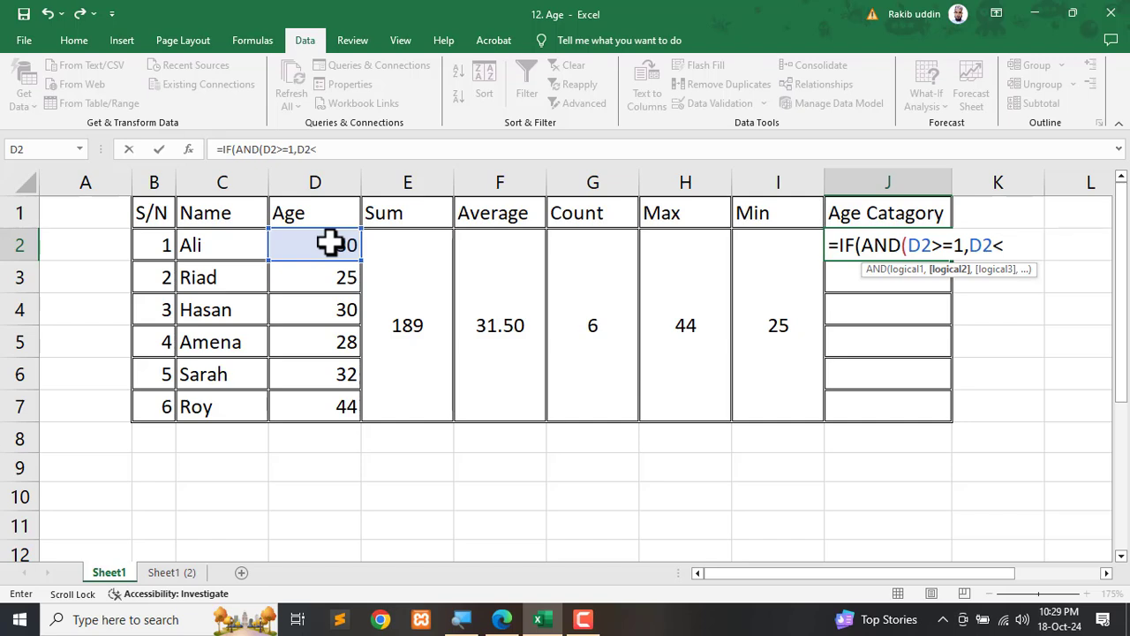
key("BackSpace")
type("12")
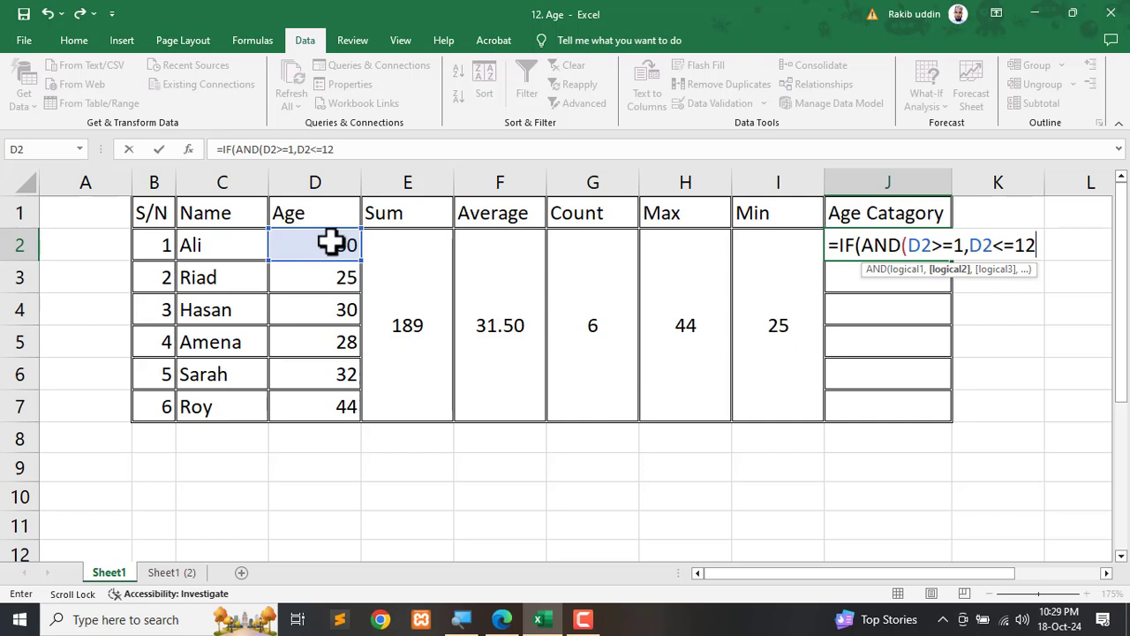
type(")")
type(",")
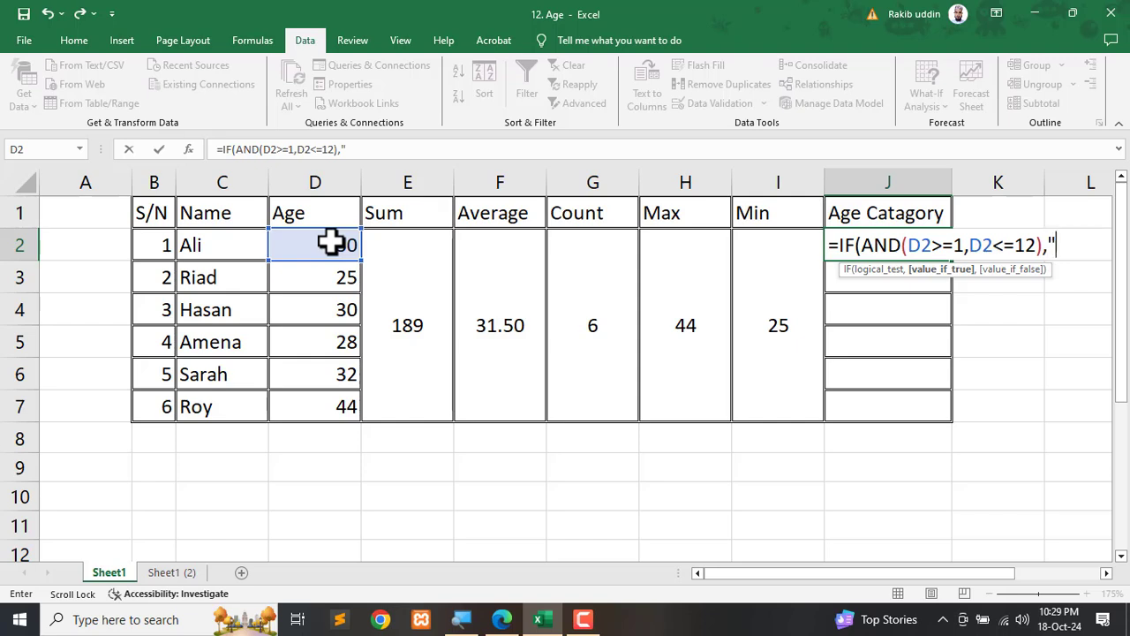
type("Child")
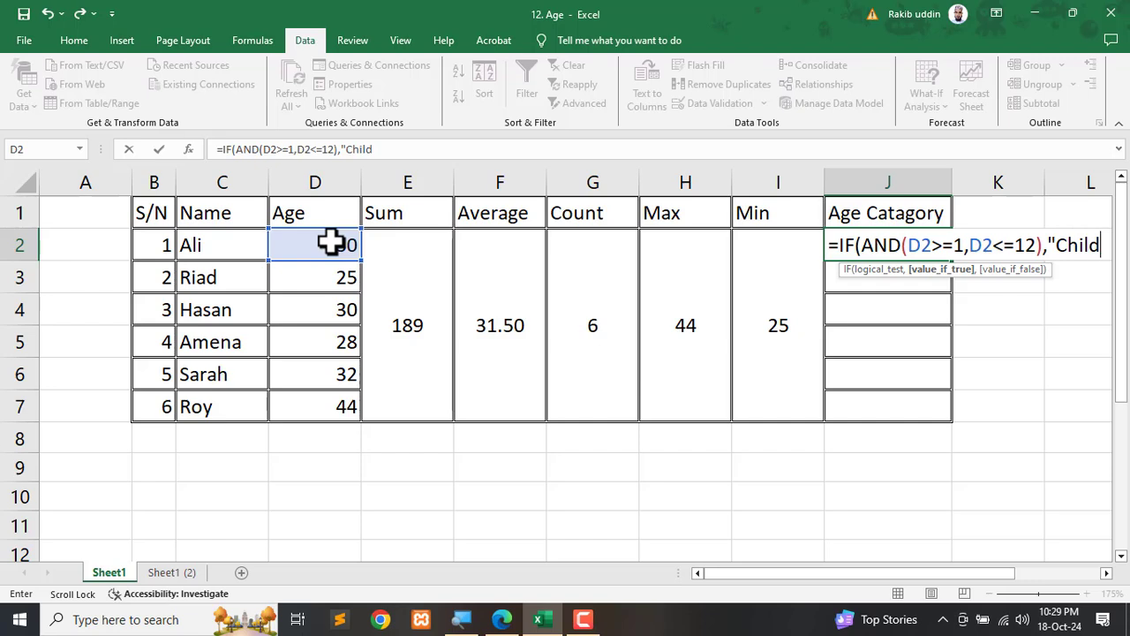
type("ren\"")
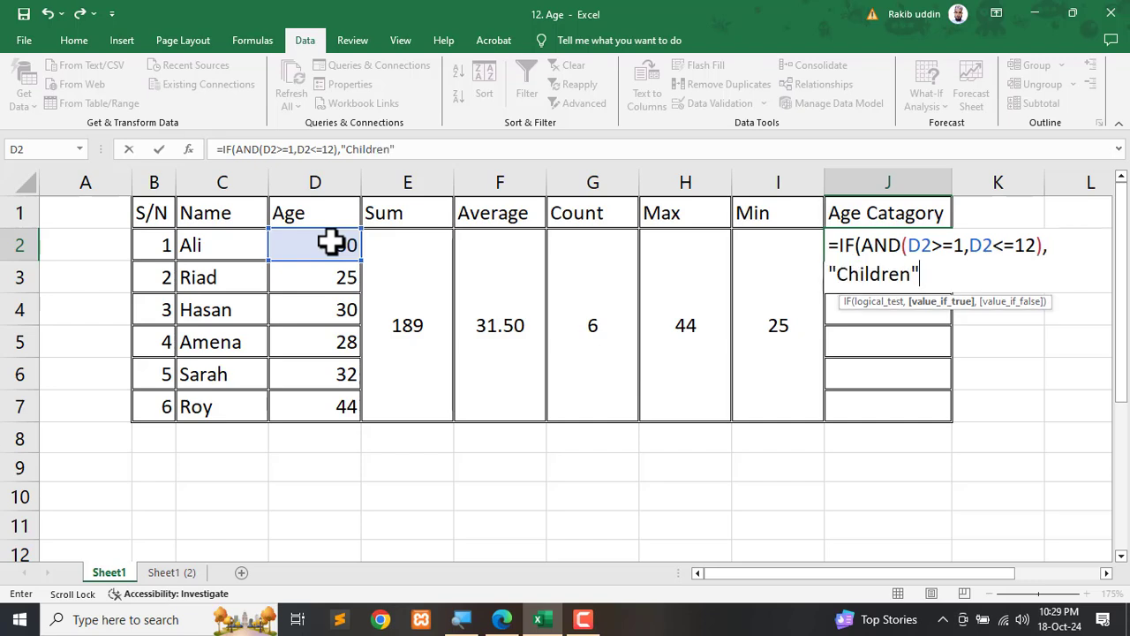
type(",")
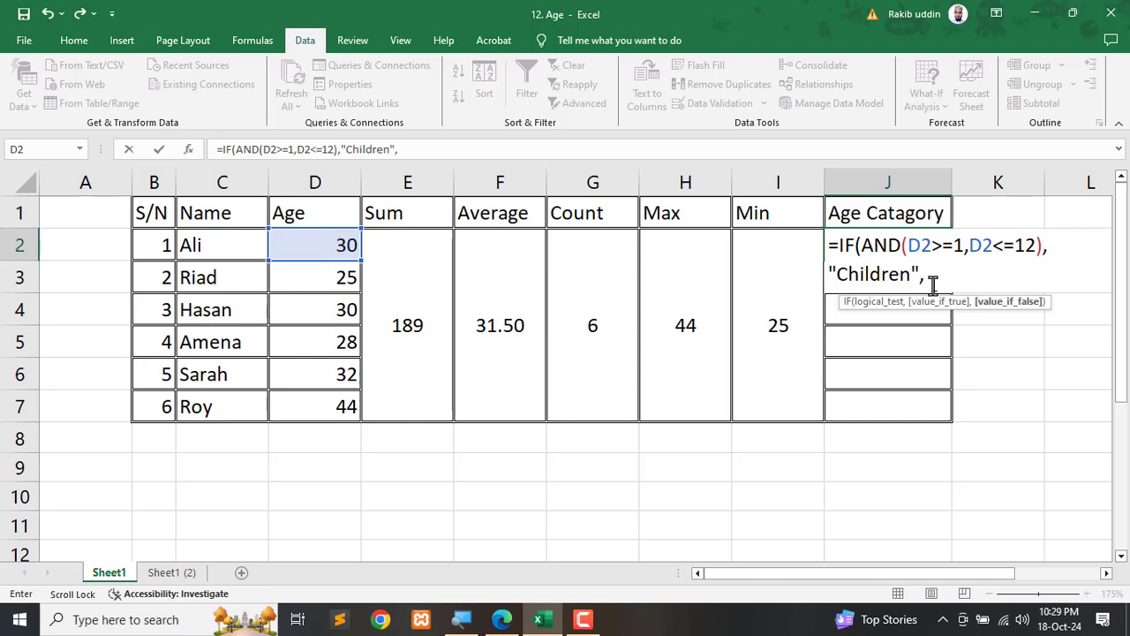
left_click_drag(933, 281, 838, 252)
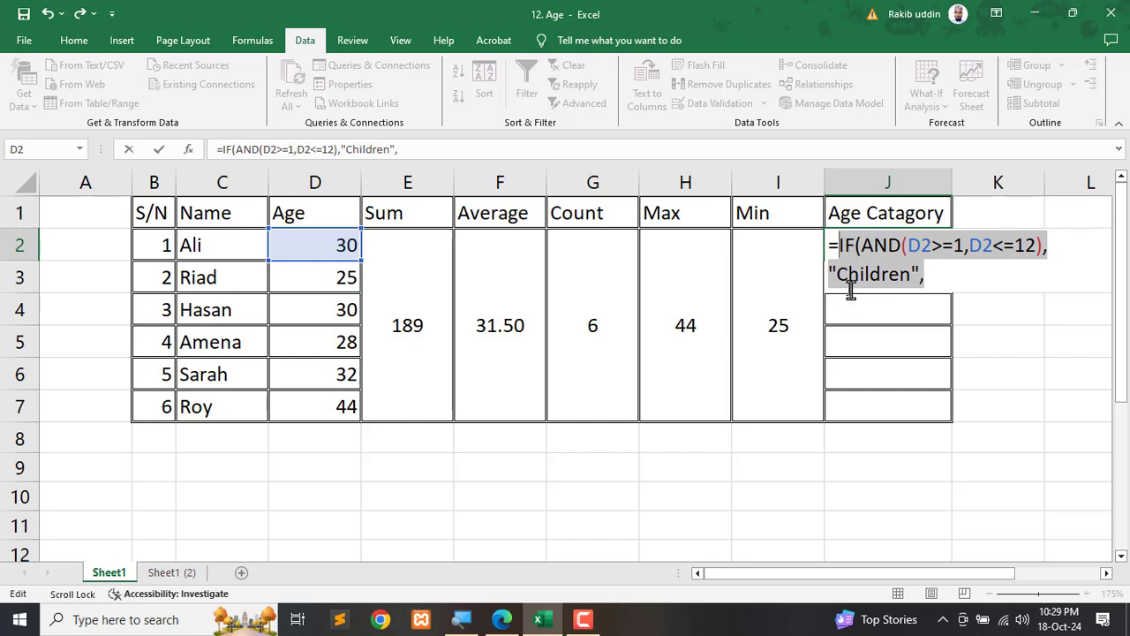
- Paste two more copies of the IF(AND(D2>=1,D2<=12),"Children" clause into J2's formula
right_click(855, 250)
left_click(888, 276)
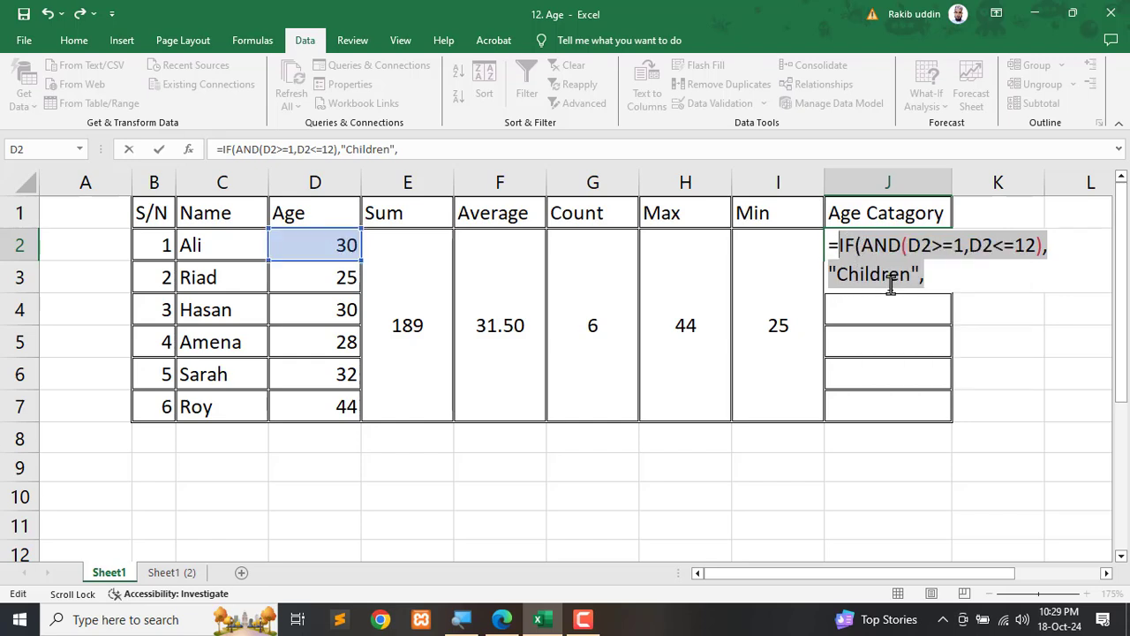
left_click(931, 275)
right_click(930, 275)
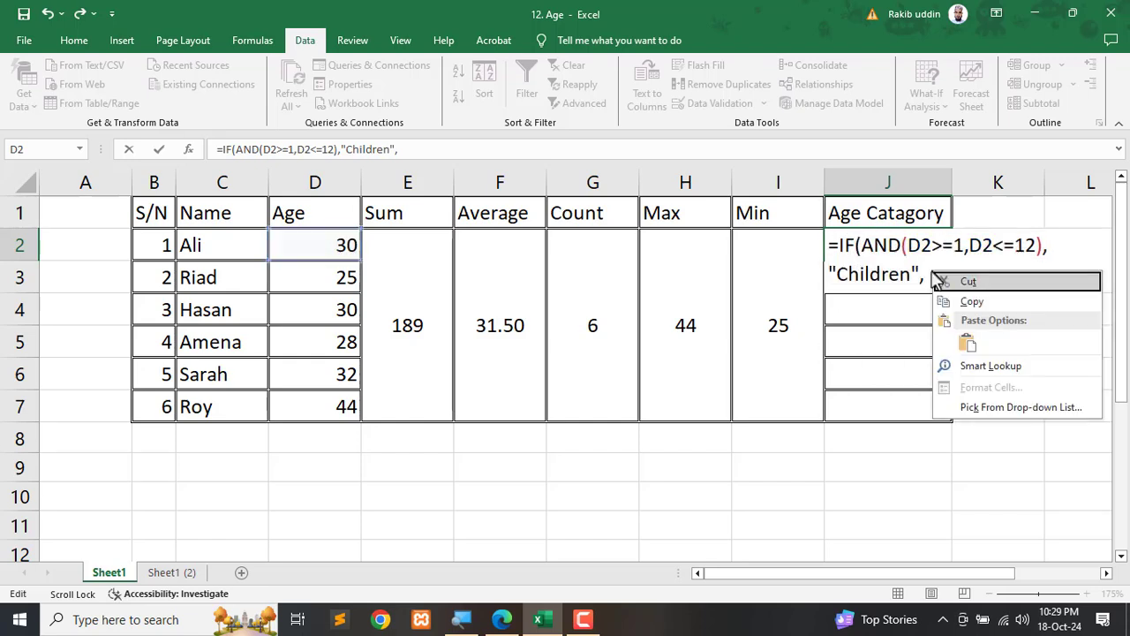
left_click(963, 350)
right_click(957, 309)
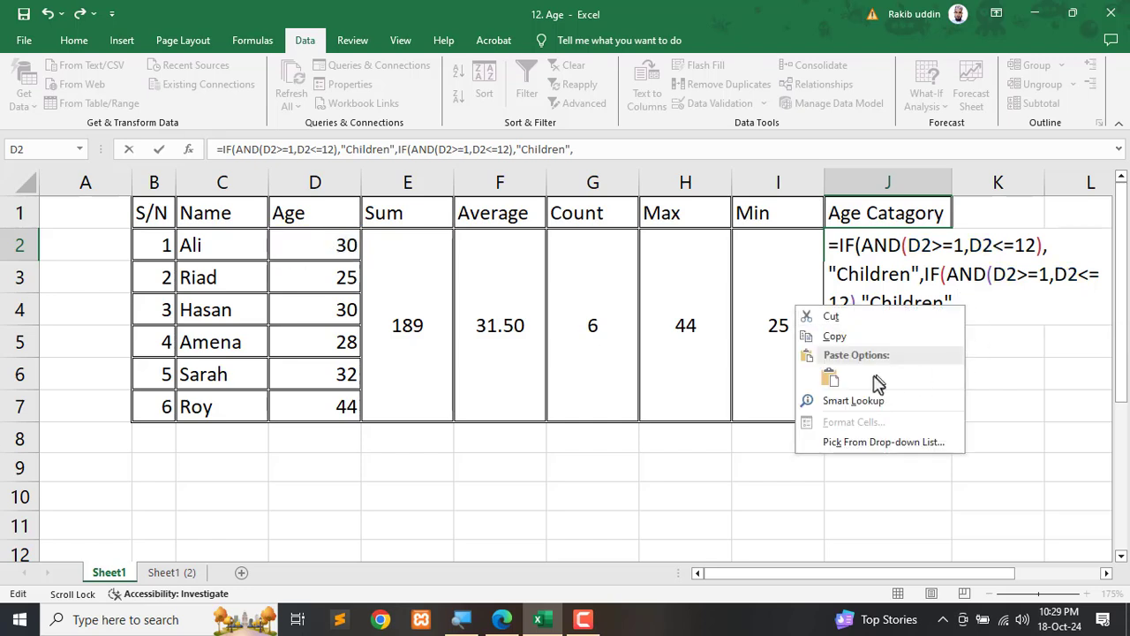
left_click(1020, 381)
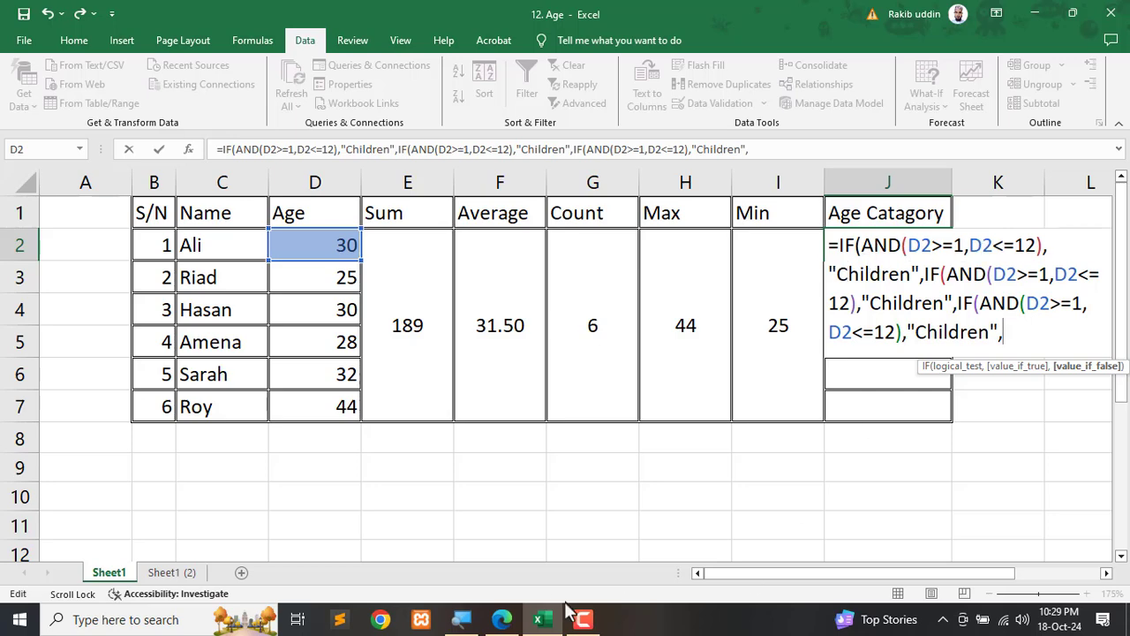
left_click(501, 619)
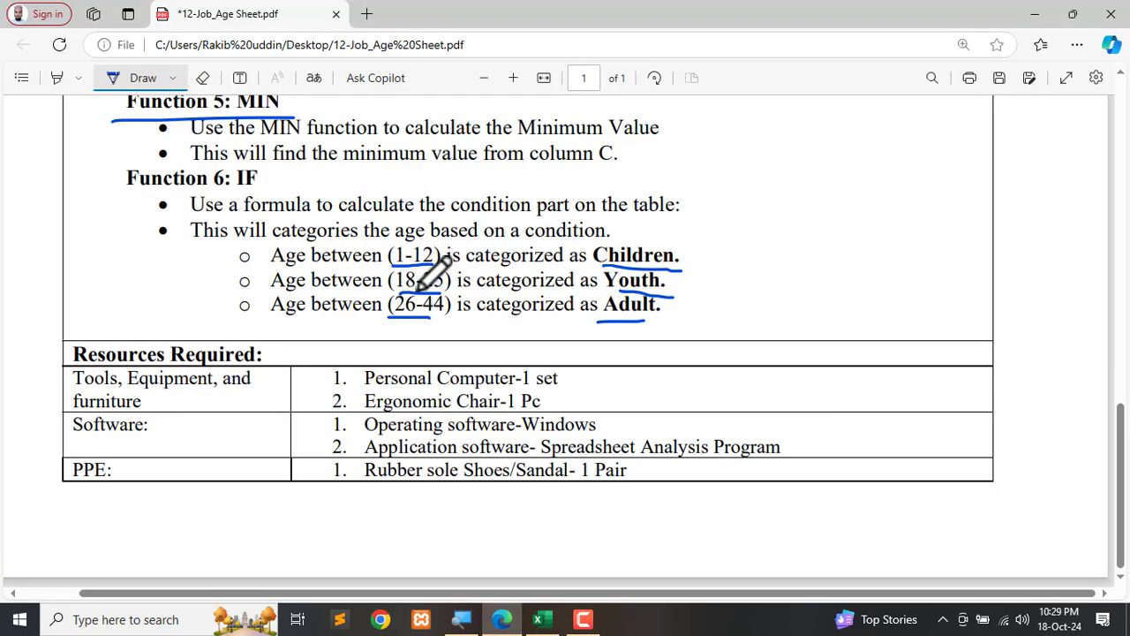
left_click(1035, 20)
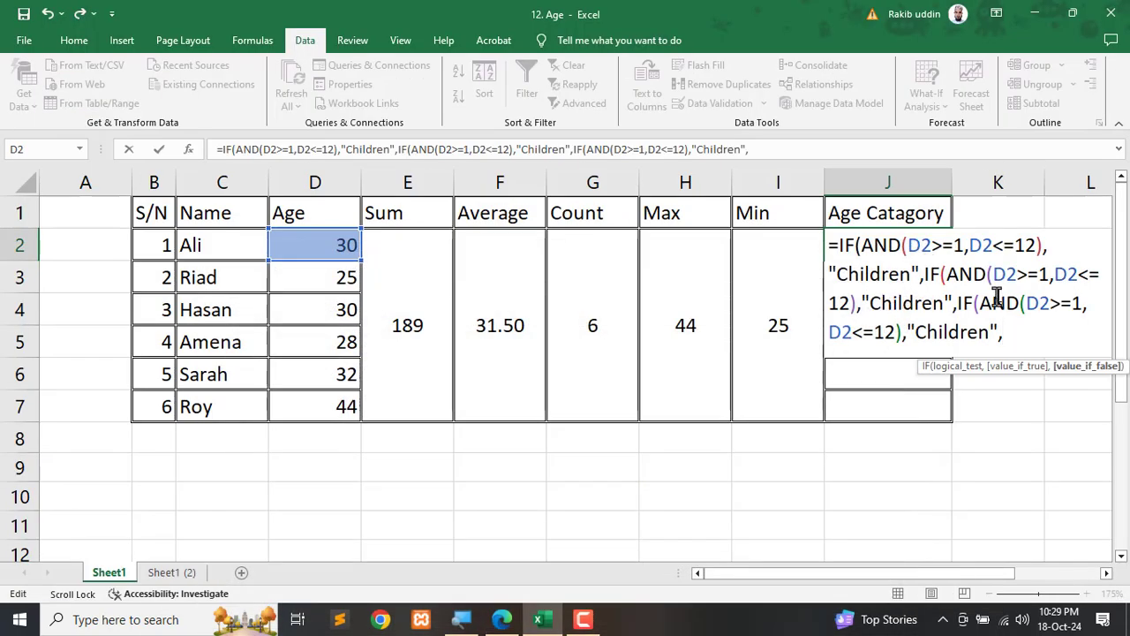
- Make the second clause test D2>=18 and D2<=25 returning "Youth", and underline 26-44 in the PDF
left_click(1044, 276)
type("8")
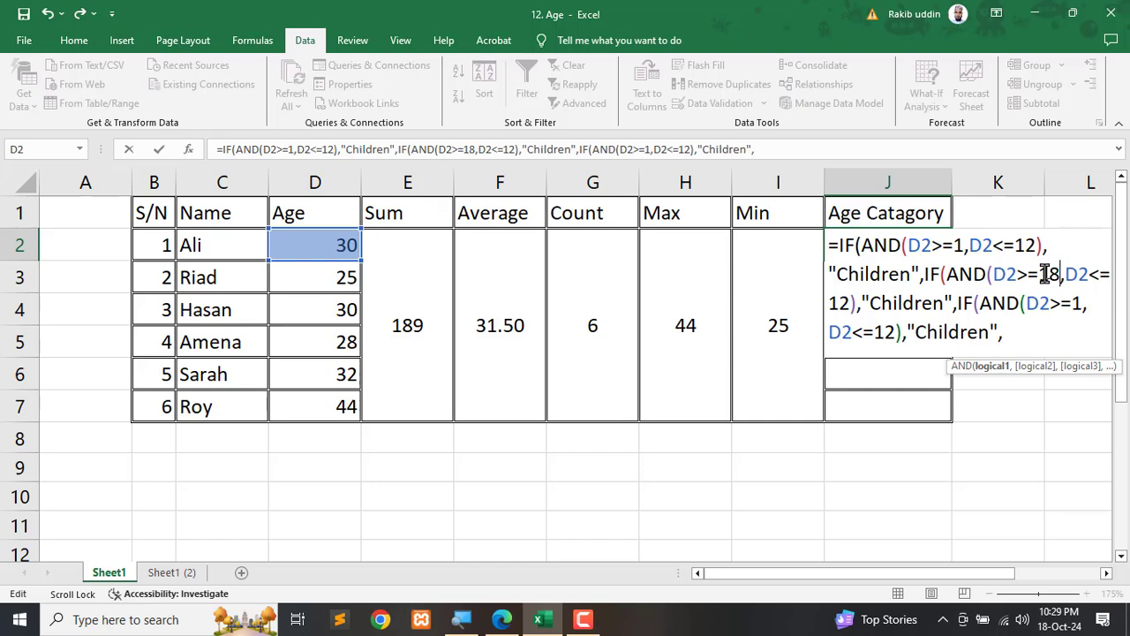
left_click_drag(849, 304, 830, 303)
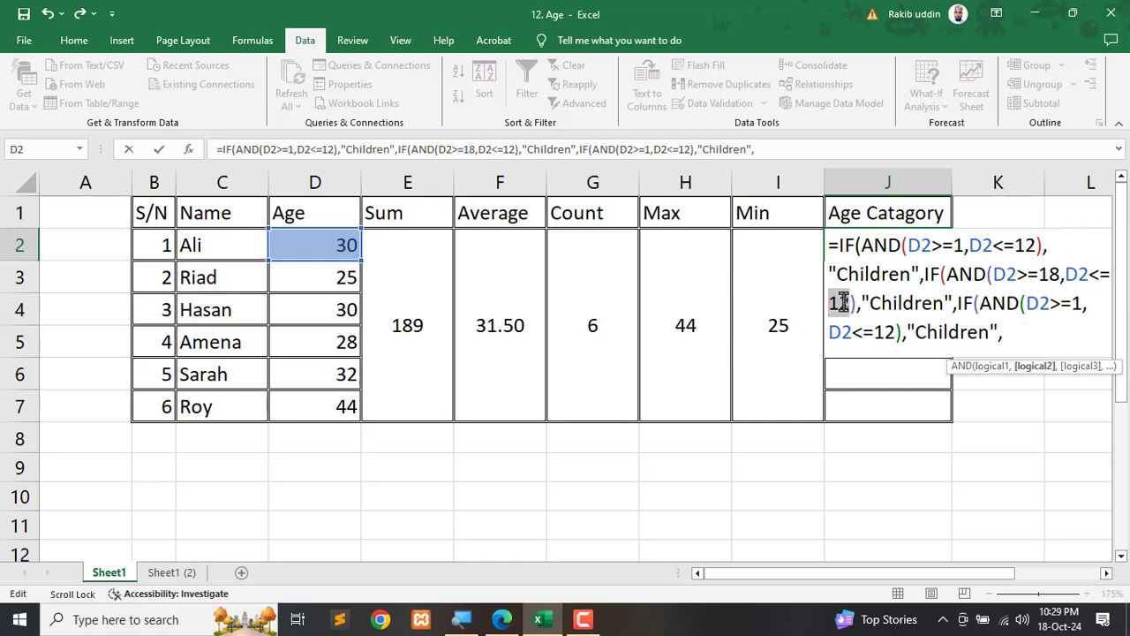
type("25")
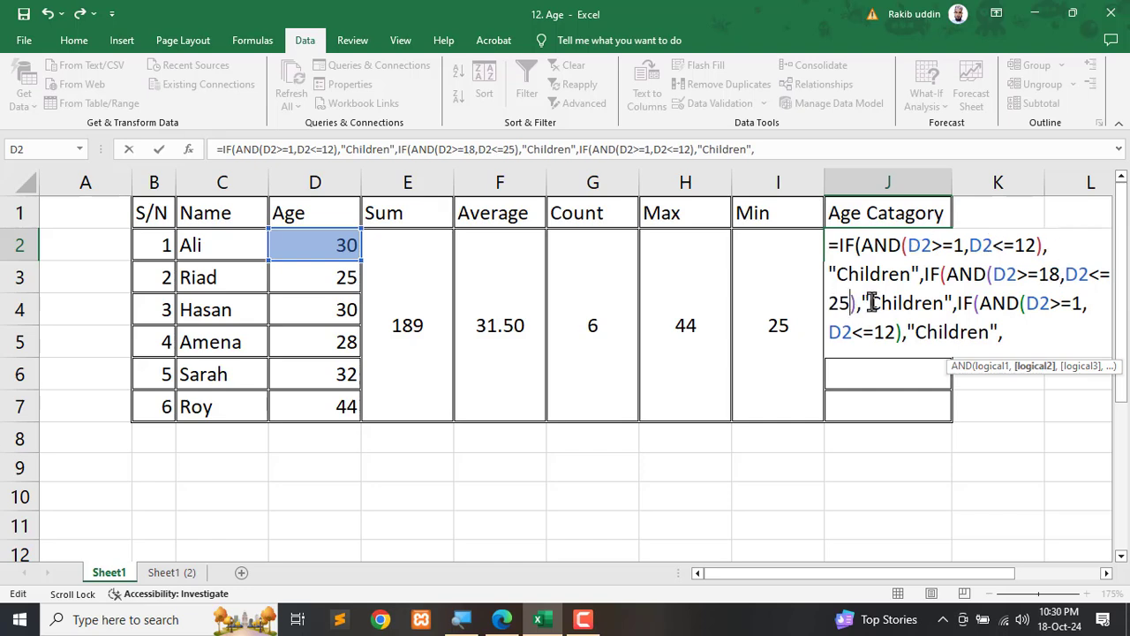
left_click_drag(870, 303, 943, 305)
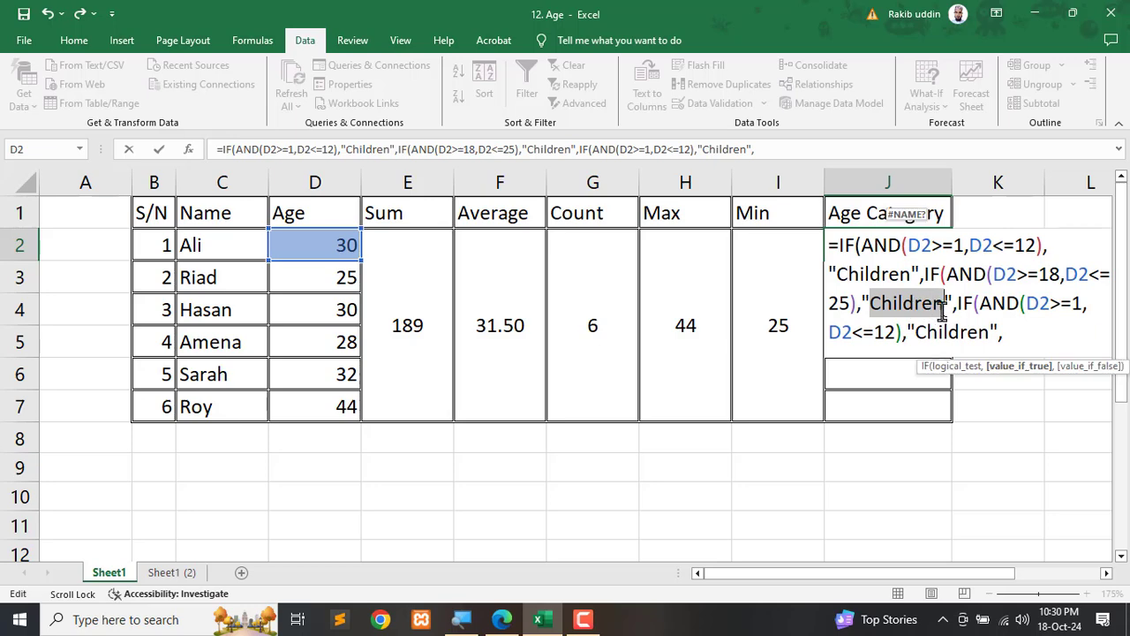
type("Youth")
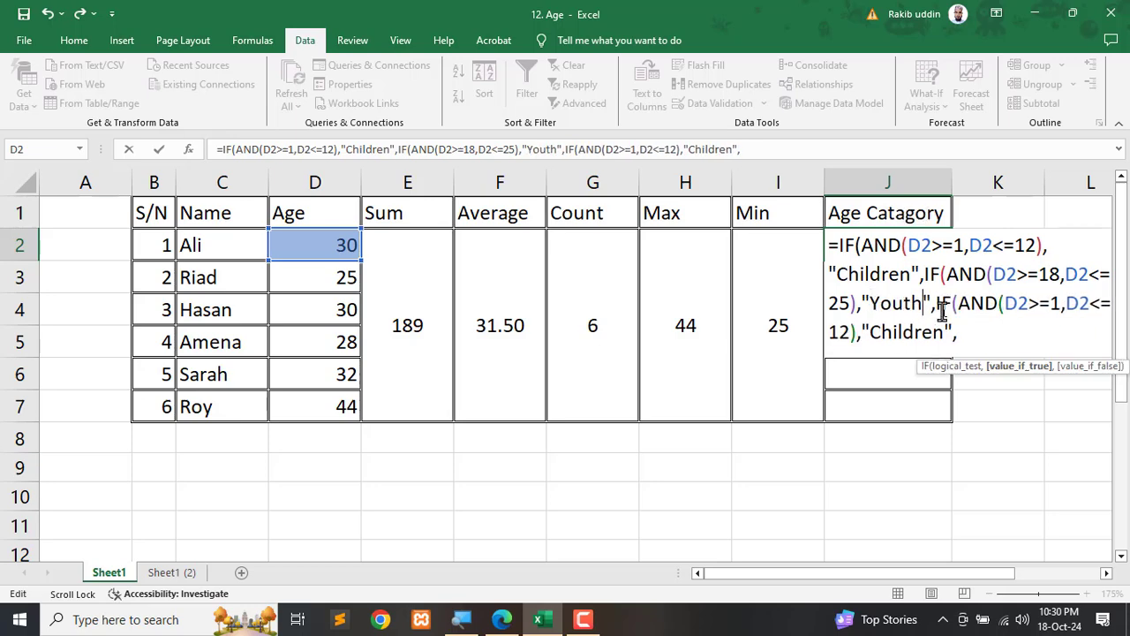
left_click_drag(934, 573, 959, 573)
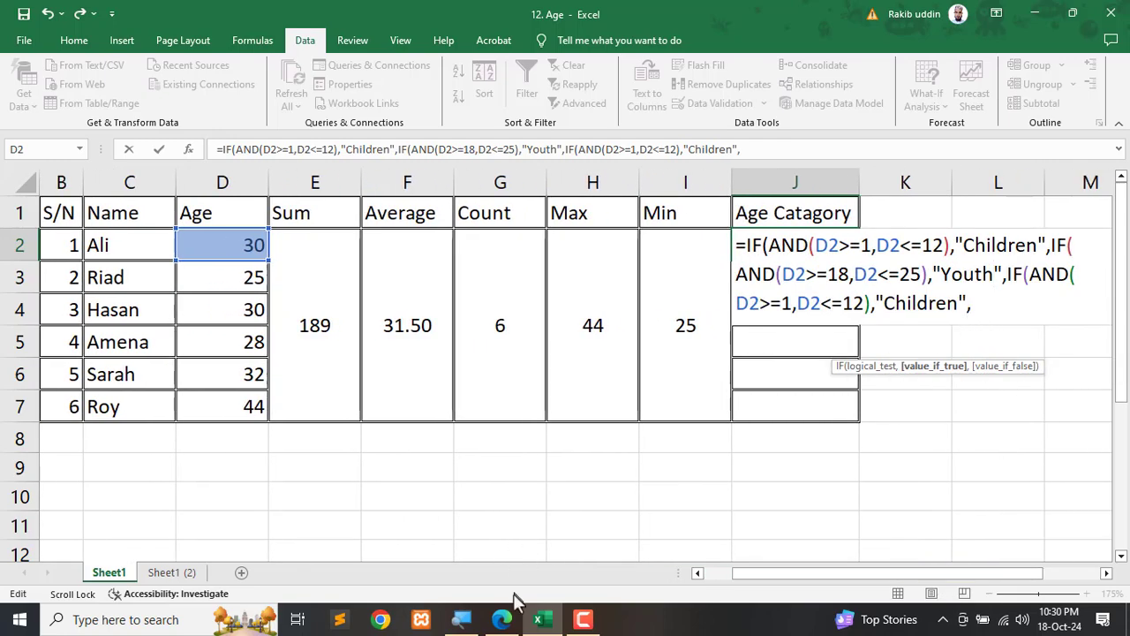
left_click(498, 623)
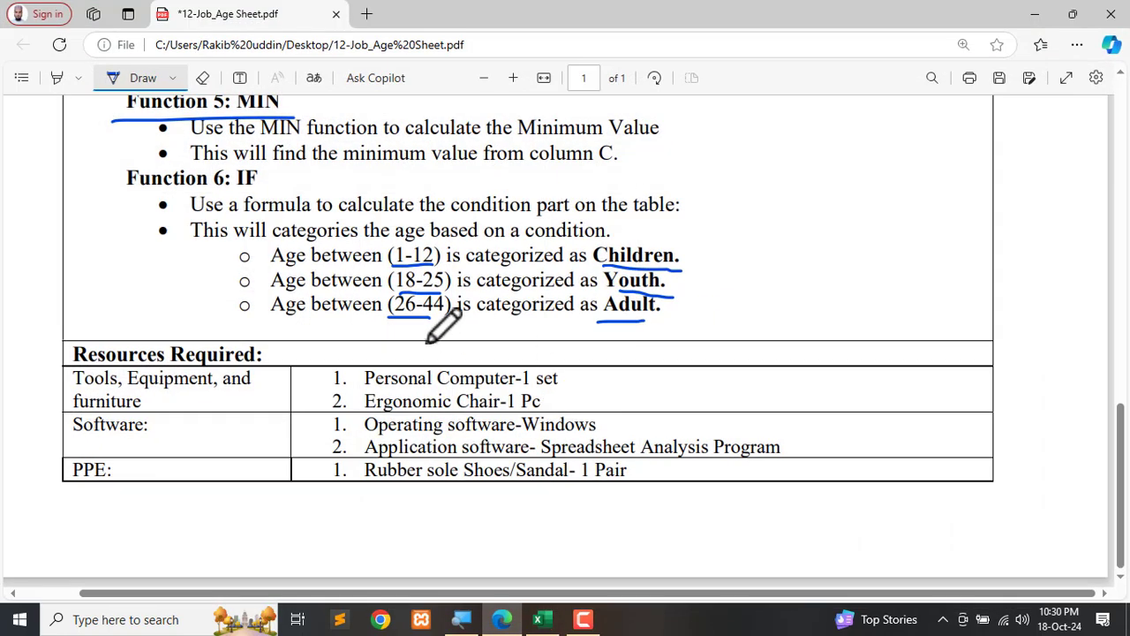
left_click_drag(394, 320, 451, 322)
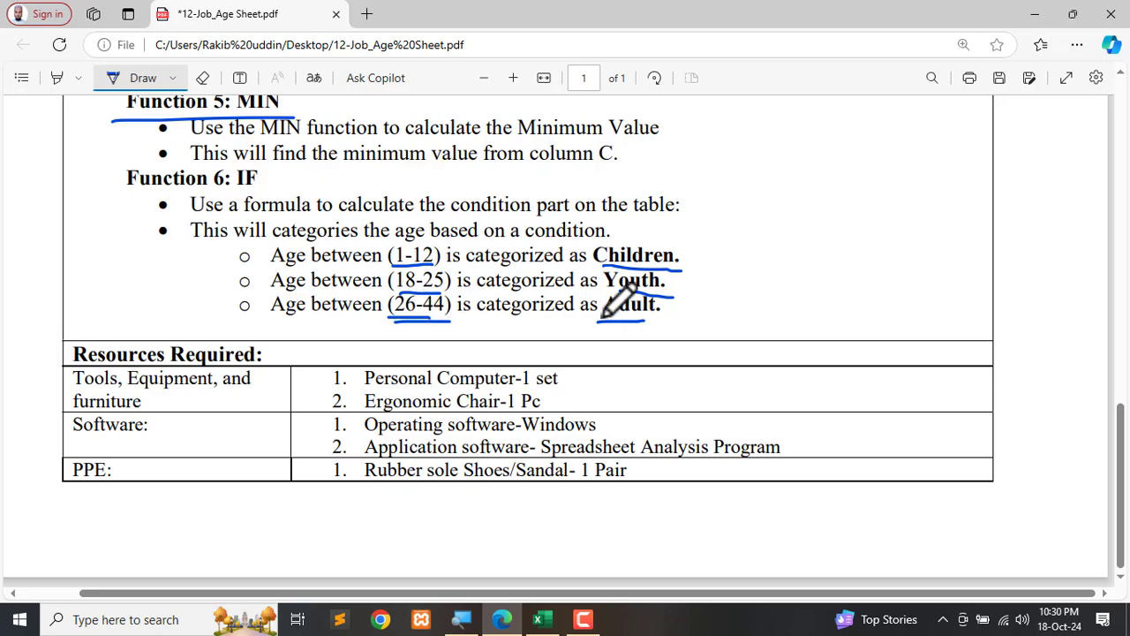
- Change J2's third clause to D2>=26 and D2<=44 returning "Adult" with a blank default
left_click(1035, 13)
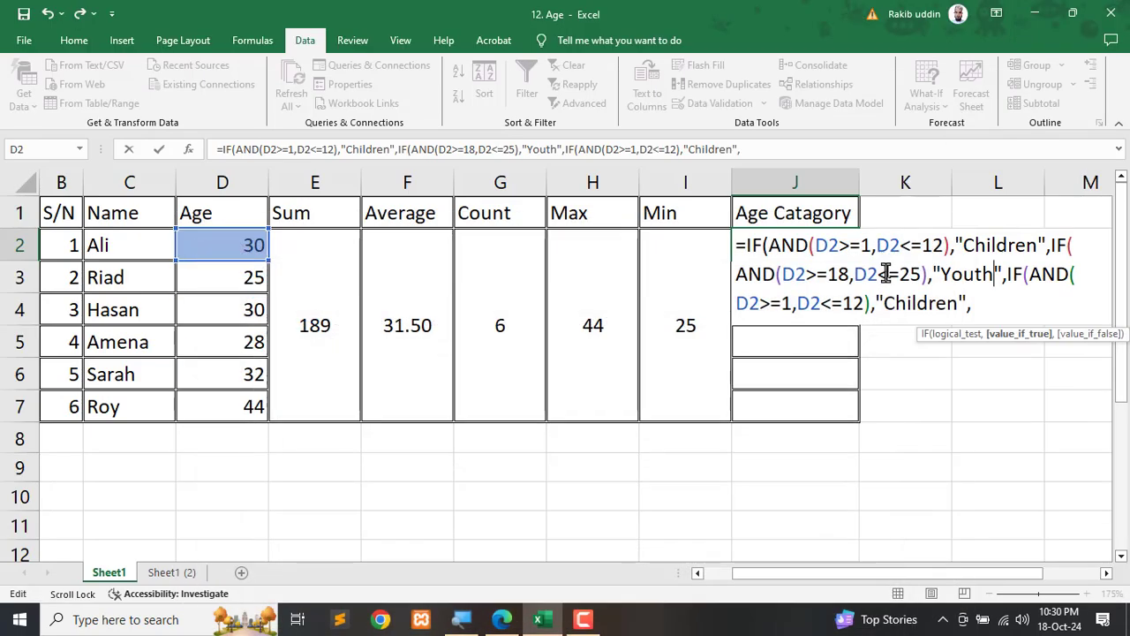
double_click(784, 303)
type("26")
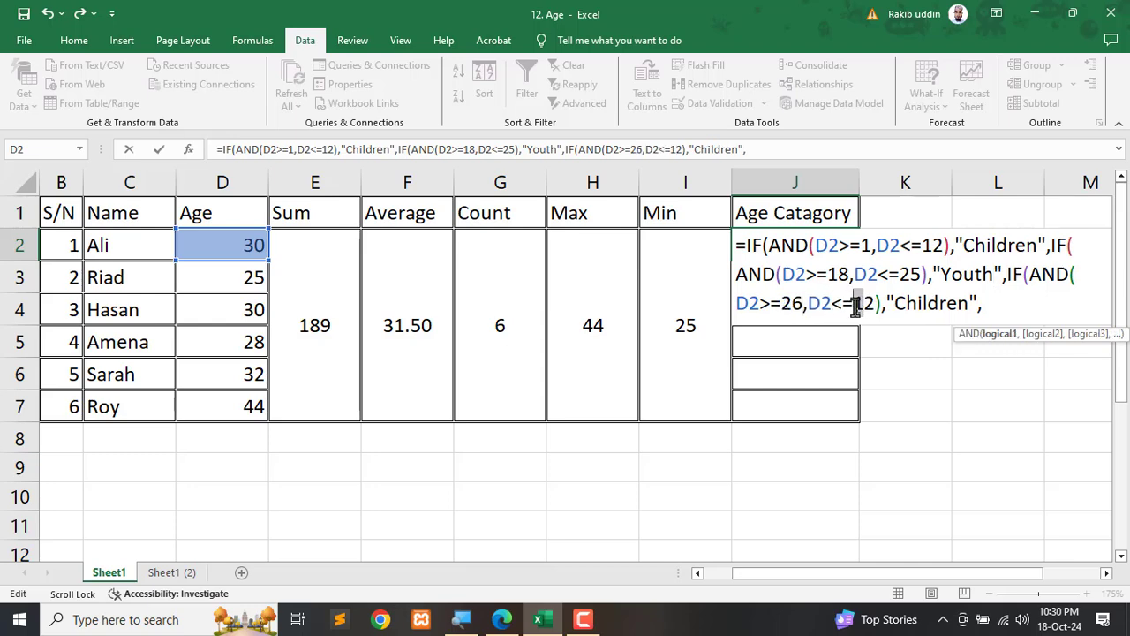
double_click(855, 303)
key("BackSpace")
type("44")
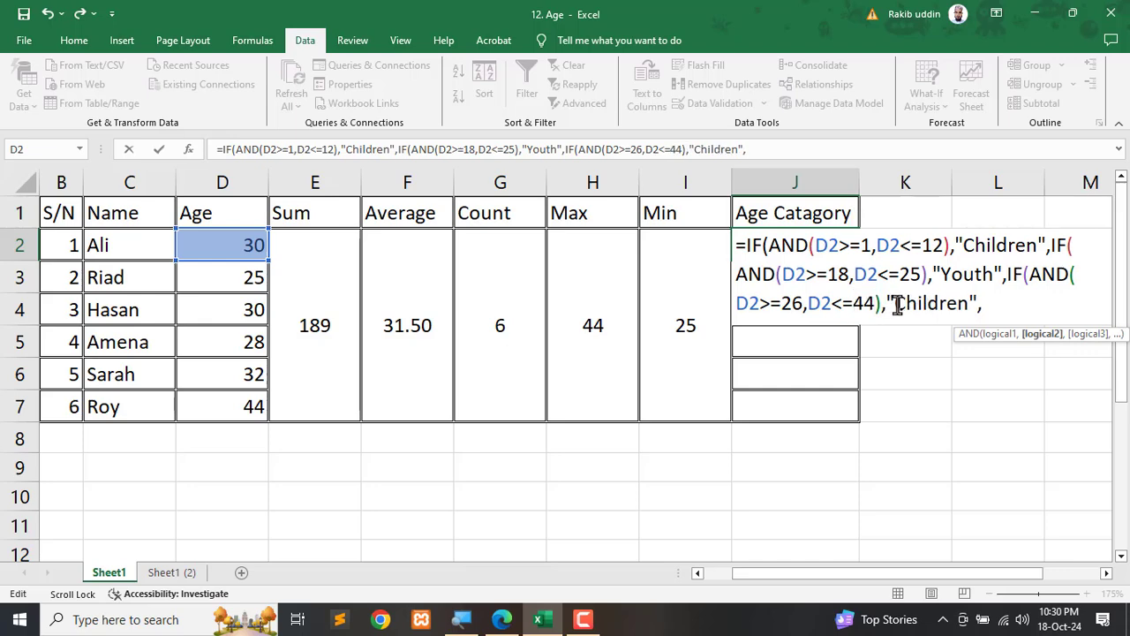
left_click_drag(894, 303, 969, 303)
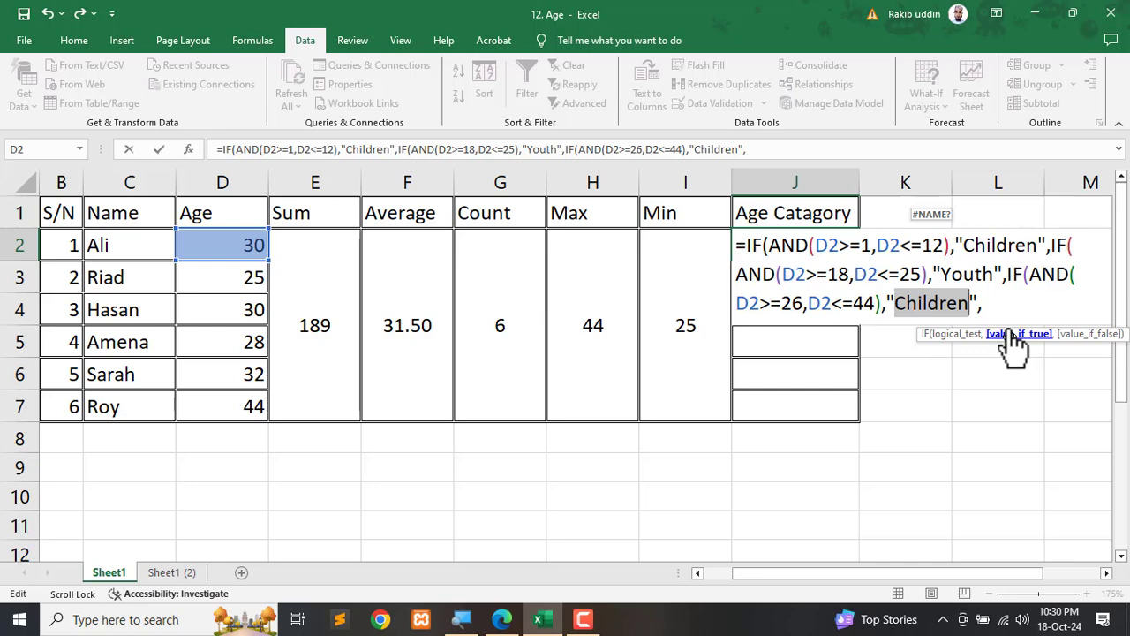
type("Adult")
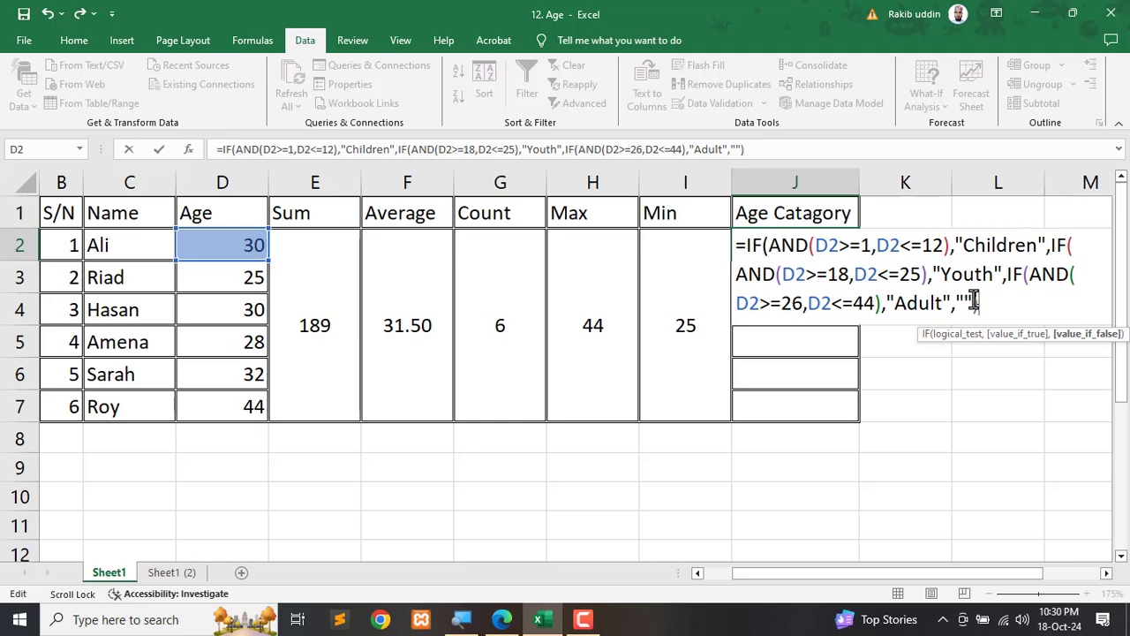
- Enter the formula with the bracket correction and fill it down from J2 to J7
key("Return")
key("Return")
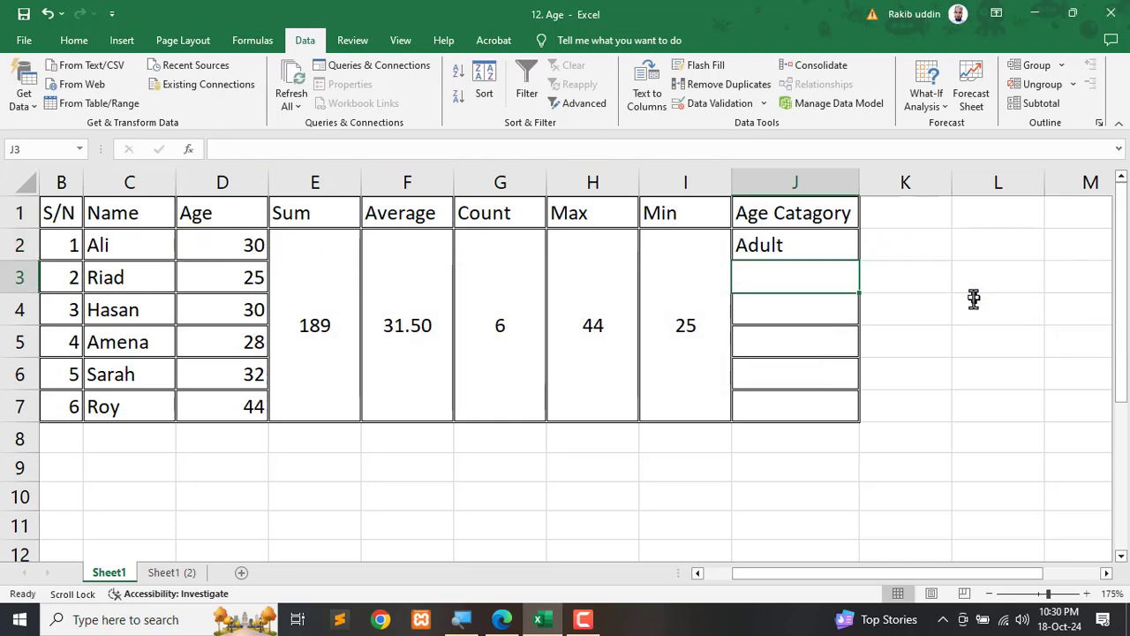
left_click(816, 255)
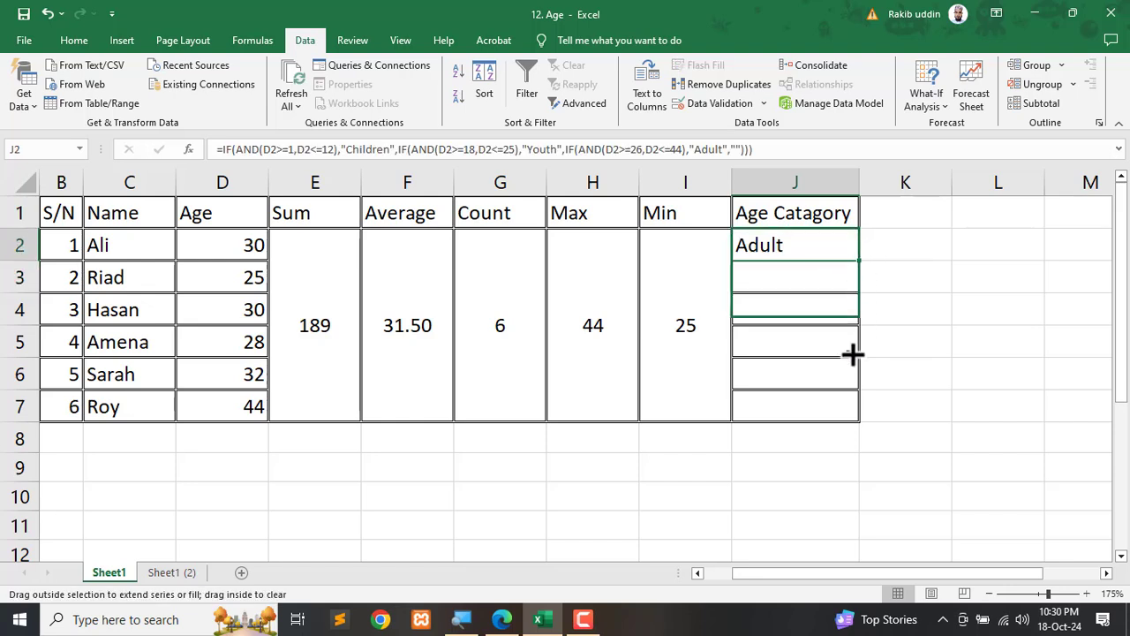
left_click_drag(861, 262, 848, 408)
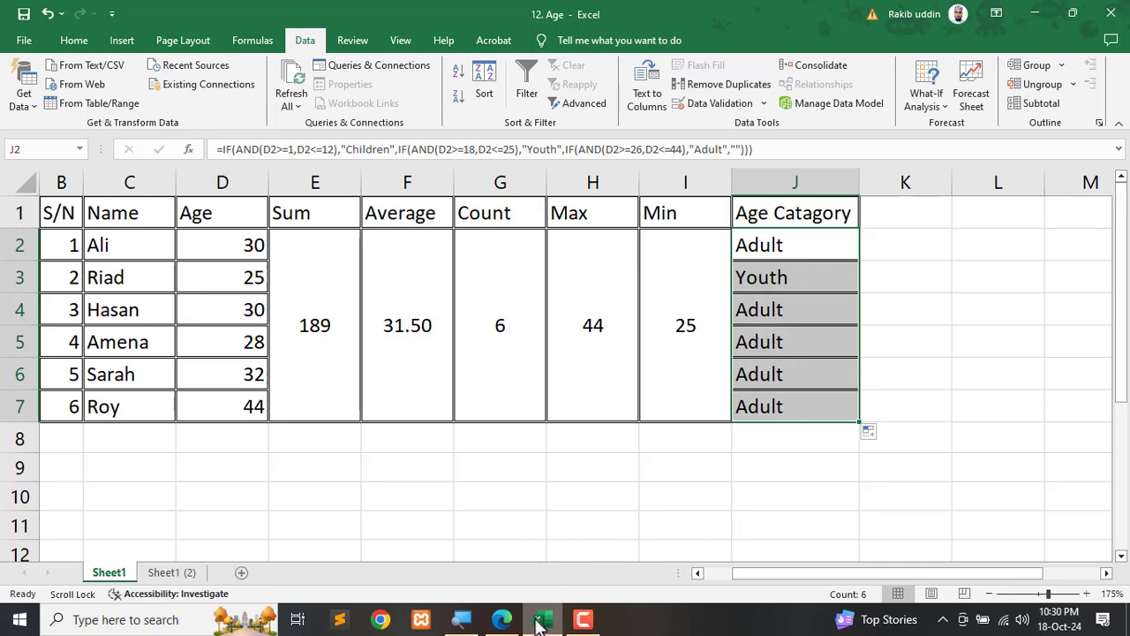
- In the PDF instructions, erase the stray ink mark and circle item b) with the pen
left_click(501, 619)
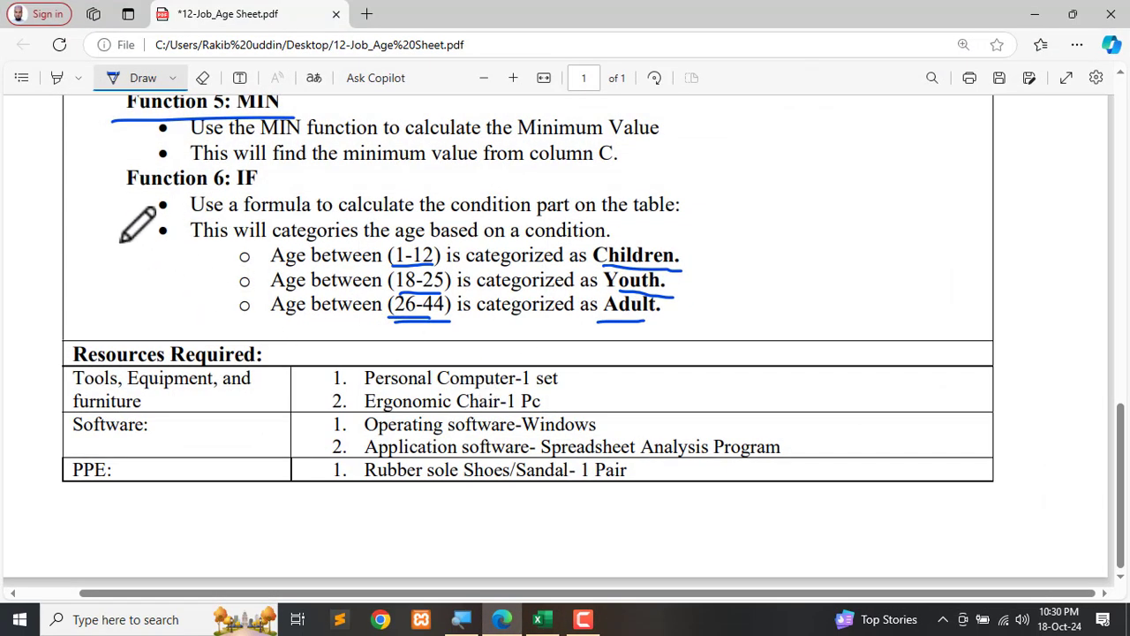
left_click_drag(73, 217, 113, 241)
scroll(269, 292, "up", 5)
scroll(282, 278, "up", 4)
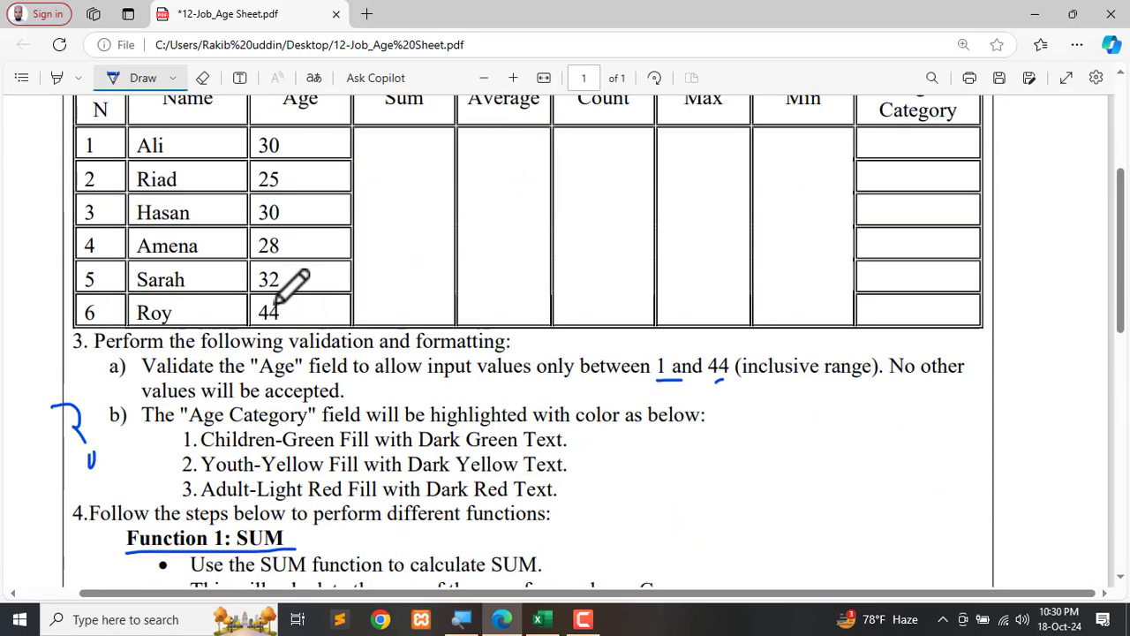
scroll(295, 287, "down", 1)
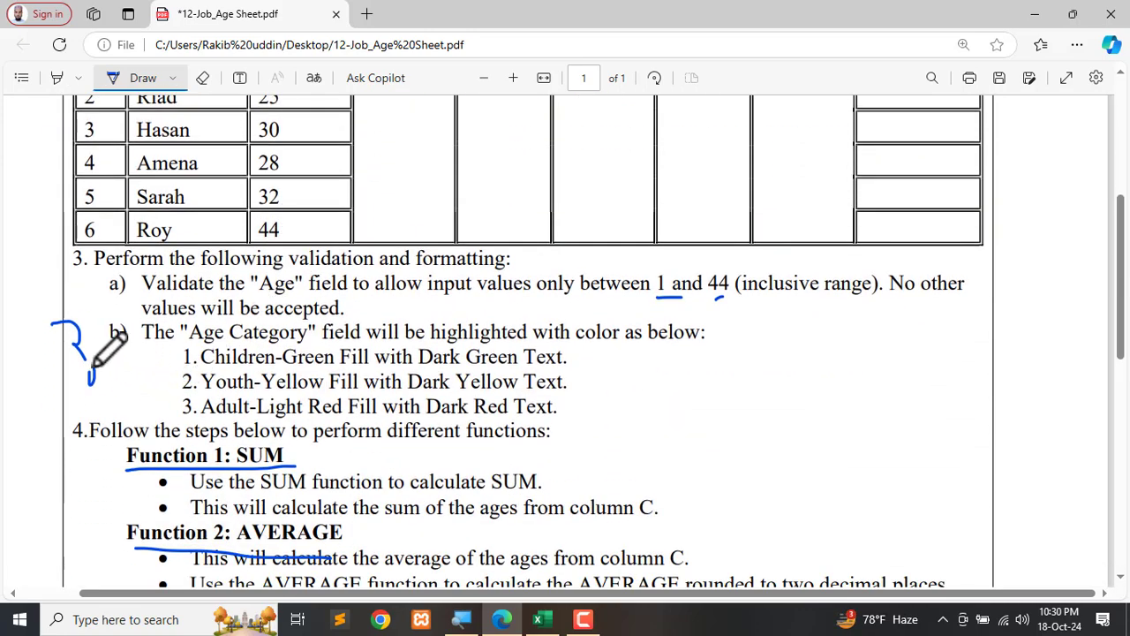
left_click(202, 78)
left_click_drag(75, 335, 85, 373)
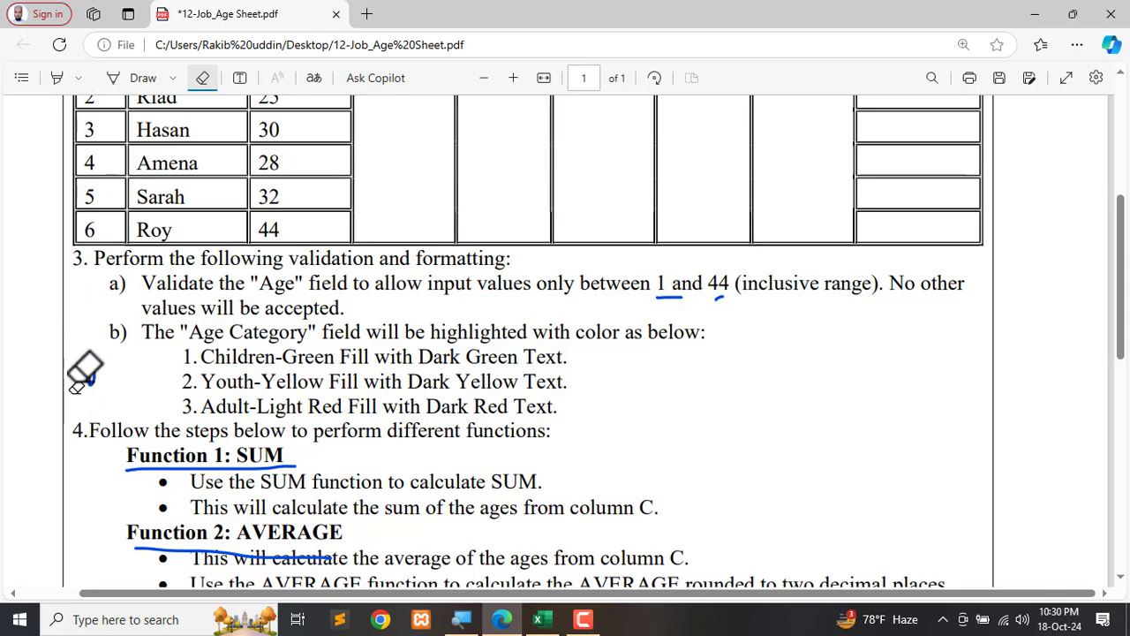
left_click(143, 78)
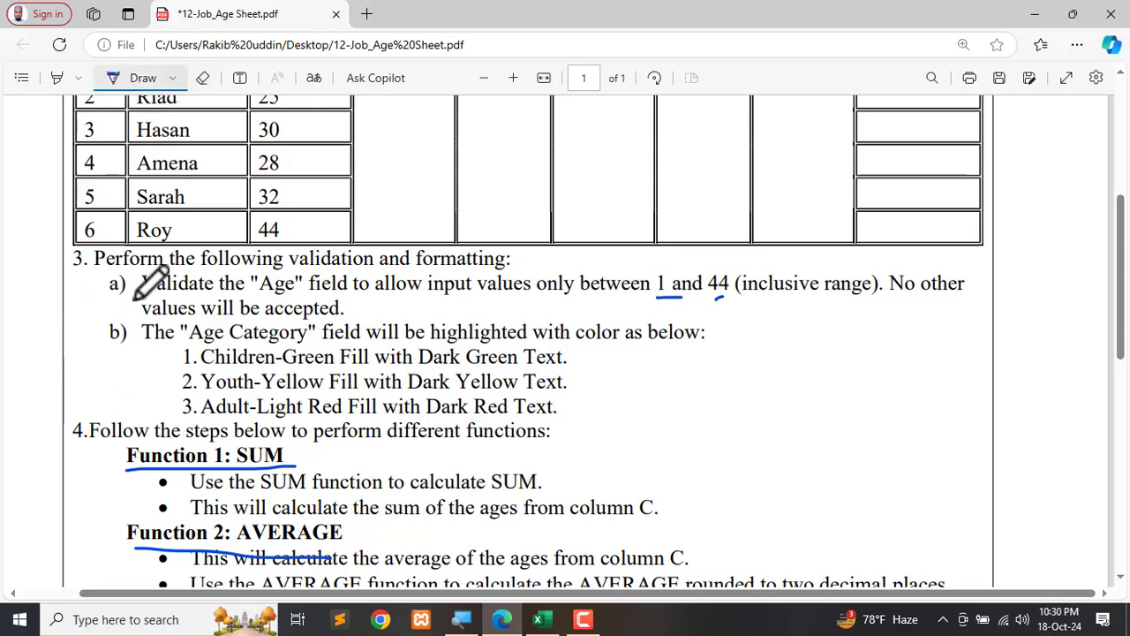
mouse_move(132, 310)
left_mouse_down()
mouse_move(106, 316)
mouse_move(122, 311)
left_mouse_up()
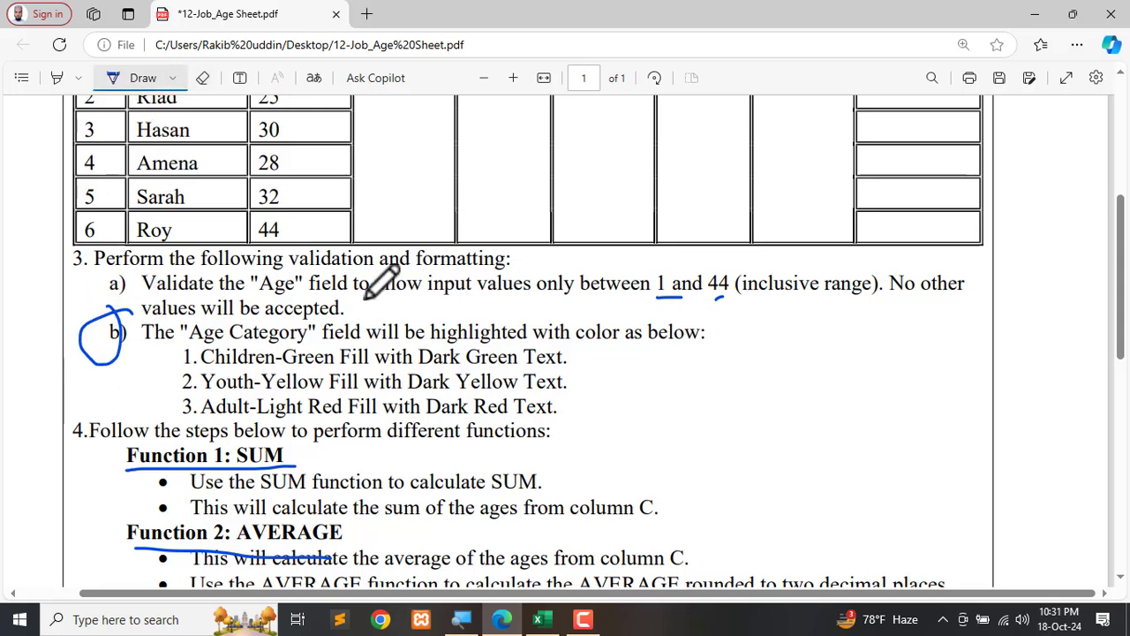
- Underline the Children, Youth and Adult colour rules, then bring Excel back to the front
scroll(364, 301, "down", 1)
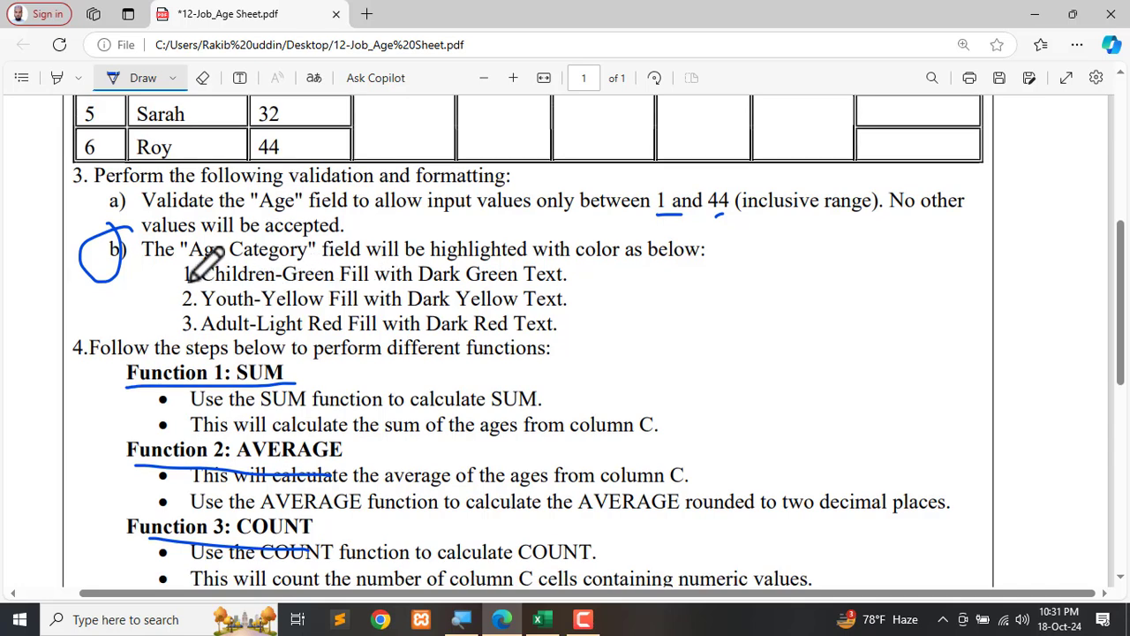
left_click_drag(187, 282, 578, 283)
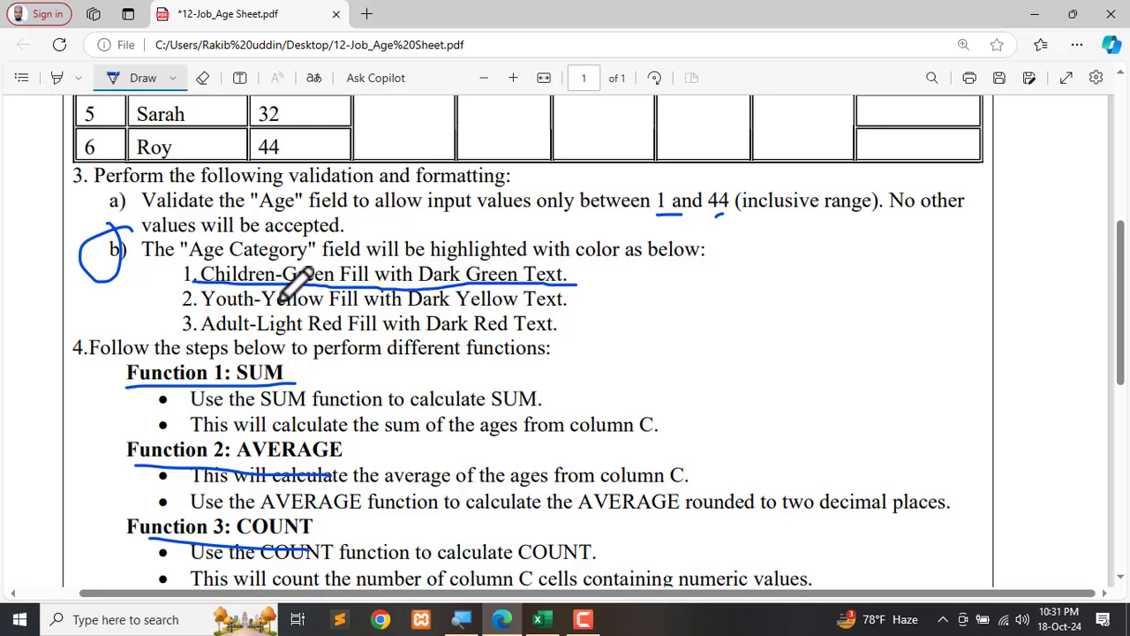
left_click_drag(203, 309, 569, 305)
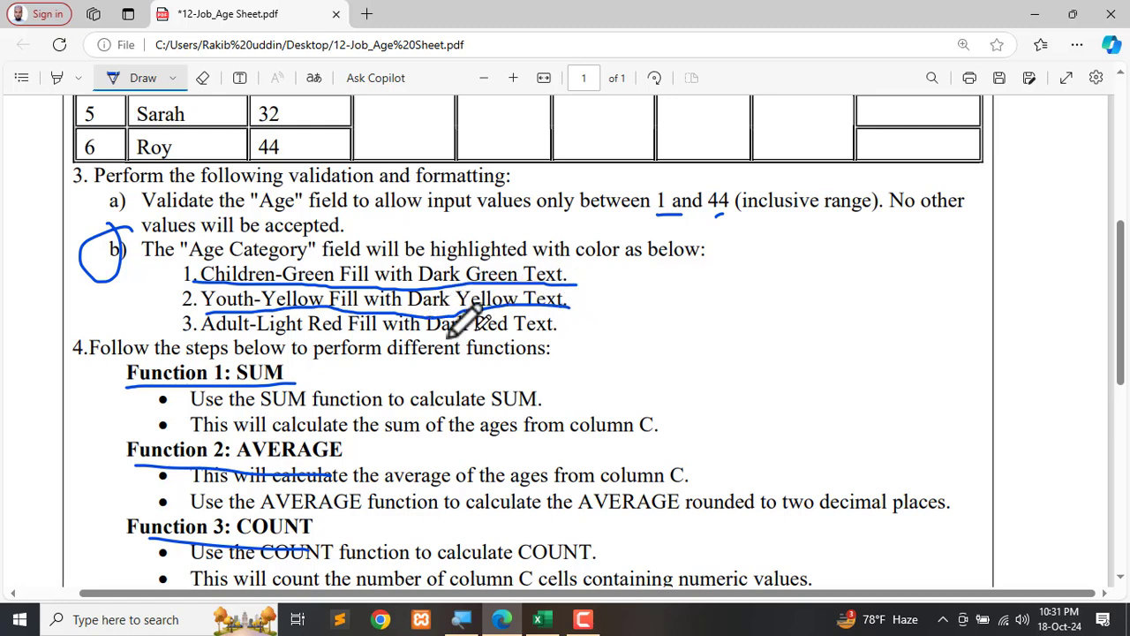
left_click_drag(194, 335, 250, 333)
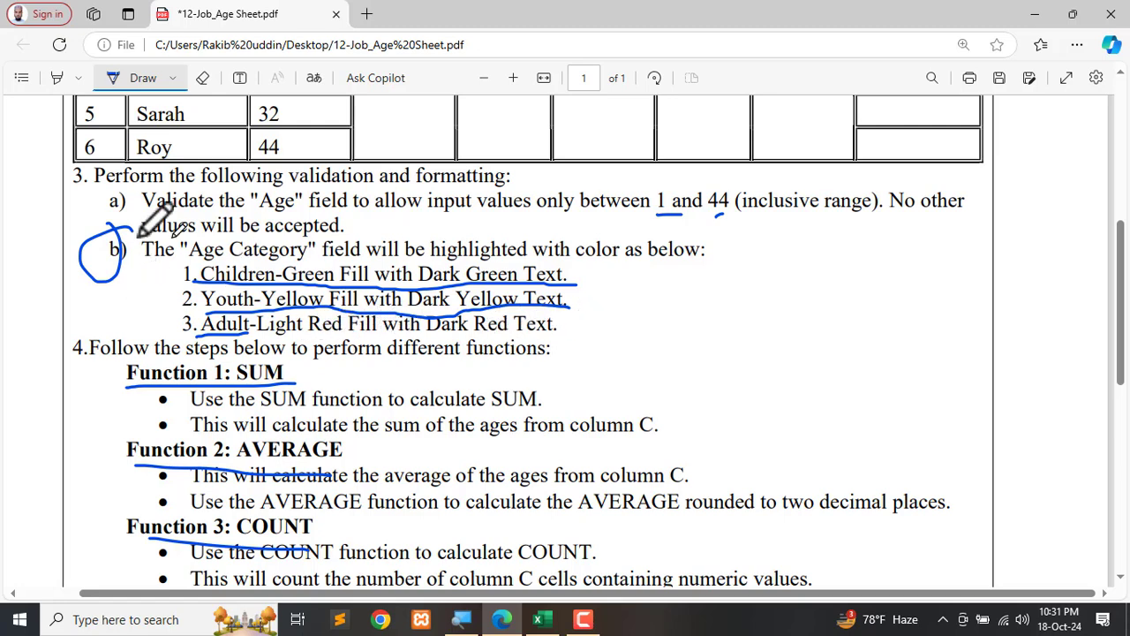
left_click(544, 621)
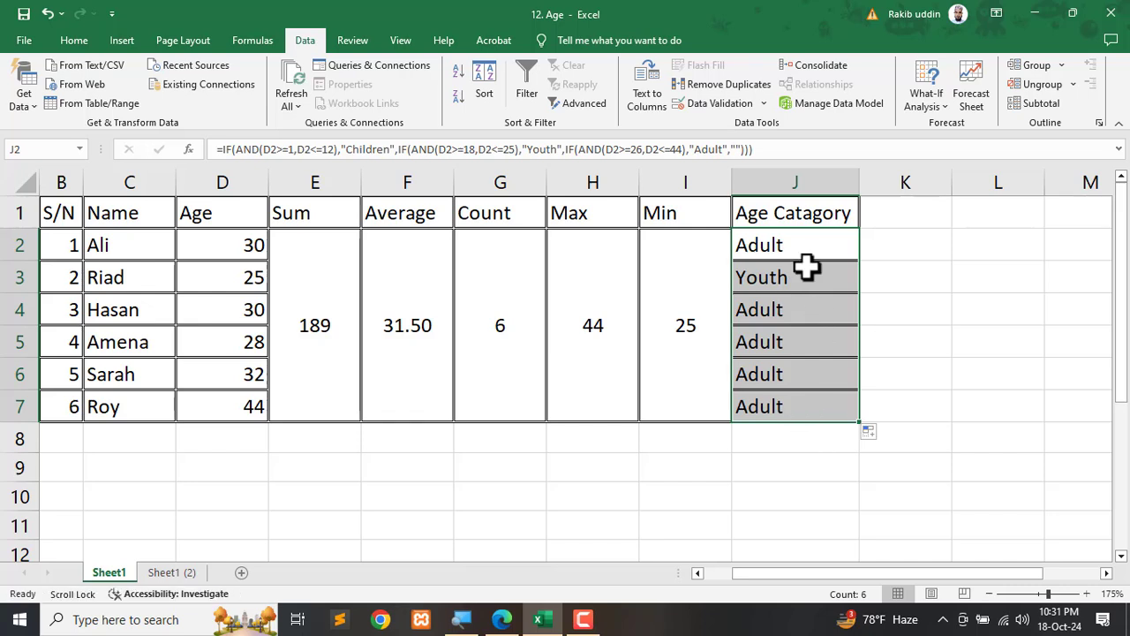
- Add an Equal To rule on J2:J7 giving Children cells green fill with dark green text
left_click(790, 460)
left_click_drag(763, 237, 766, 402)
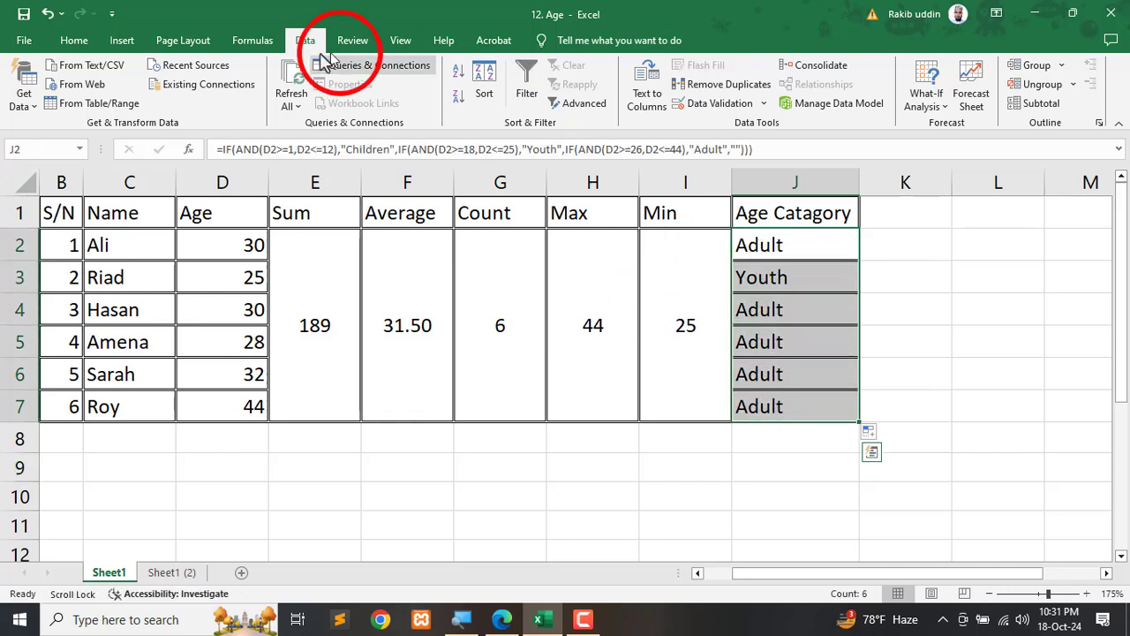
left_click(66, 45)
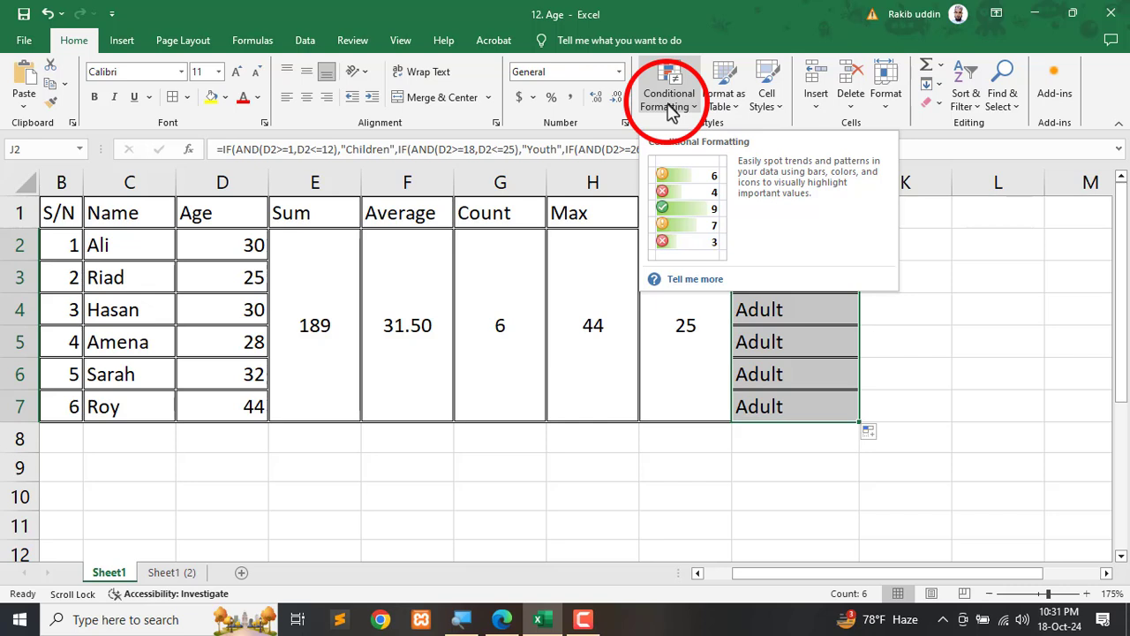
left_click(672, 106)
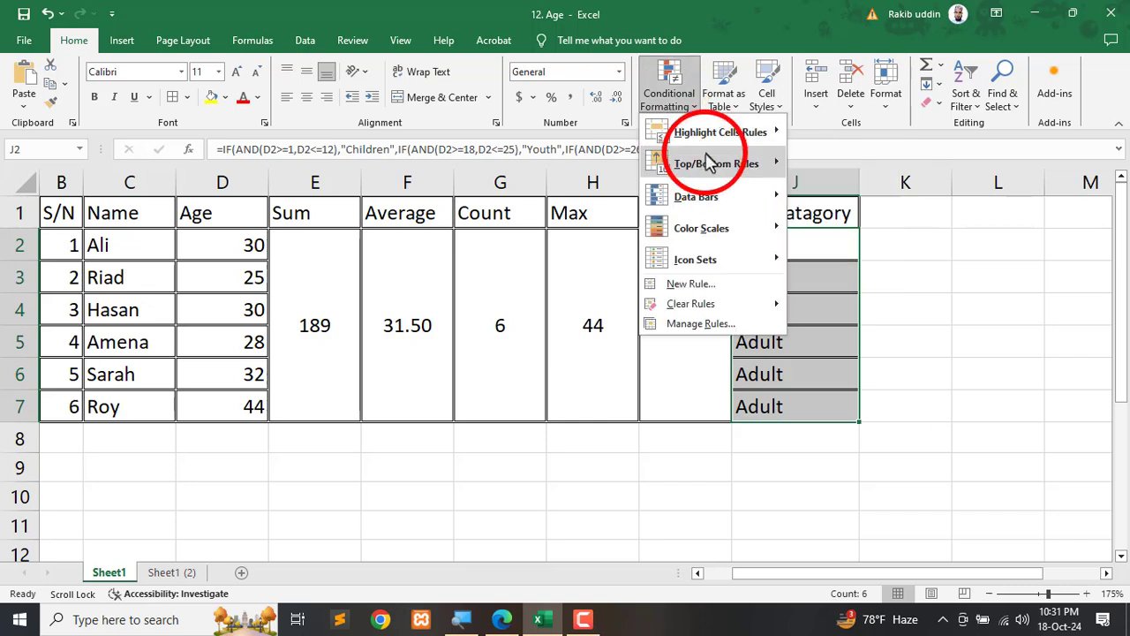
mouse_move(702, 141)
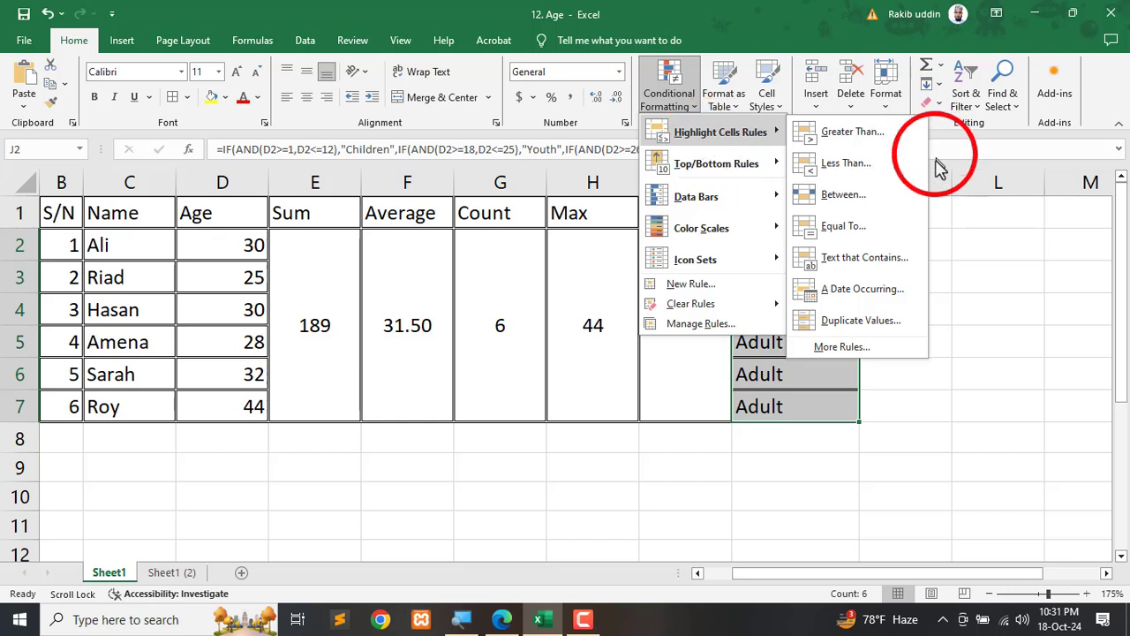
left_click(844, 227)
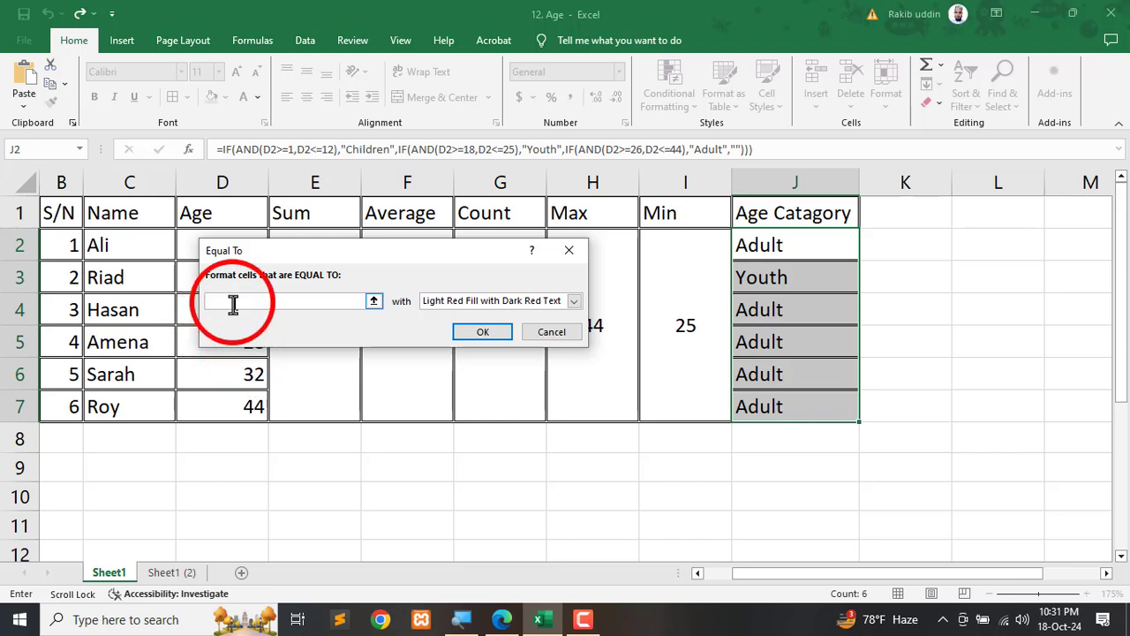
type("C")
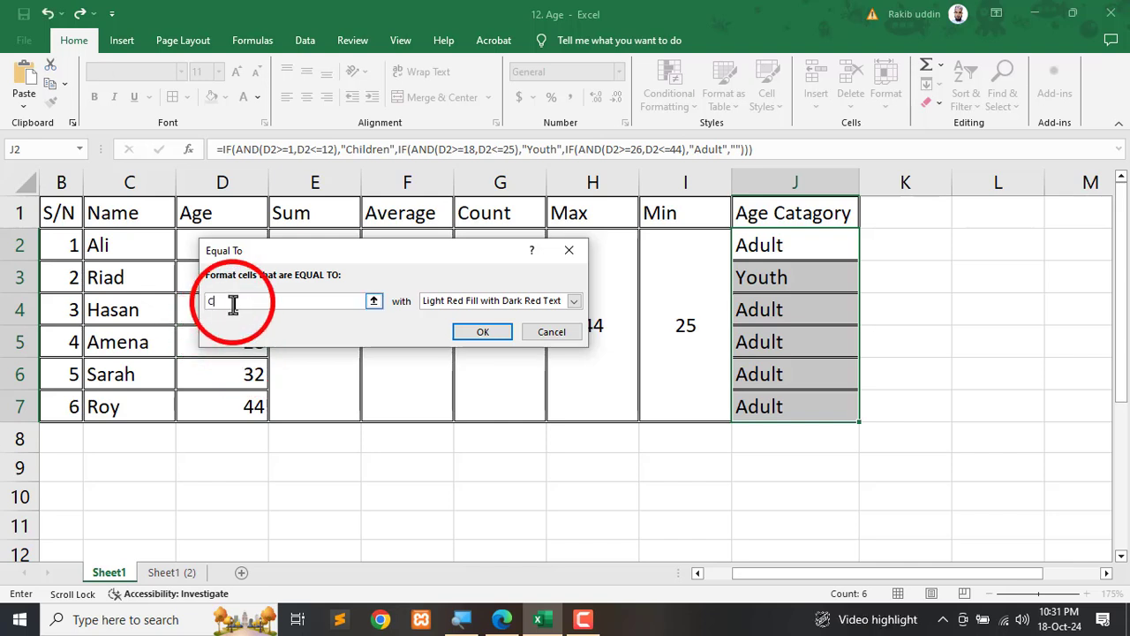
type("hildren")
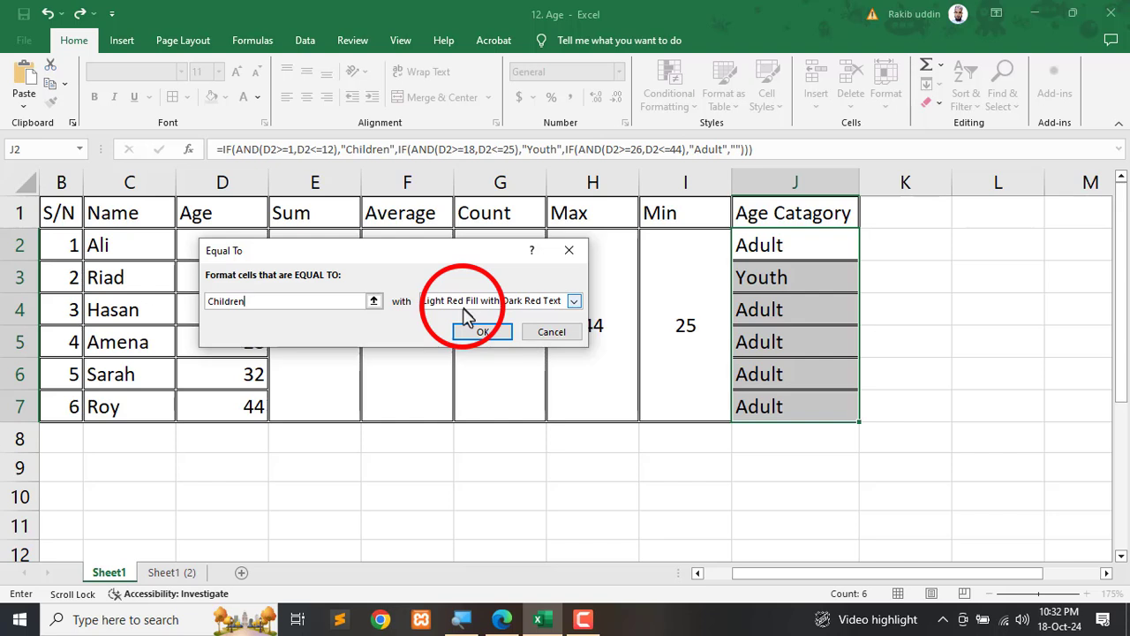
left_click(572, 302)
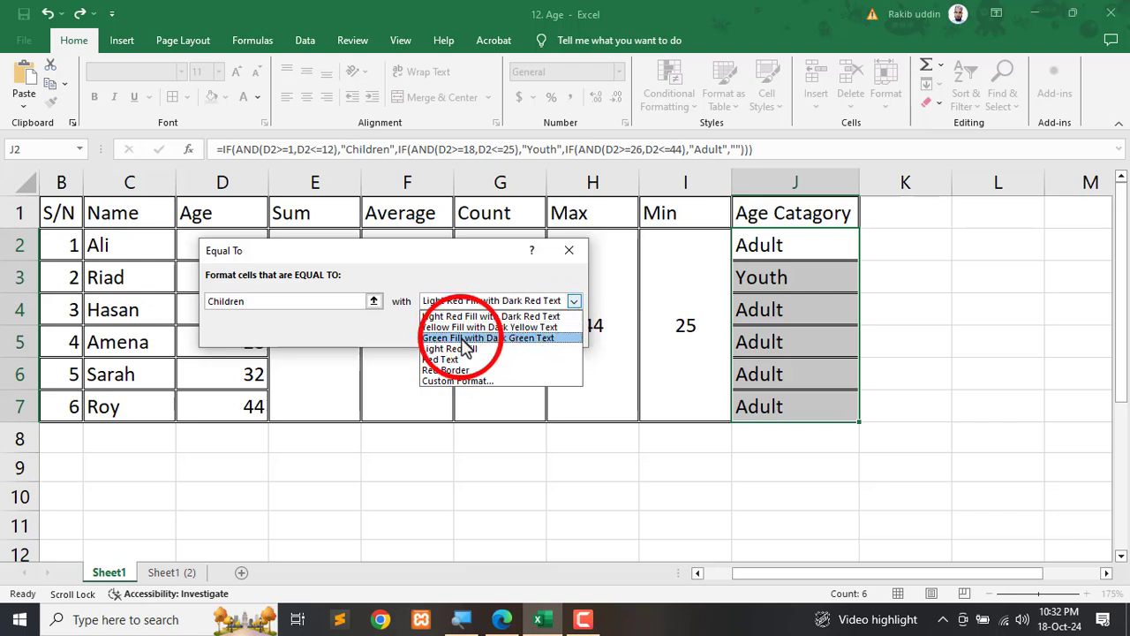
left_click(487, 339)
left_click(480, 329)
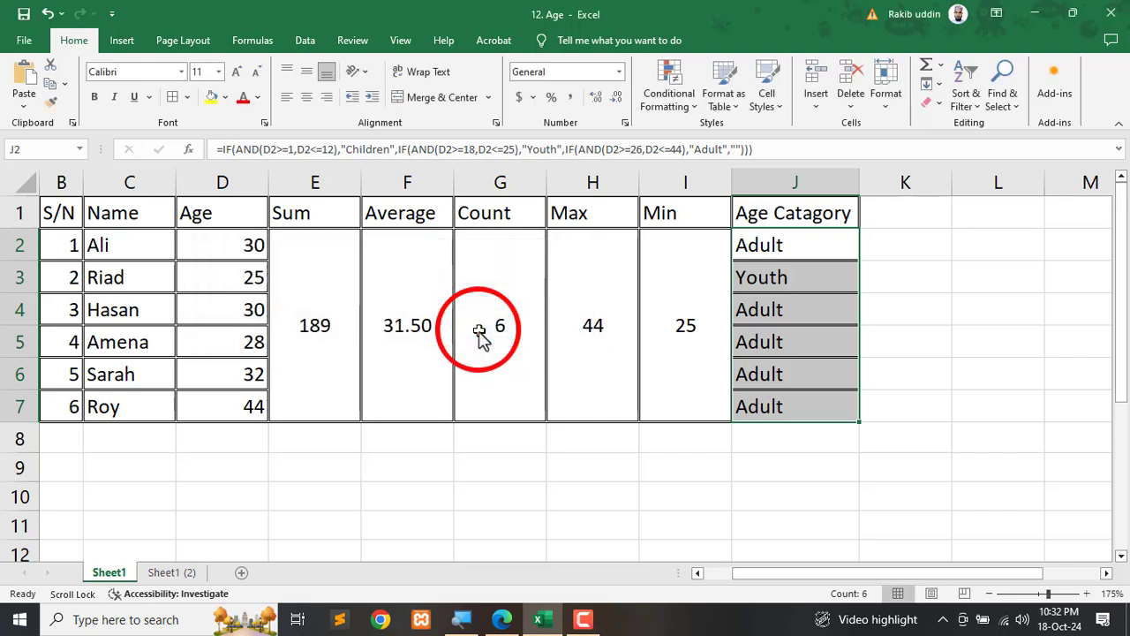
- Add an Equal To rule on J2:J7 giving Youth cells yellow fill with dark yellow text
left_click(671, 104)
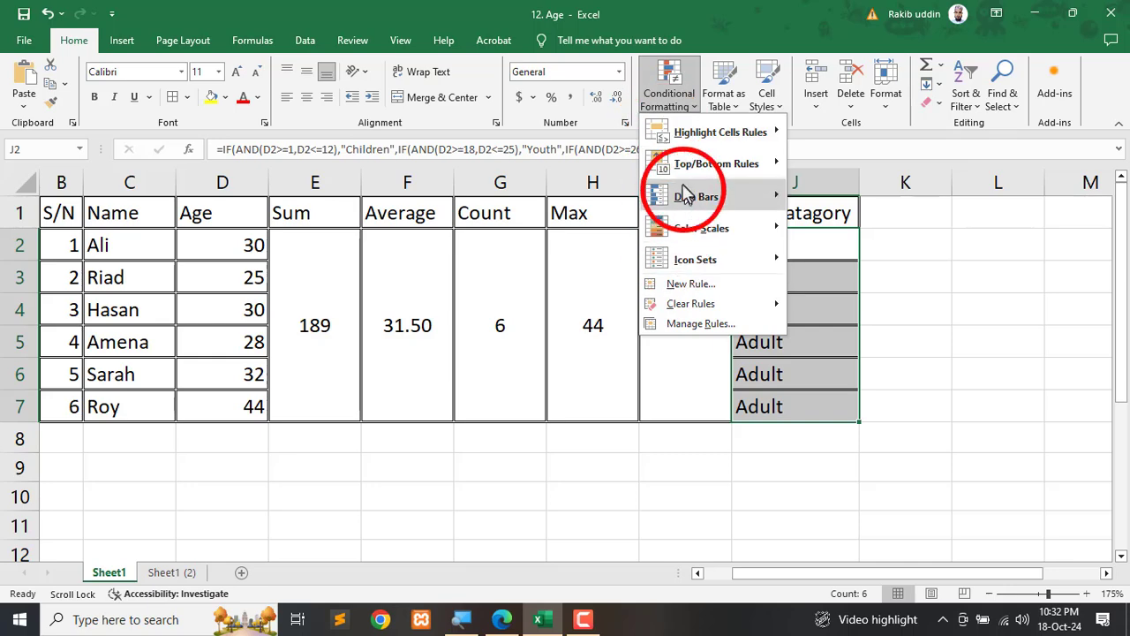
mouse_move(683, 137)
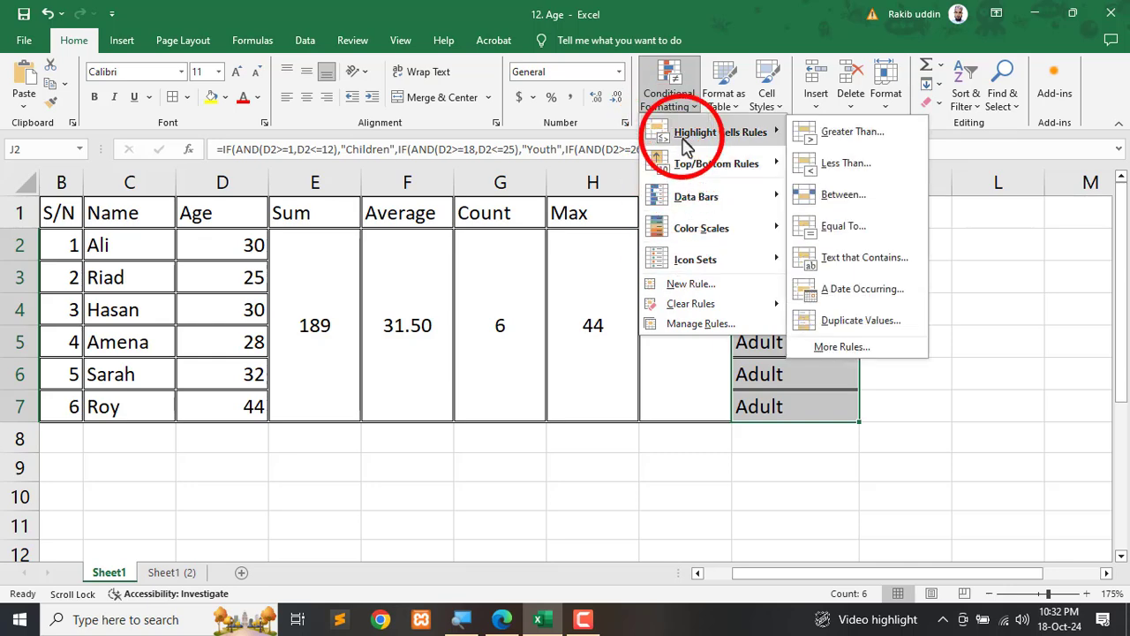
left_click(834, 231)
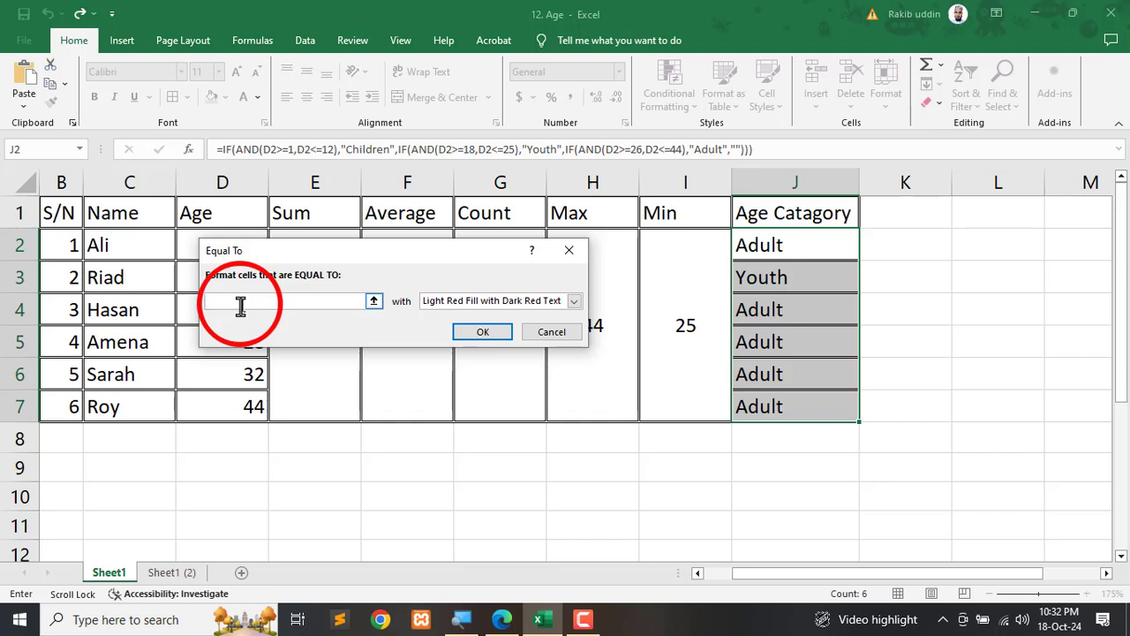
type("Youth")
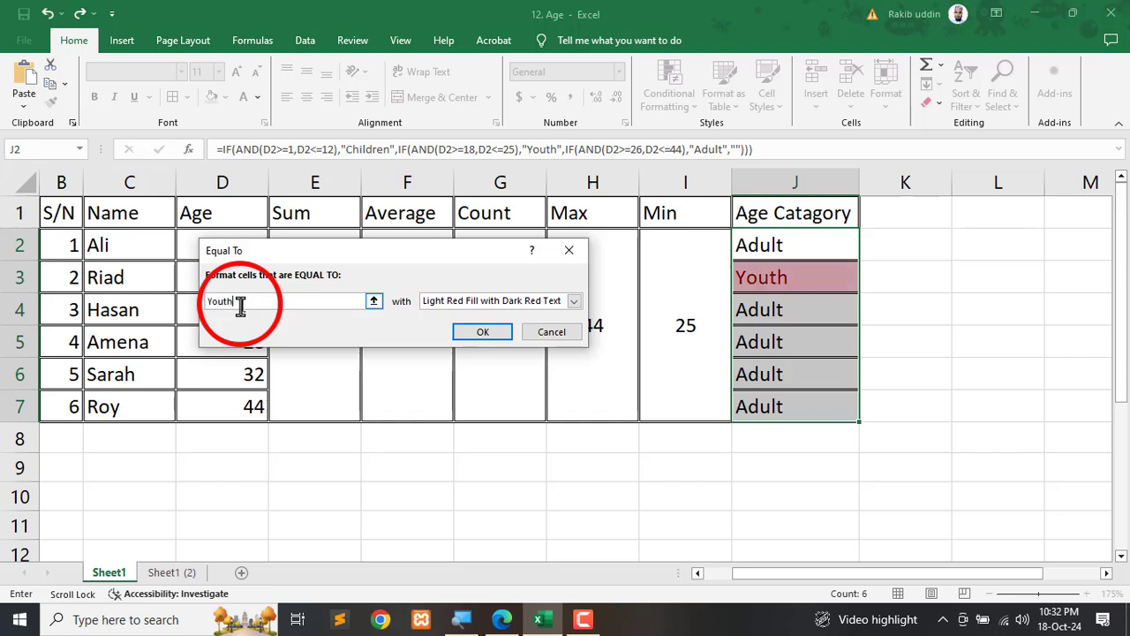
left_click(466, 302)
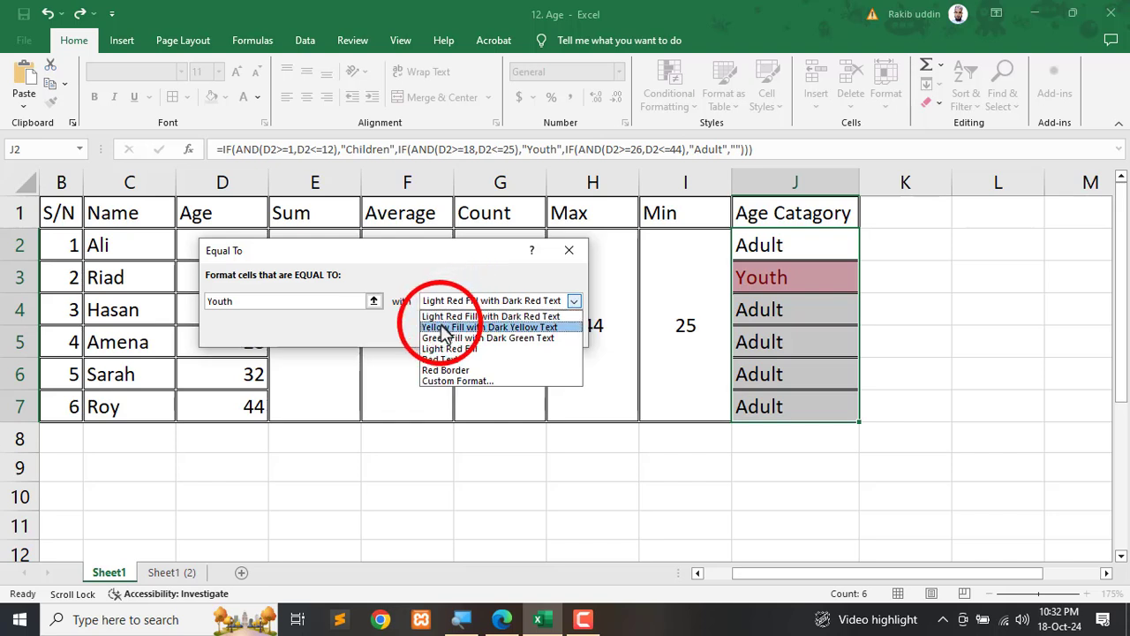
left_click(444, 328)
left_click(474, 336)
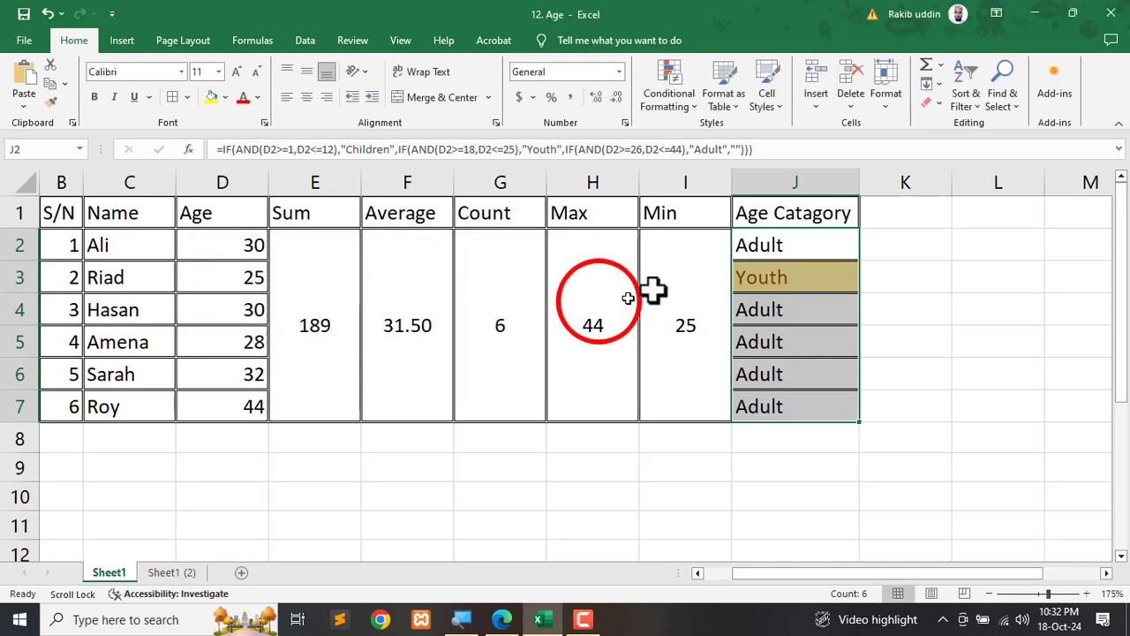
- Add an Equal To rule giving Adult cells light red fill with dark red text
left_click(670, 93)
mouse_move(681, 142)
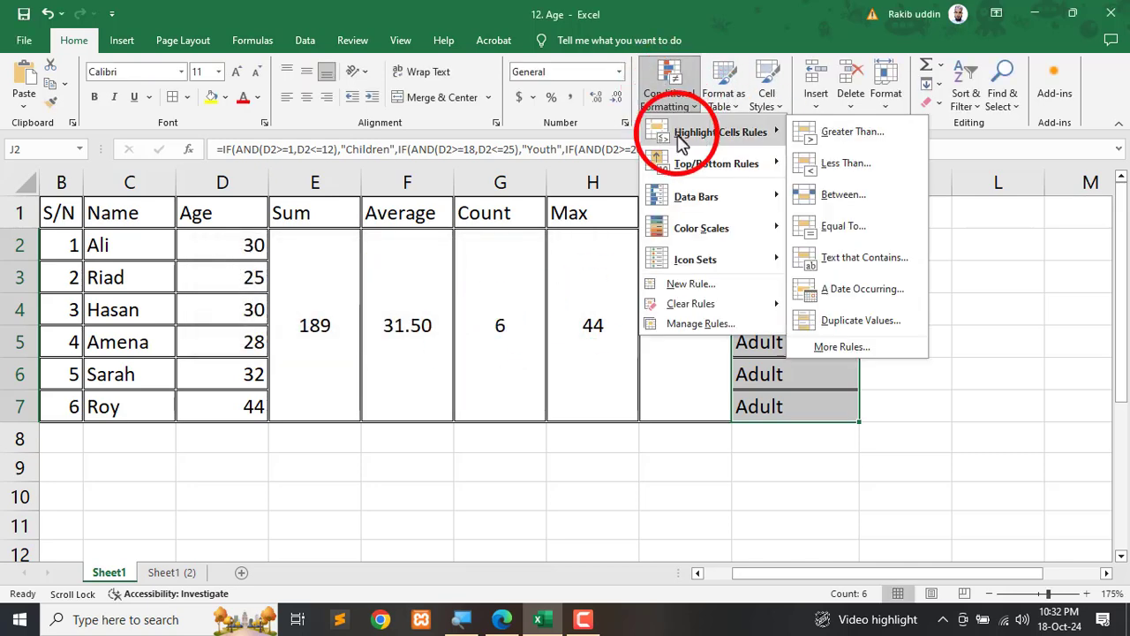
left_click(848, 226)
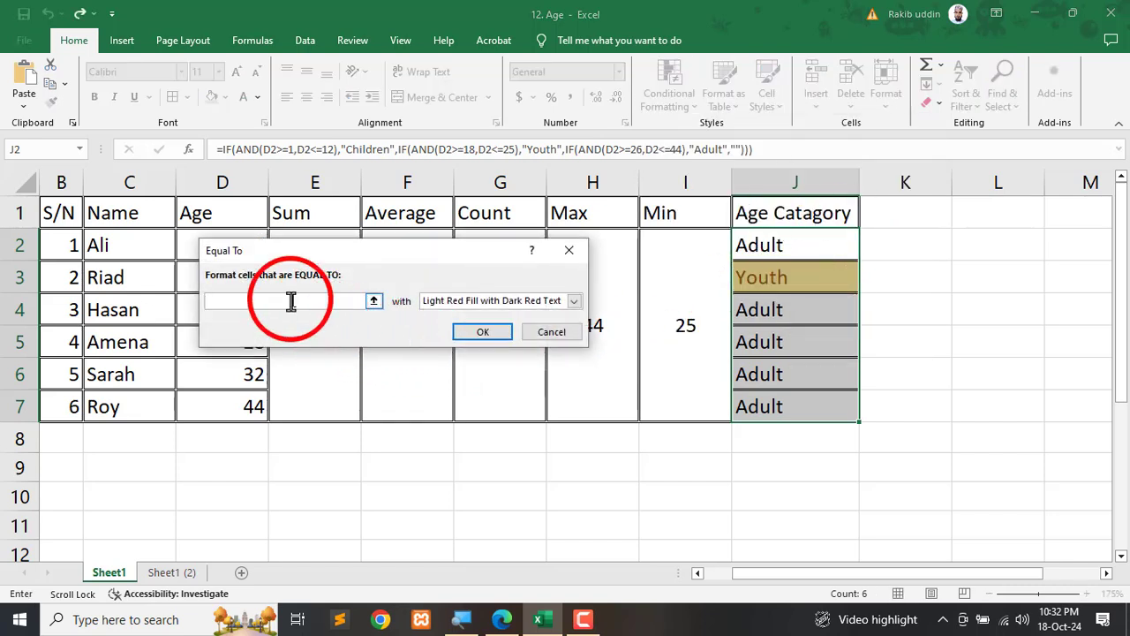
type("Adult")
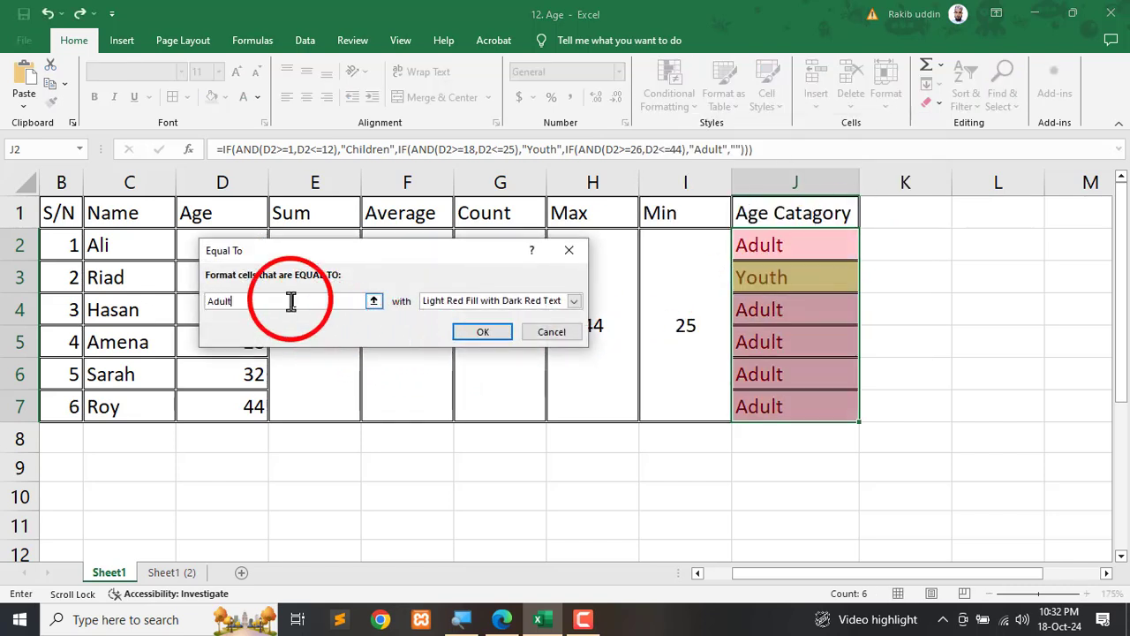
left_click(484, 301)
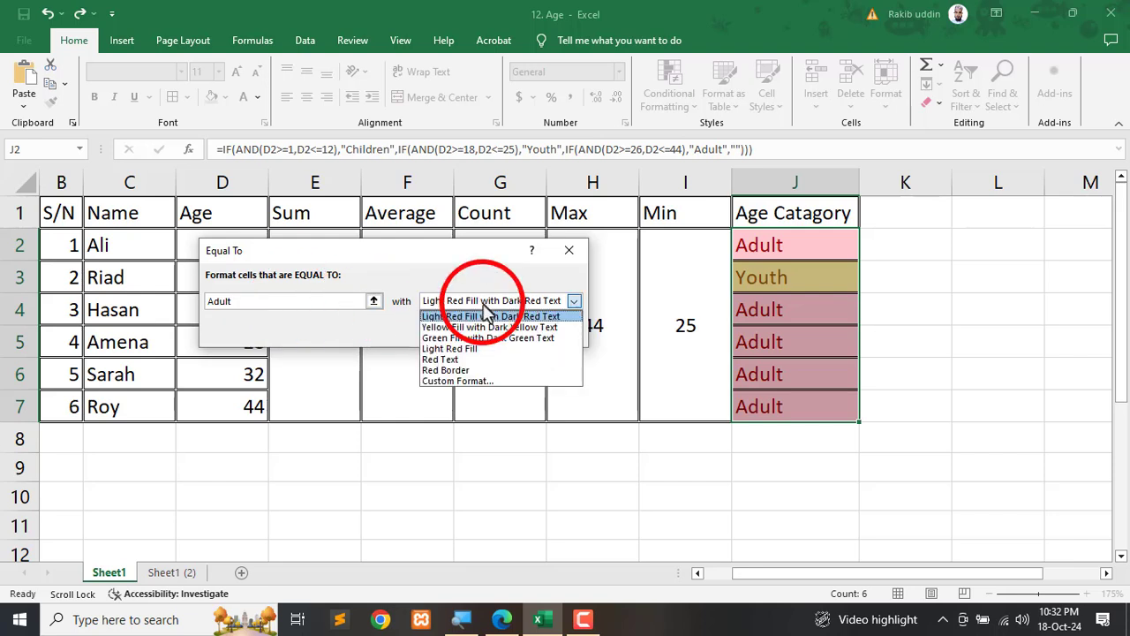
left_click(456, 317)
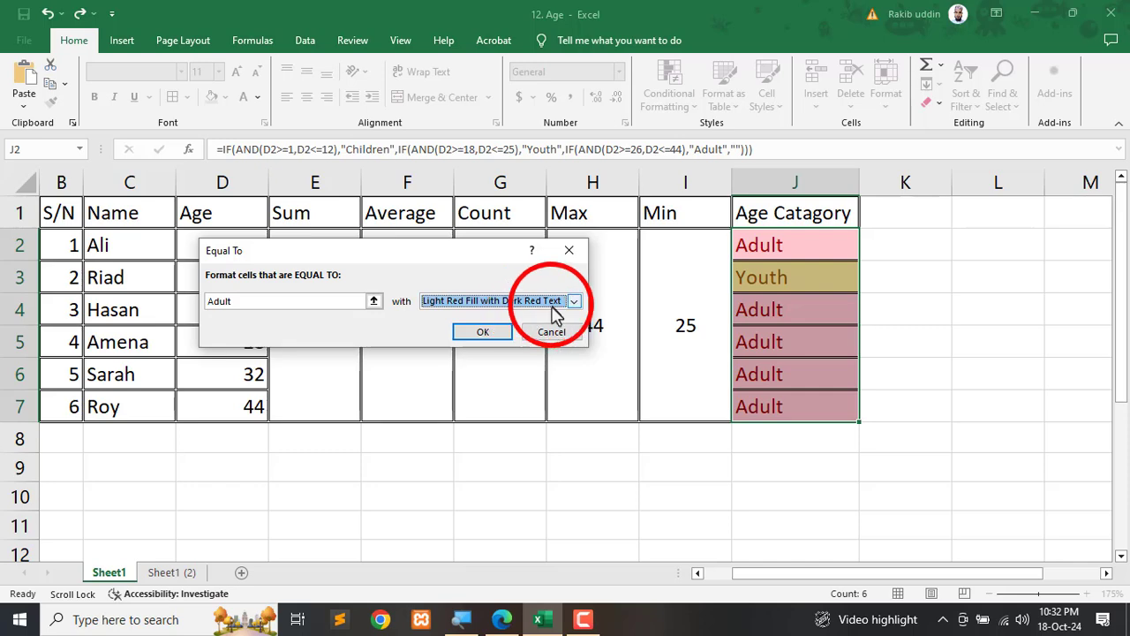
left_click(482, 334)
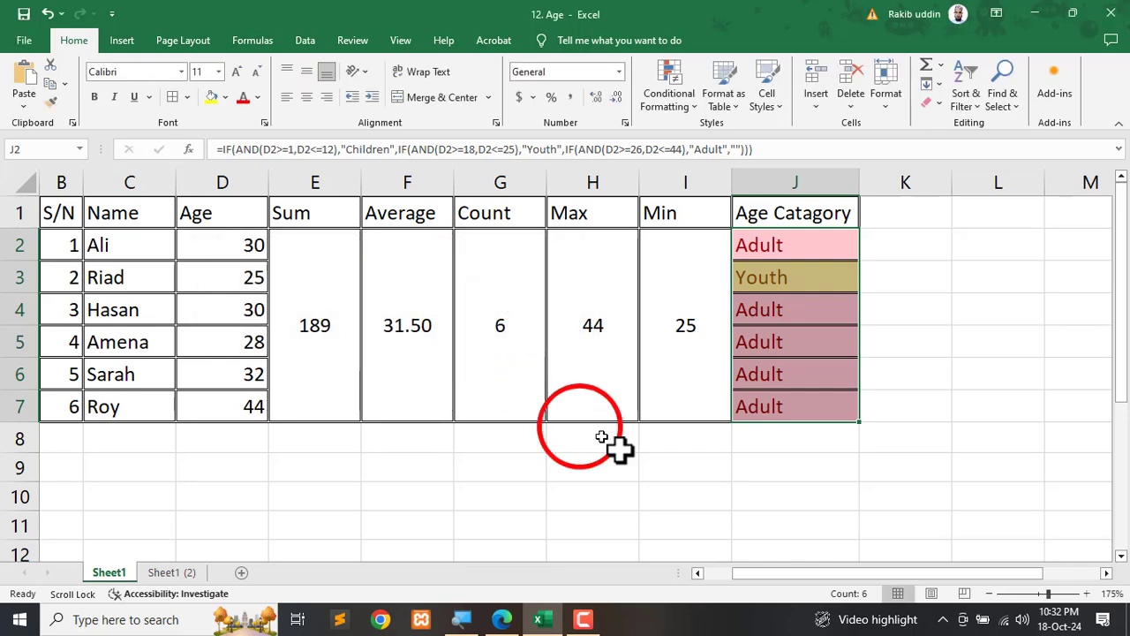
left_click(760, 496)
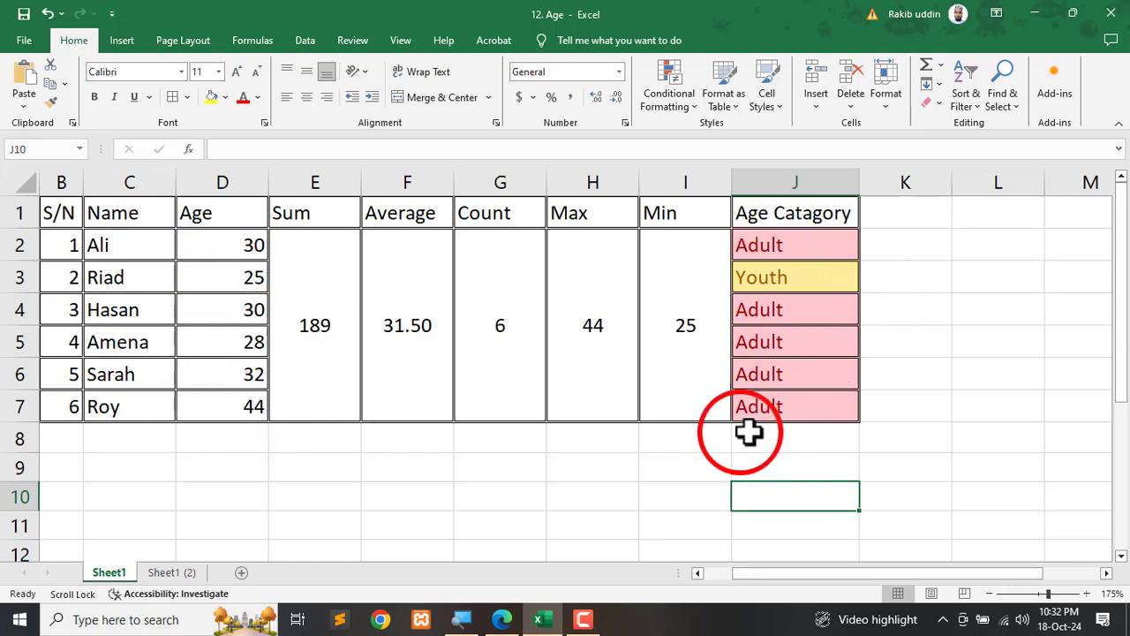
- Test an age of 5 in D2, check J2's category, then undo to restore 30
left_click(206, 251)
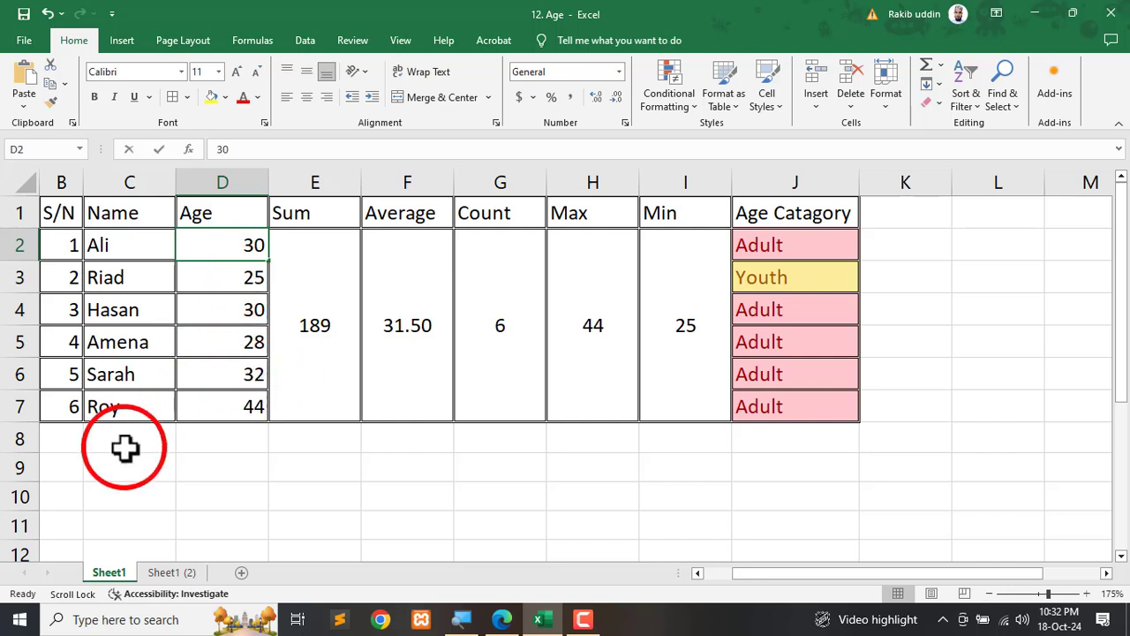
type("5")
left_click(311, 487)
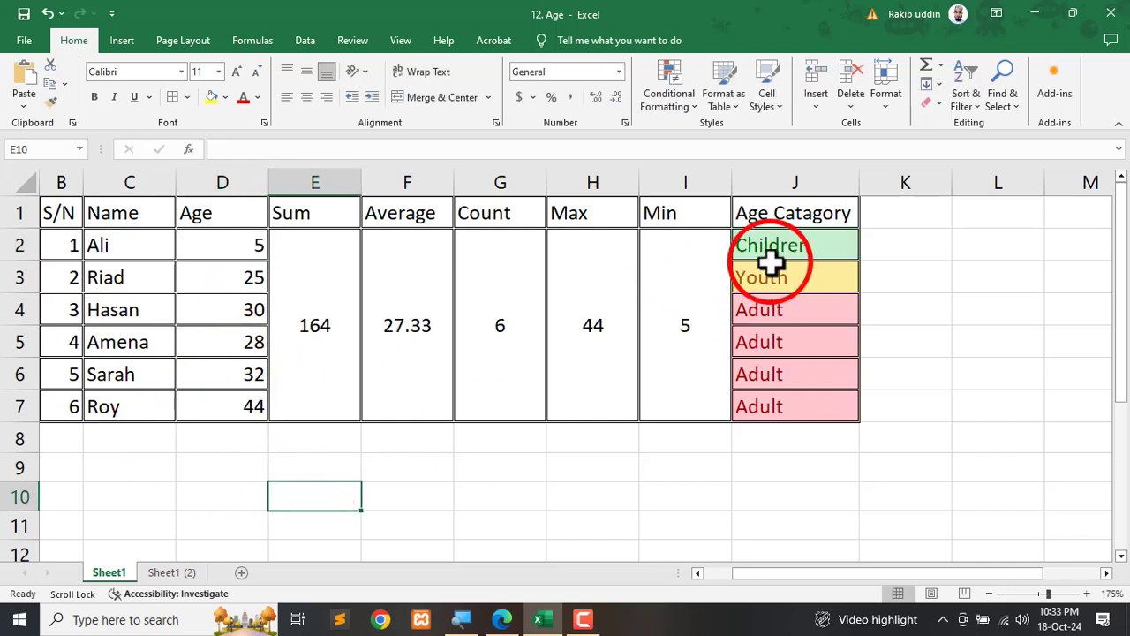
left_click(820, 249)
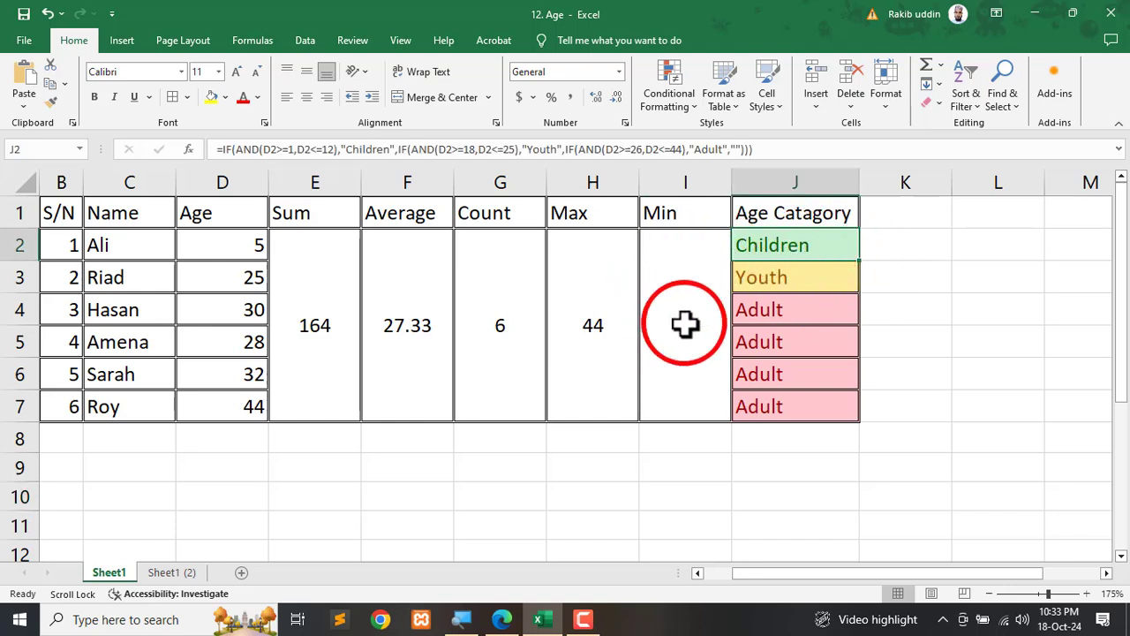
key("ctrl+z")
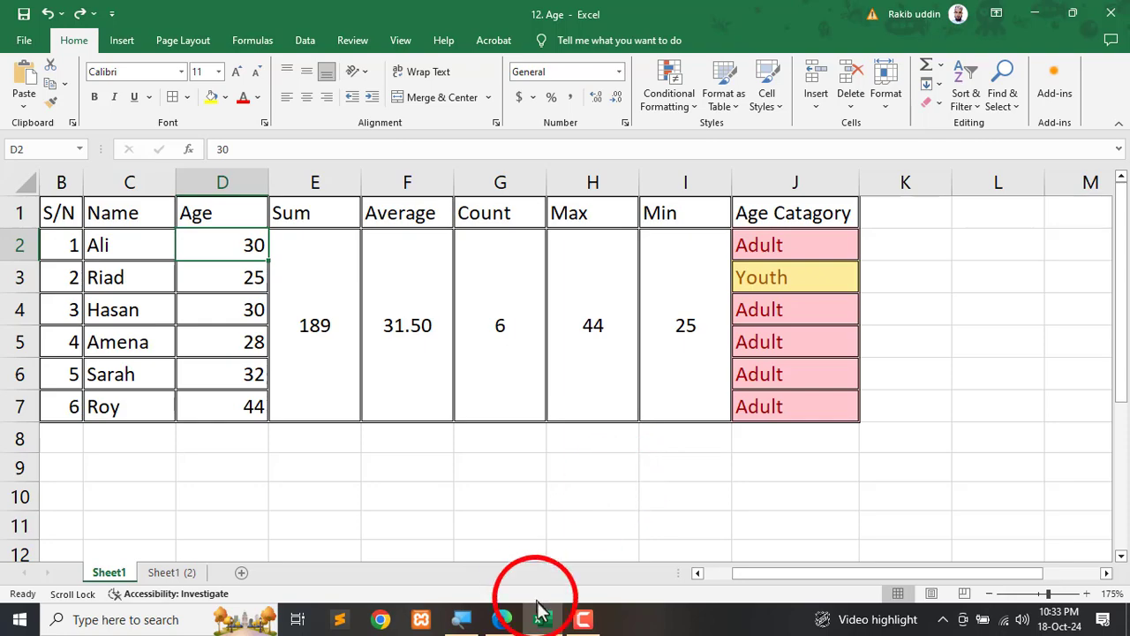
left_click(502, 618)
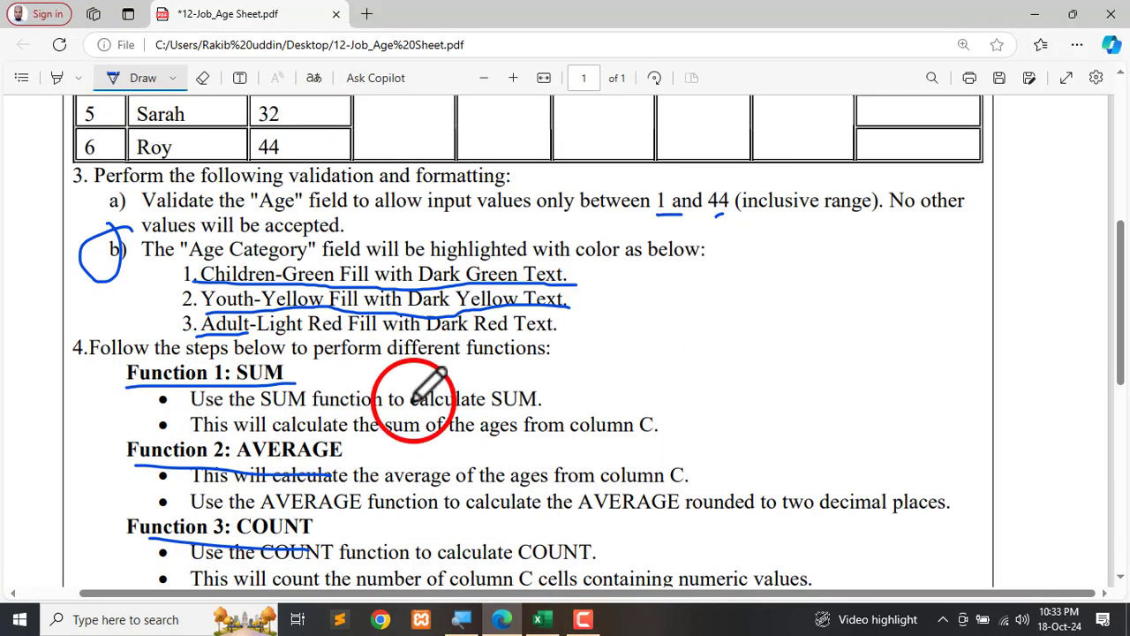
scroll(606, 227, "down", 3)
scroll(618, 366, "down", 3)
scroll(613, 441, "down", 3)
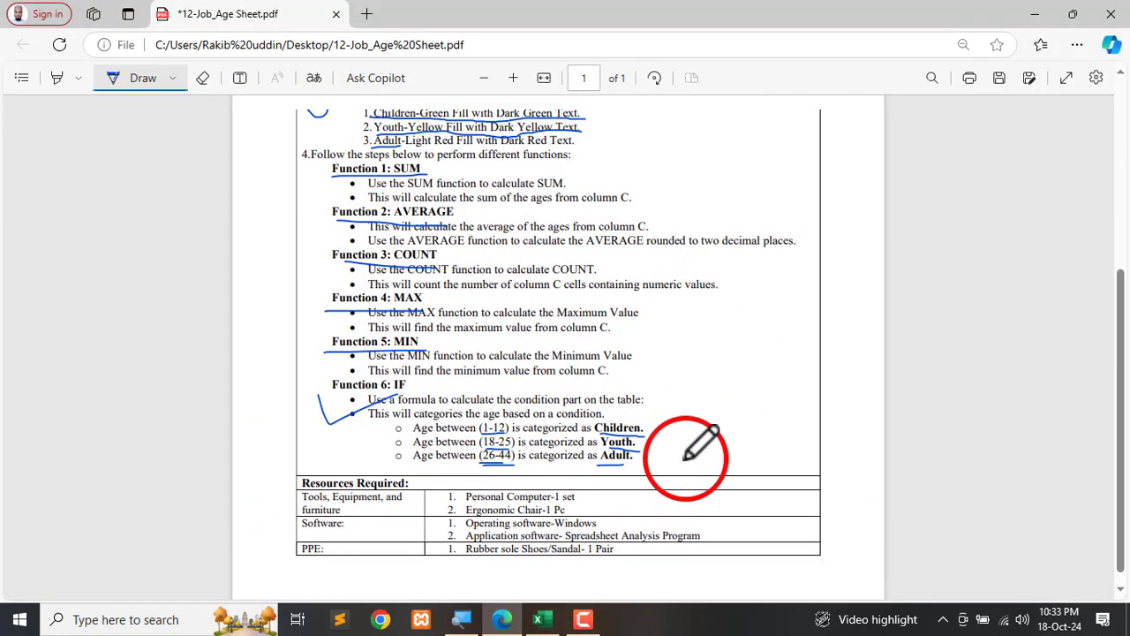
scroll(687, 455, "up", 5)
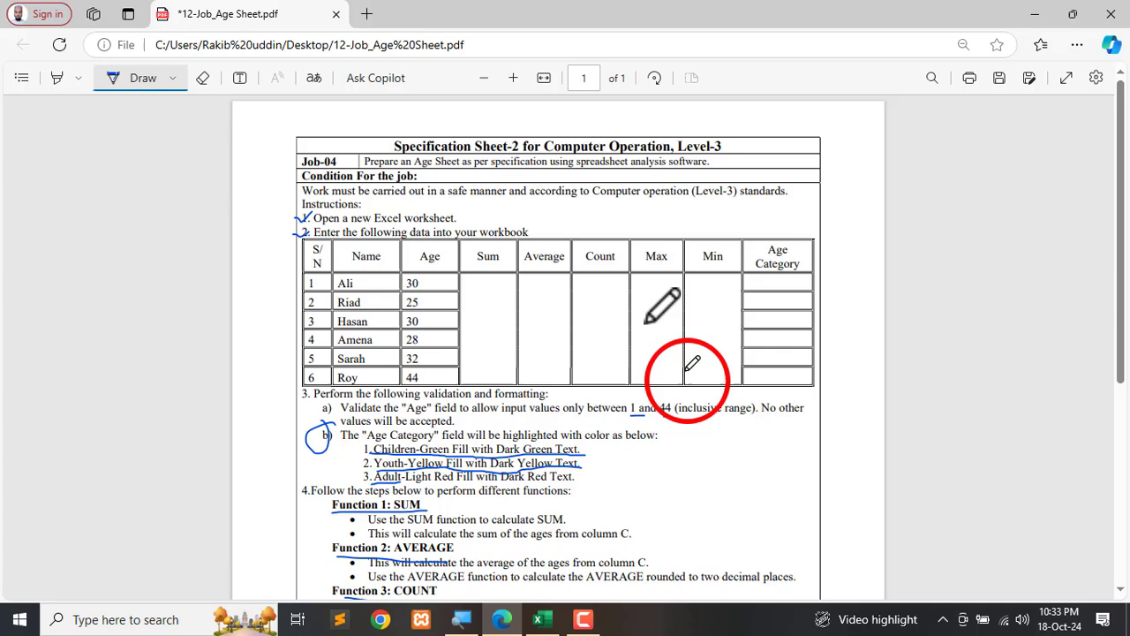
left_click(1035, 14)
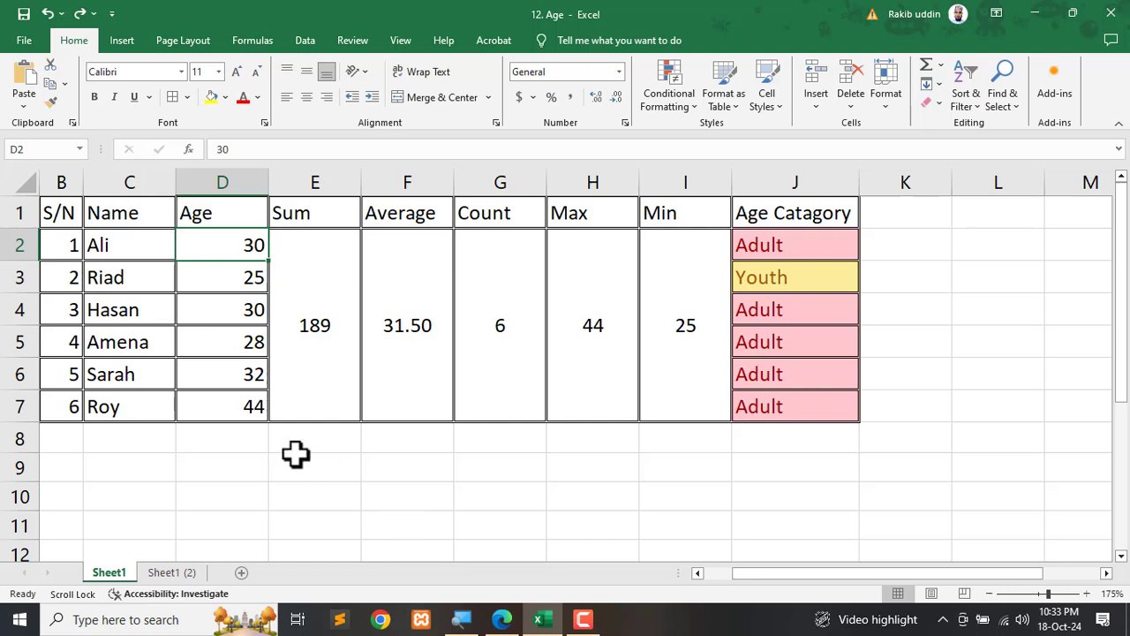
- Insert a clustered bar chart from the names and ages in C1:D7
left_click(423, 512)
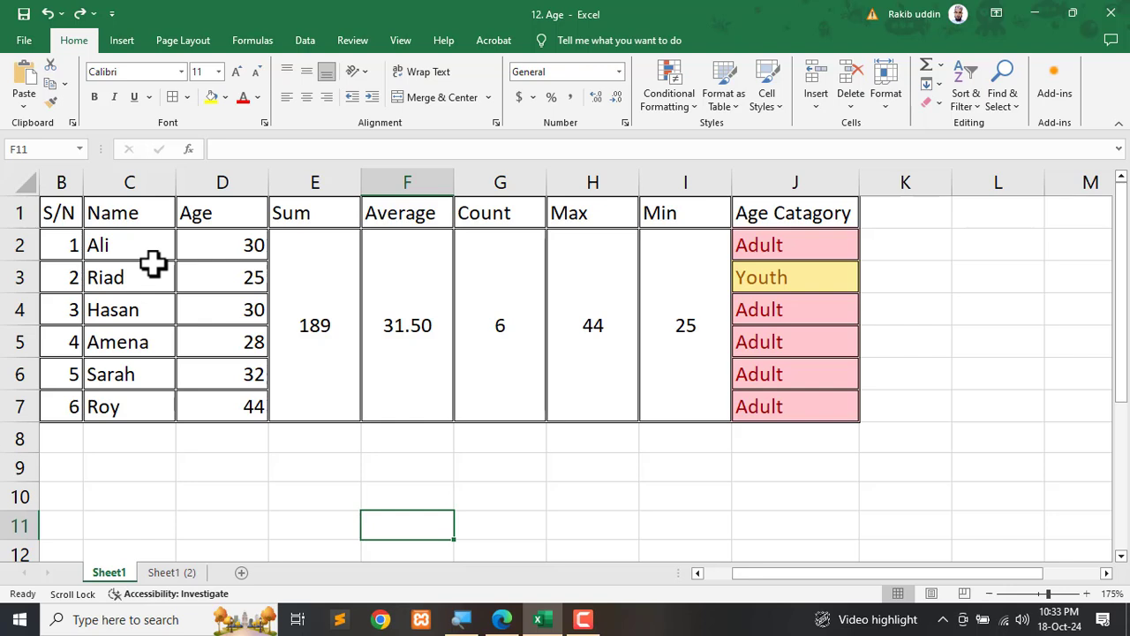
left_click_drag(117, 216, 196, 407)
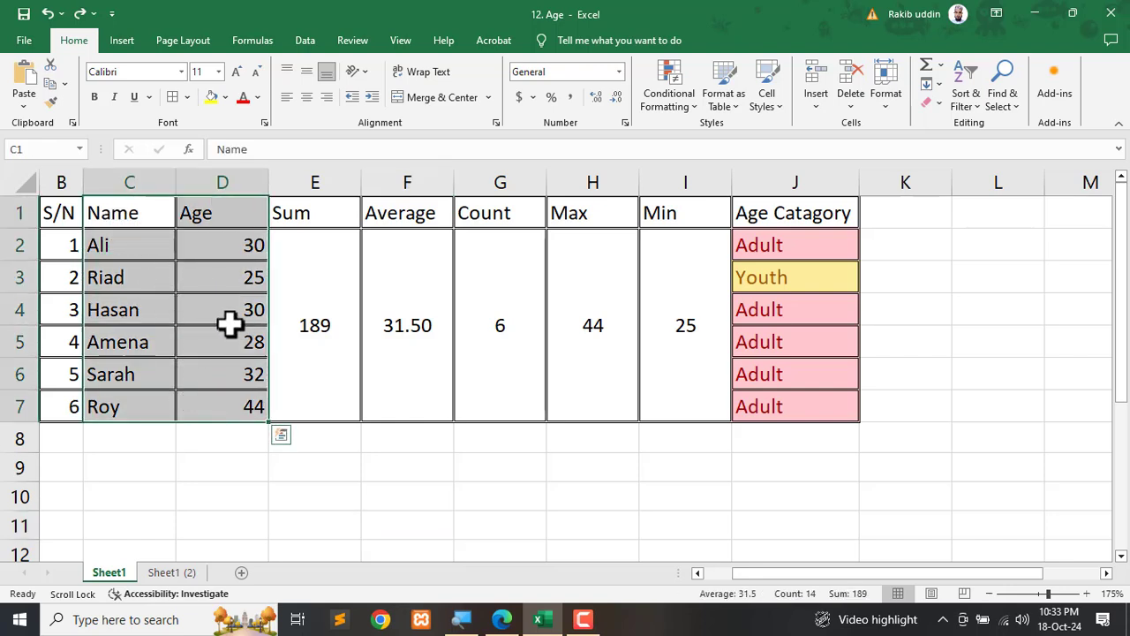
left_click(124, 41)
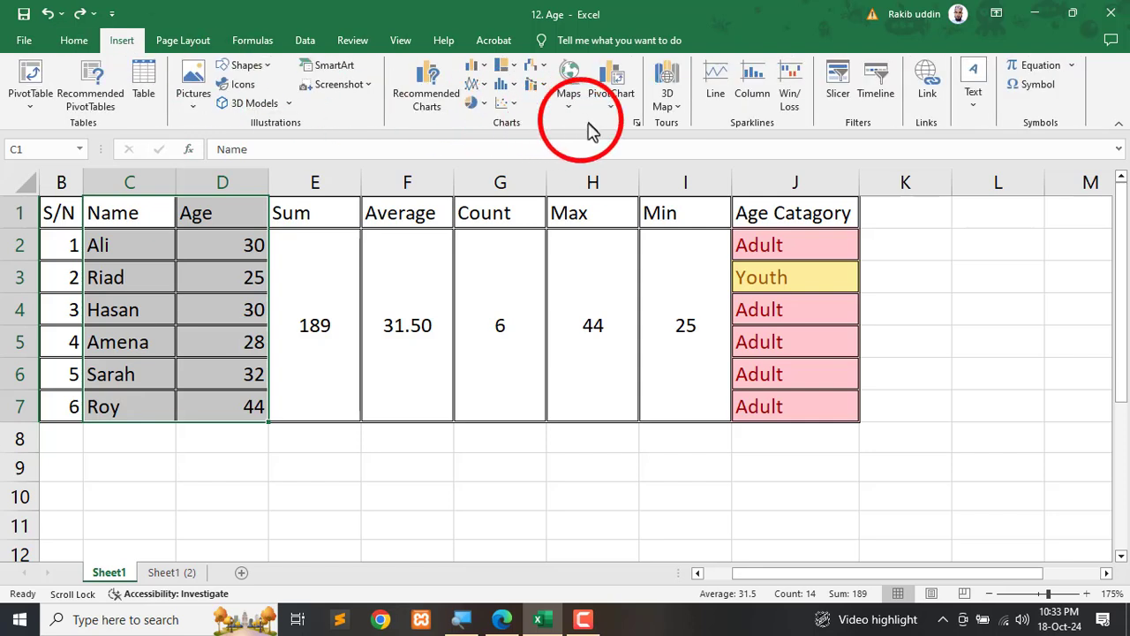
left_click(639, 124)
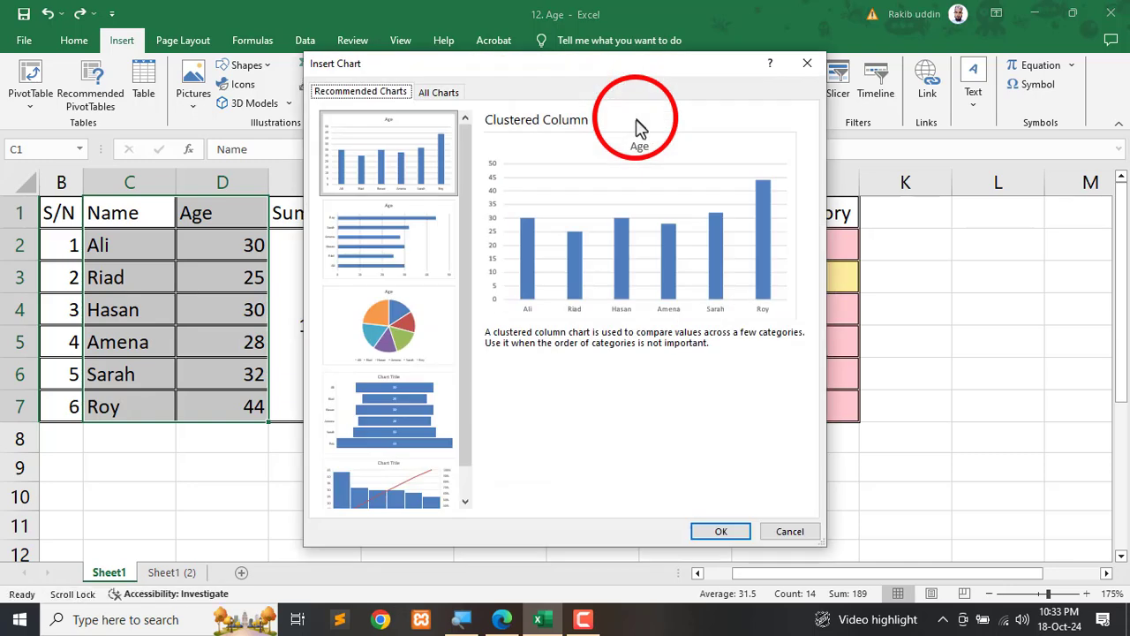
left_click(438, 96)
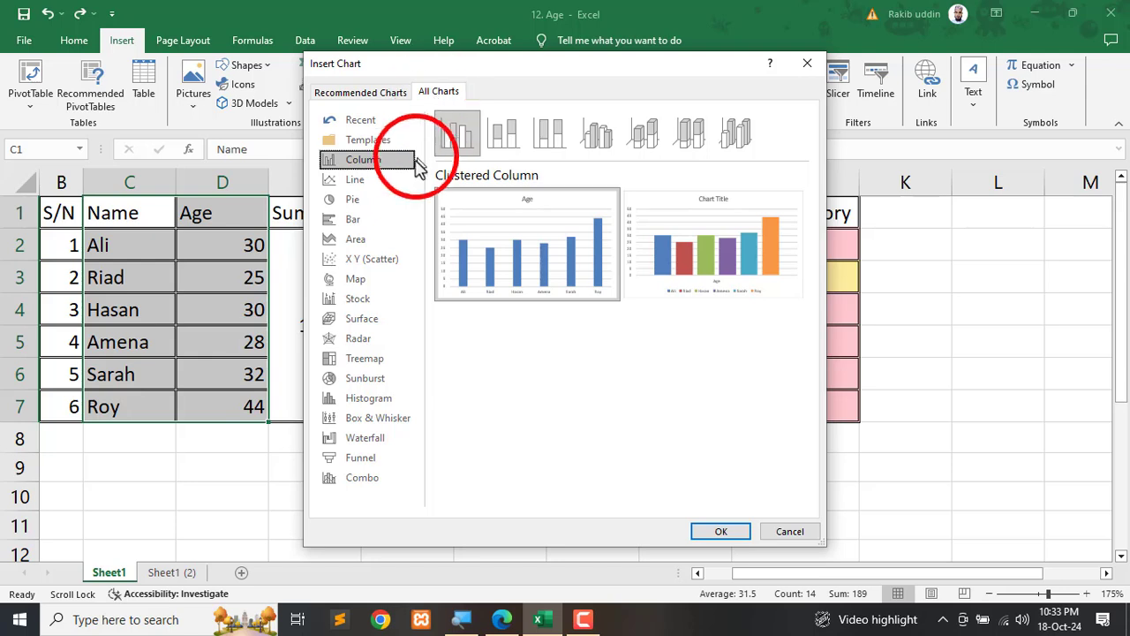
left_click(353, 220)
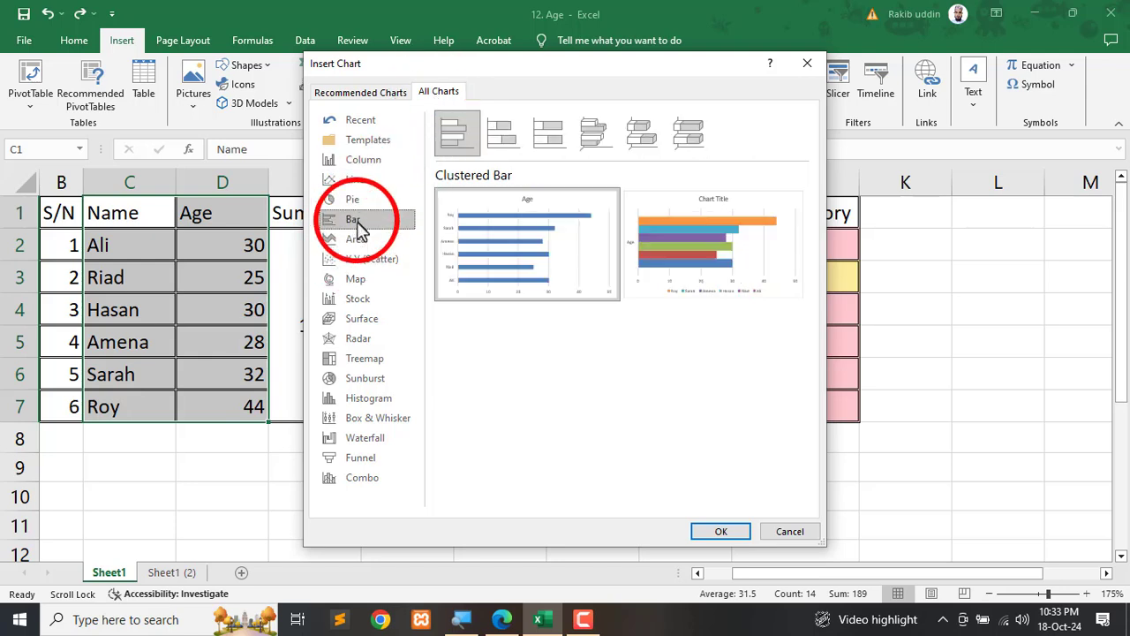
mouse_move(575, 254)
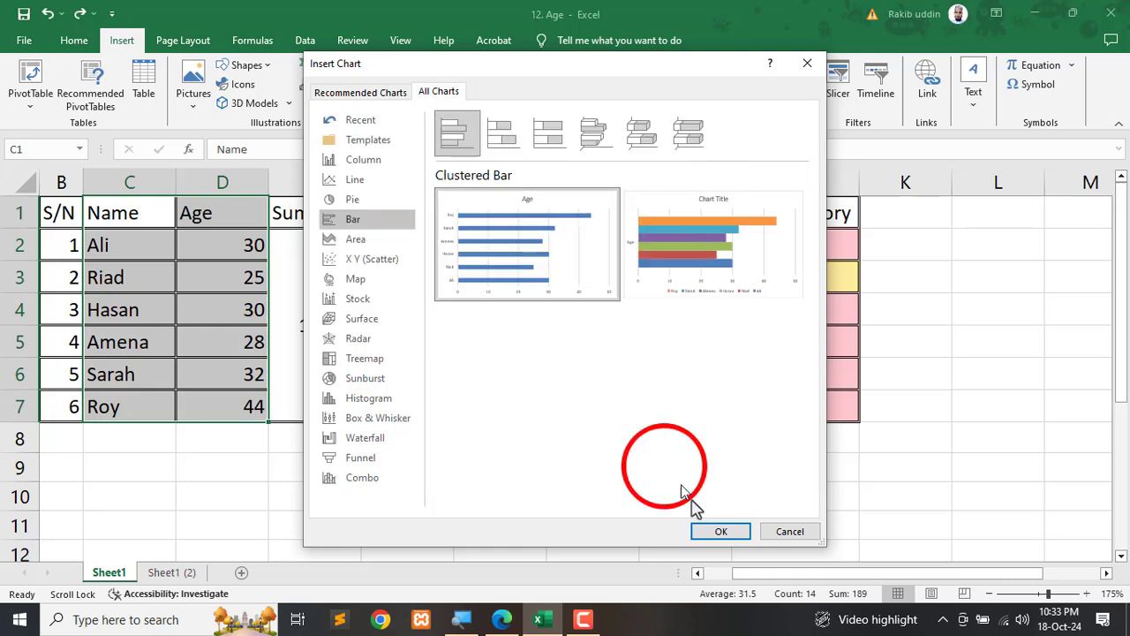
left_click(729, 532)
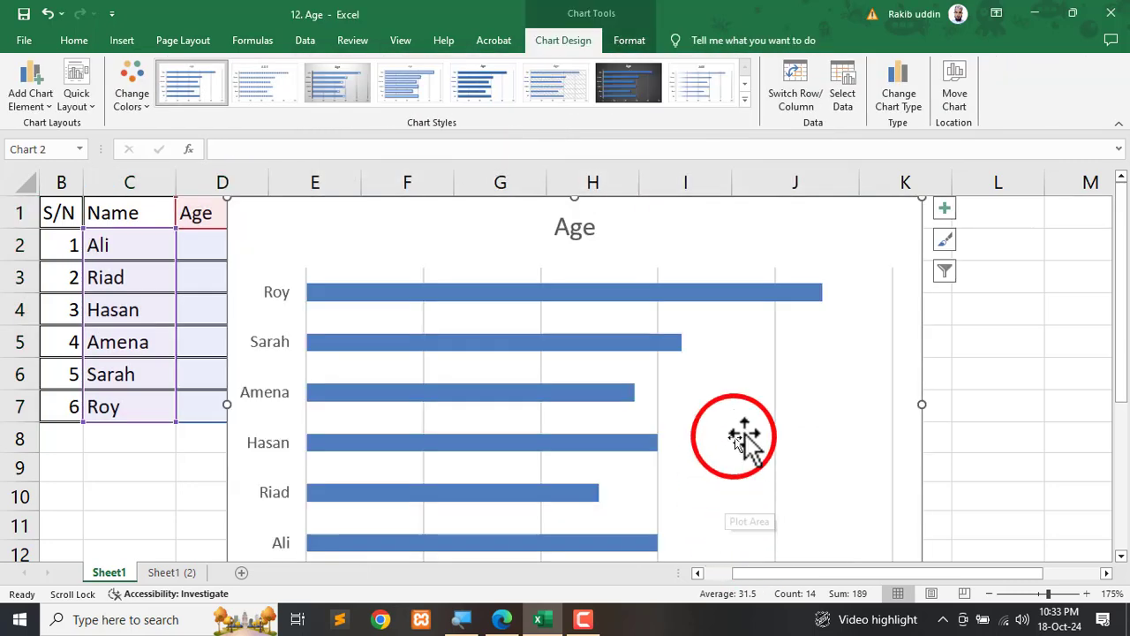
- Move the chart off the header row and apply Quick Layout 1 with a legend
scroll(900, 415, "down", 2)
scroll(901, 415, "down", 1)
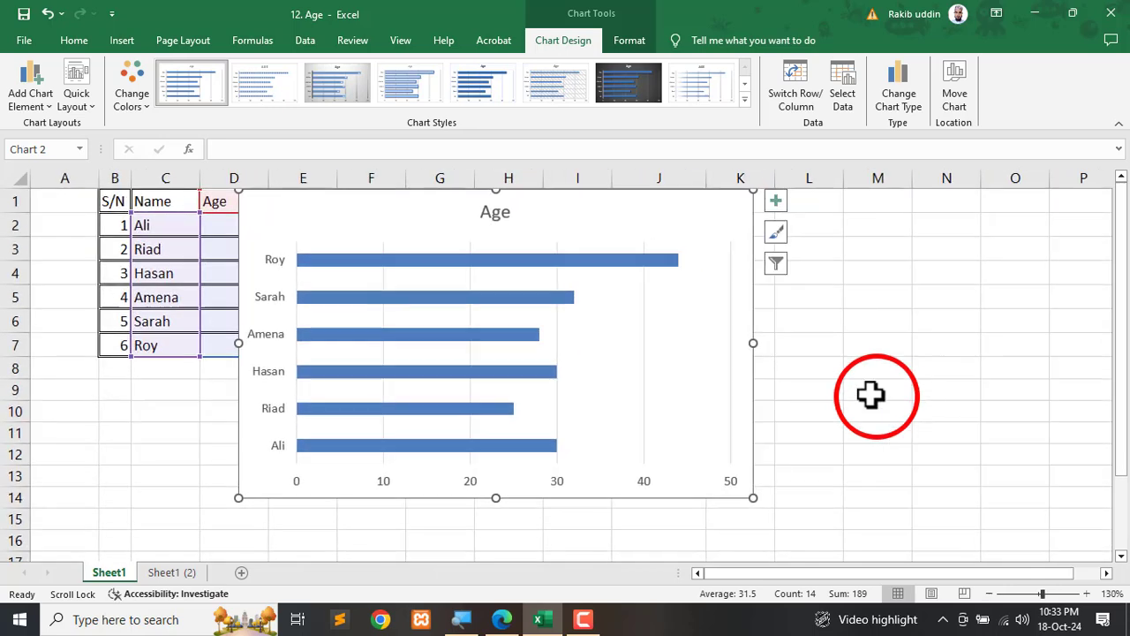
scroll(717, 359, "down", 1)
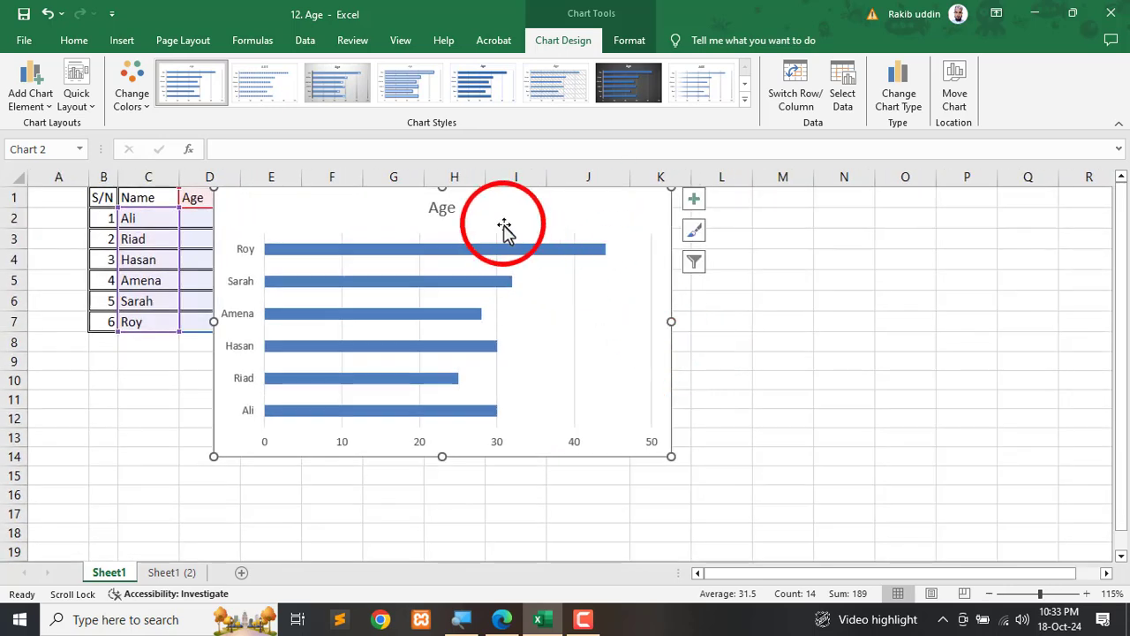
left_click_drag(523, 214, 509, 267)
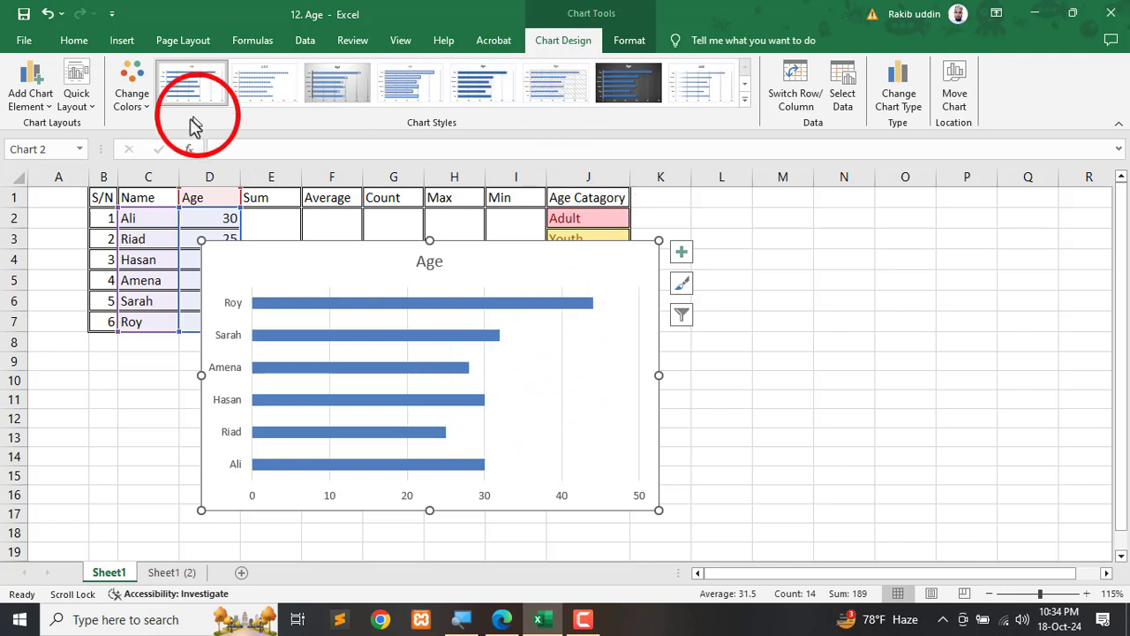
left_click(88, 114)
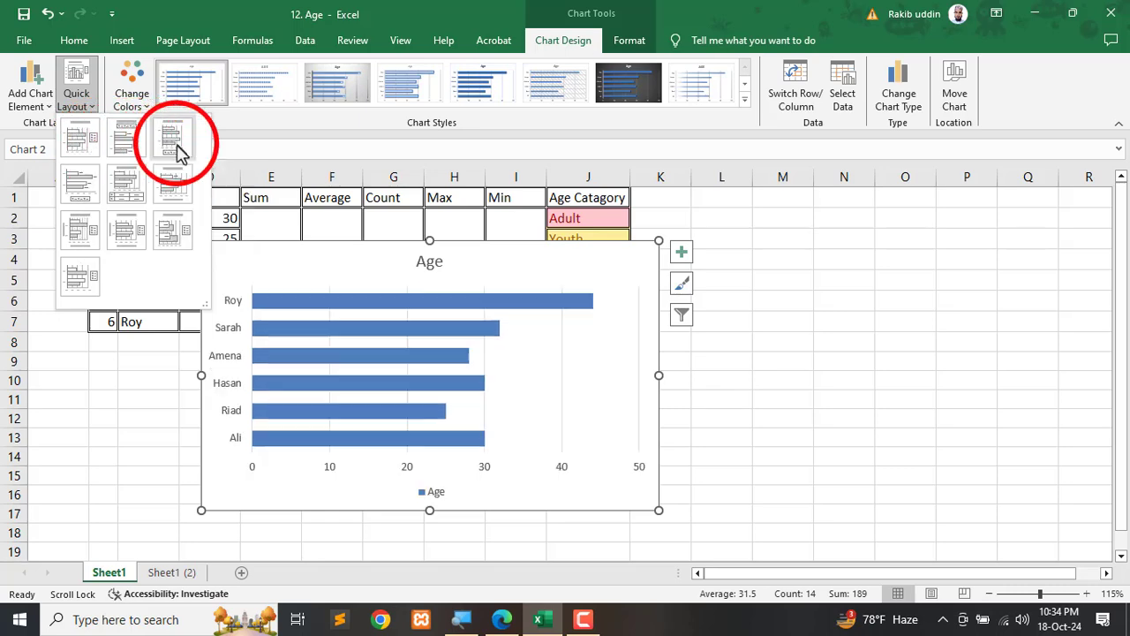
left_click(78, 137)
- Drag the Age chart to the right of the data table
scroll(521, 415, "down", 1, "ctrl")
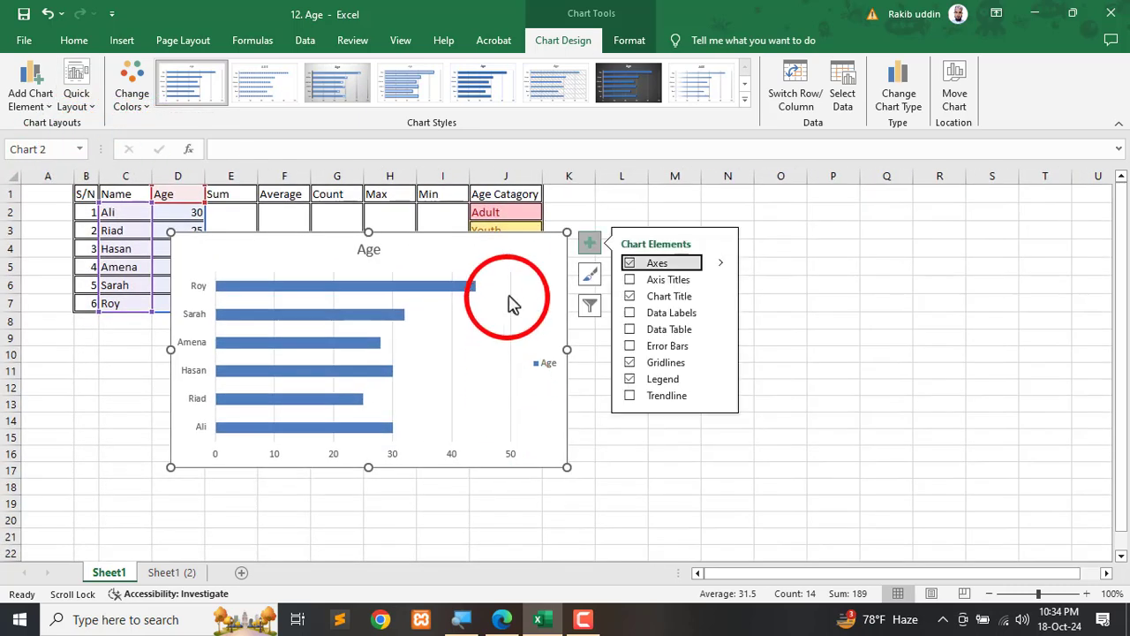
mouse_move(512, 303)
left_mouse_down()
mouse_move(910, 311)
mouse_move(938, 259)
left_mouse_up()
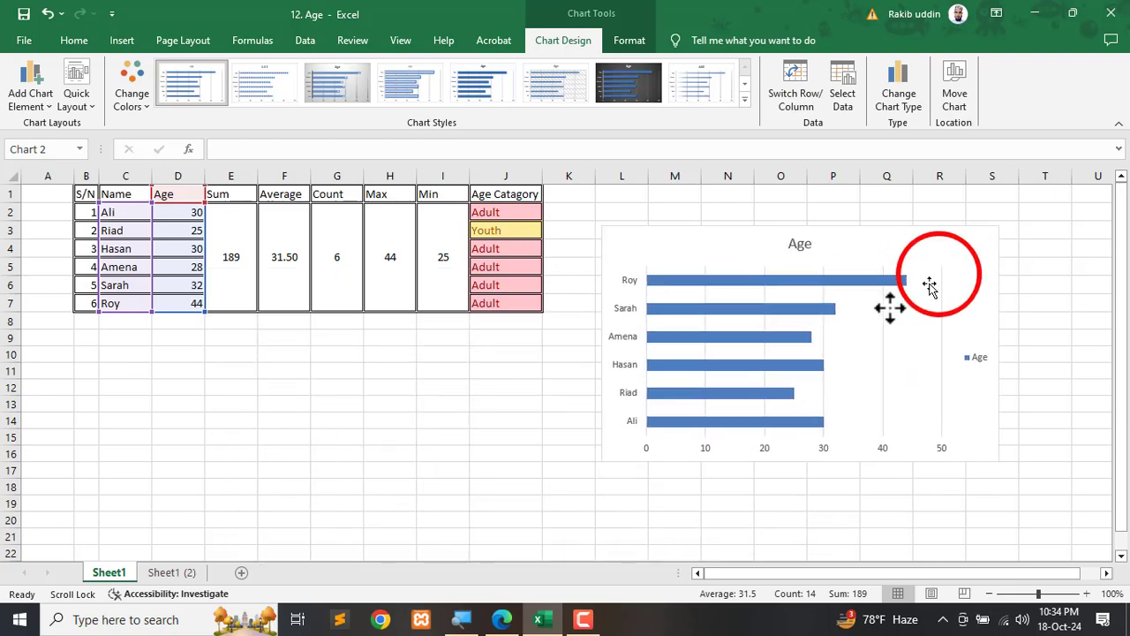
left_click(437, 436)
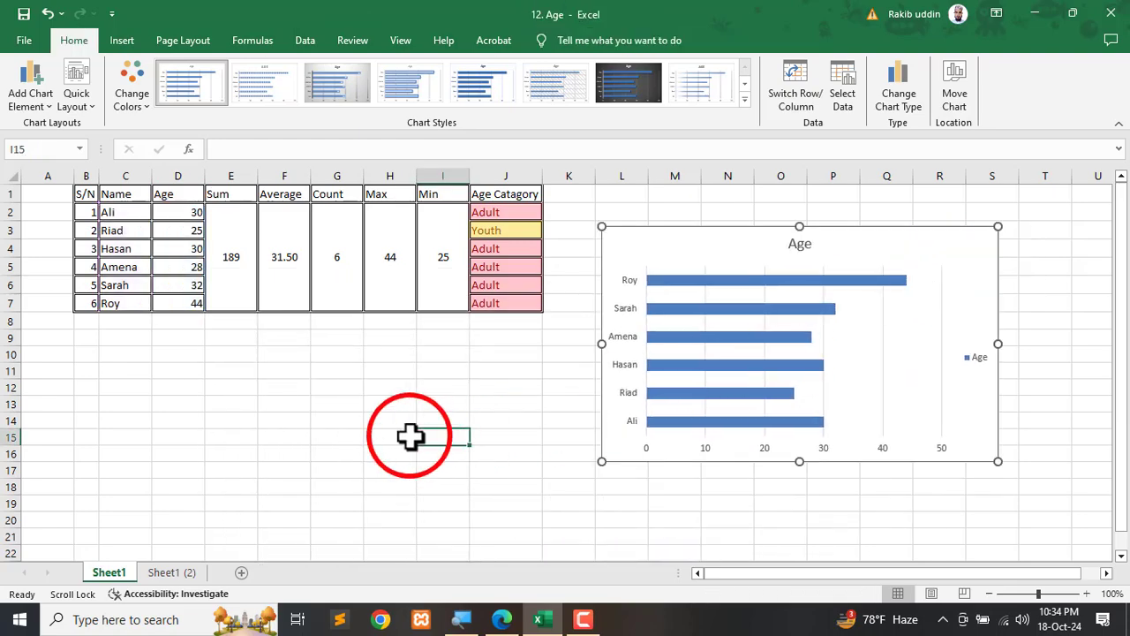
left_click(504, 618)
scroll(480, 340, "down", 5)
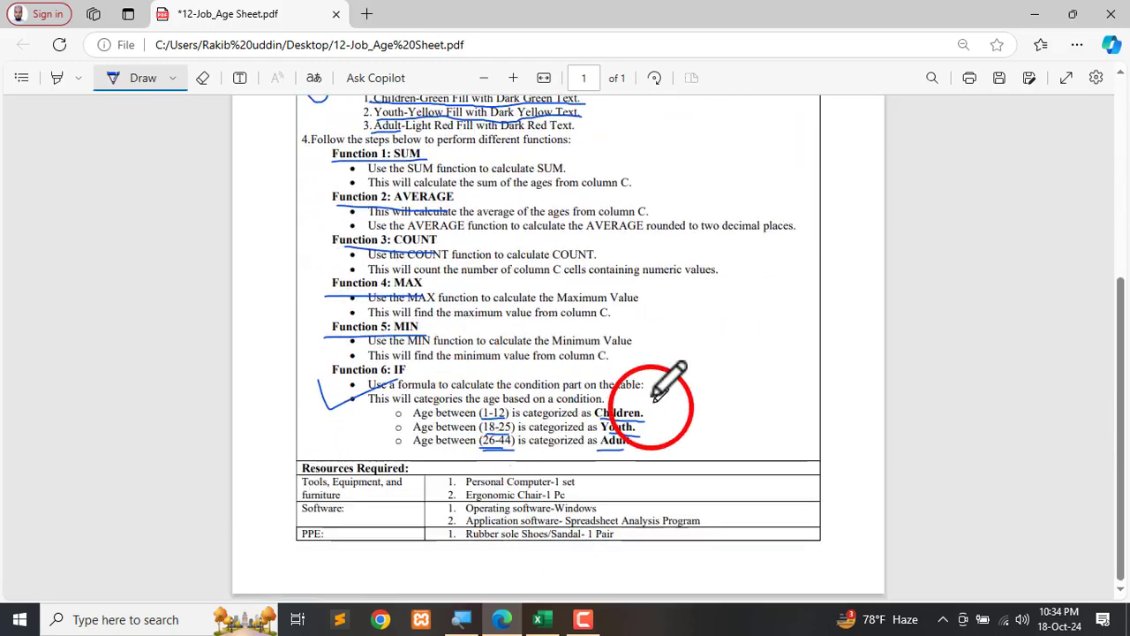
left_click(1035, 14)
left_click(360, 406)
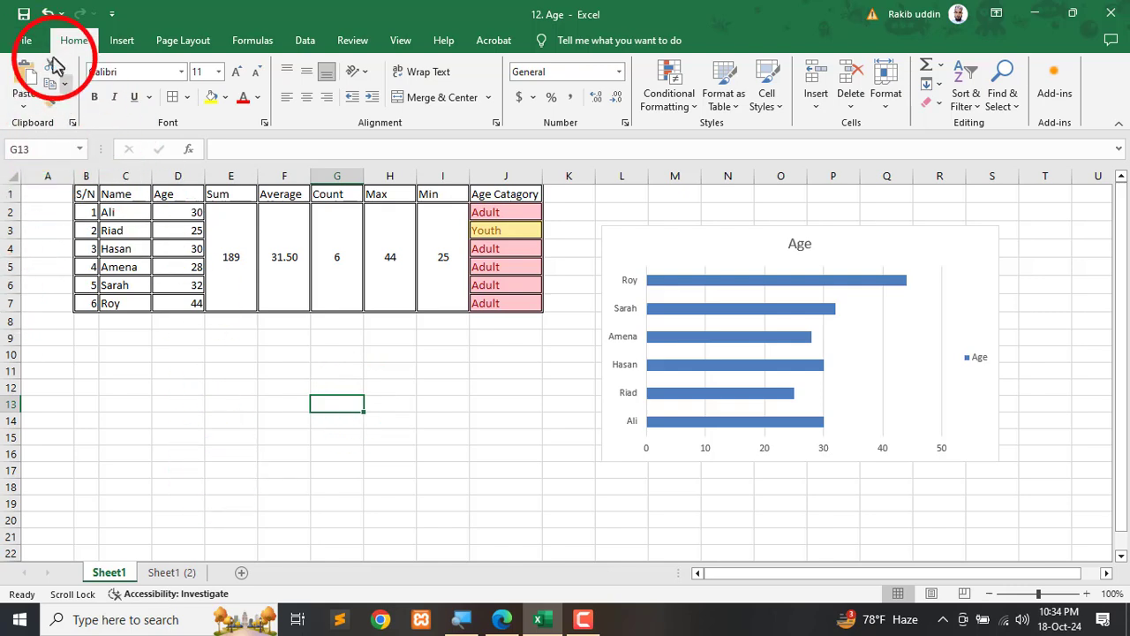
- Save Age as '12. Age' in Excel Workbook format on the Desktop, then return to the sheet
left_click(24, 45)
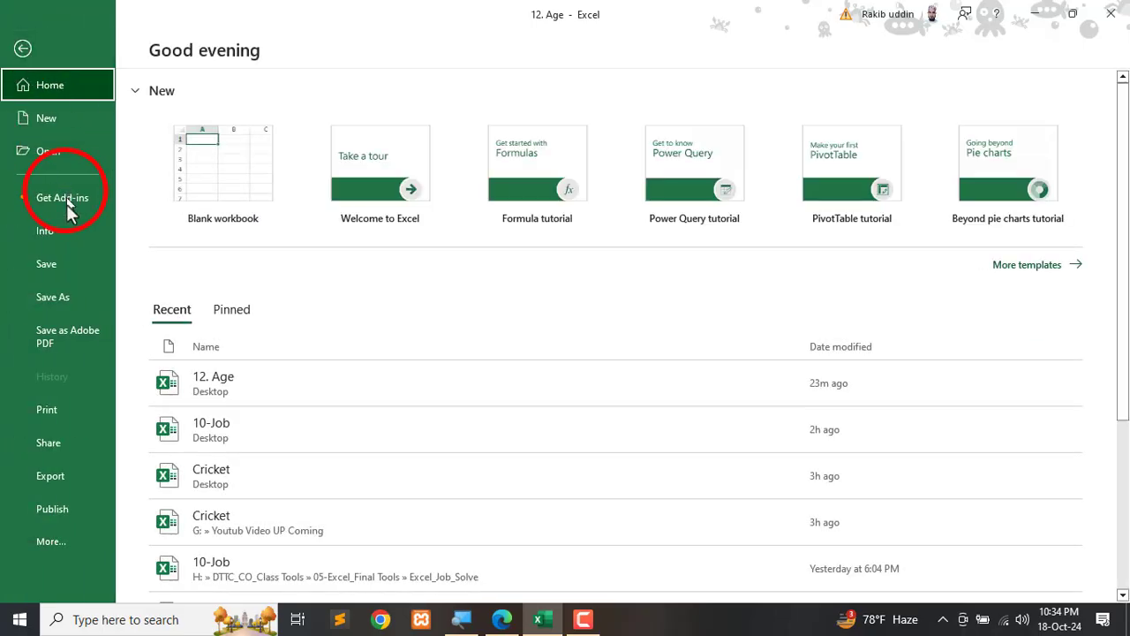
left_click(62, 299)
left_click(198, 420)
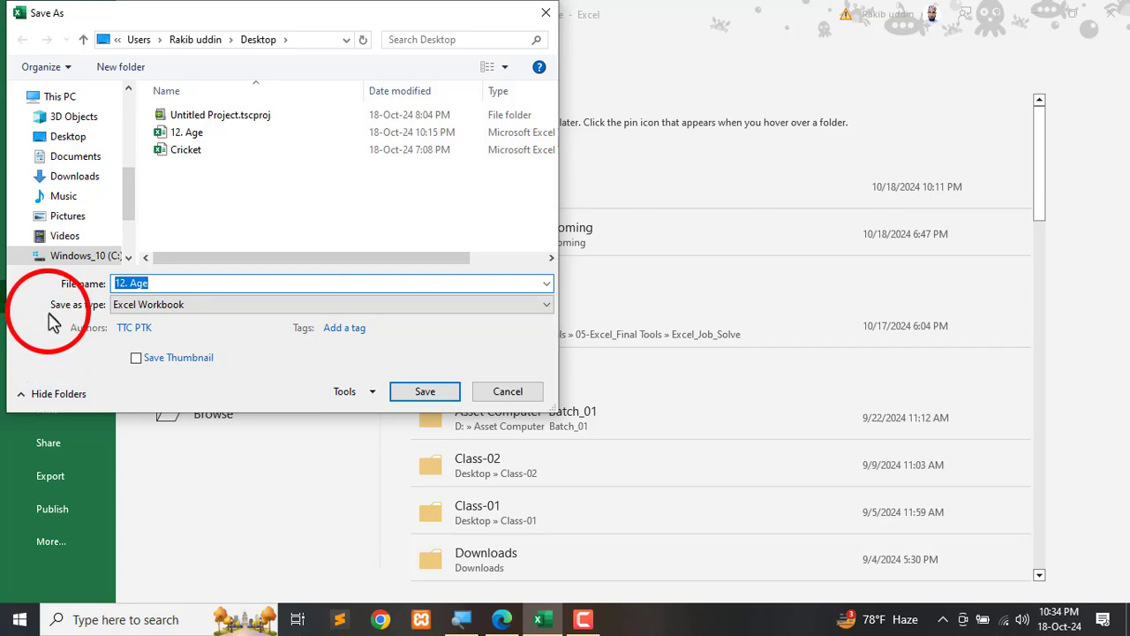
left_click(177, 316)
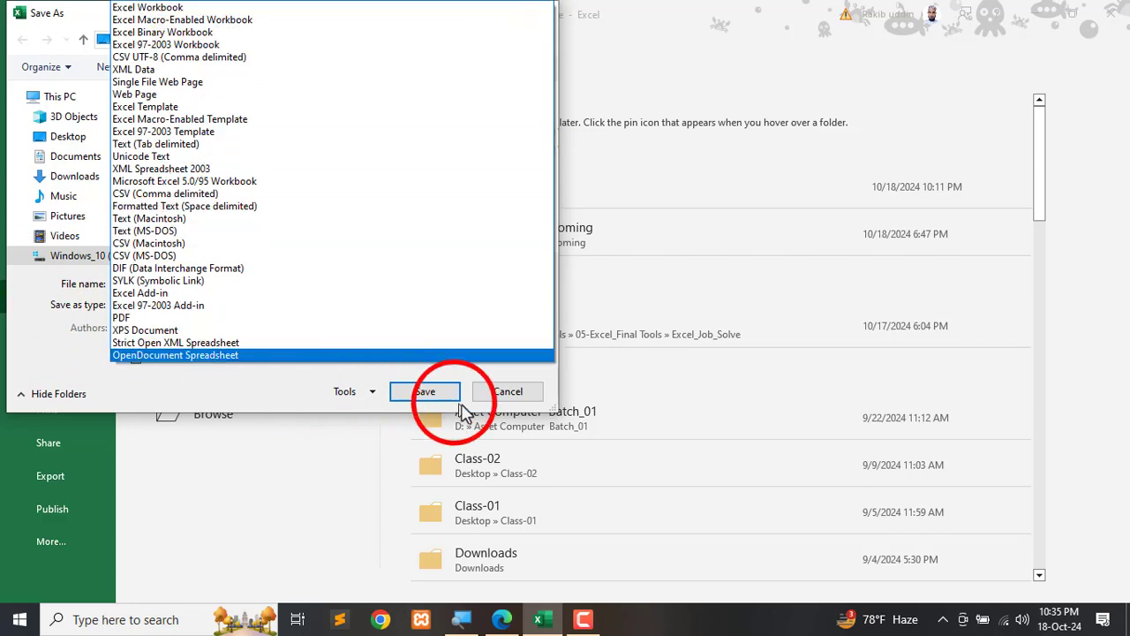
left_click(500, 395)
left_click(500, 394)
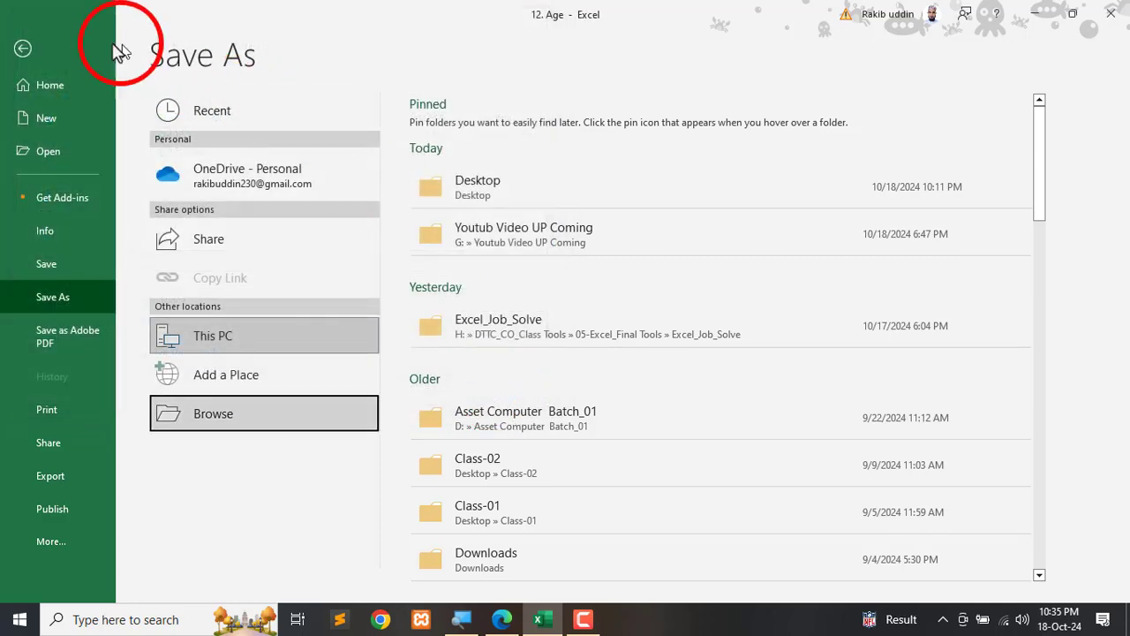
left_click(18, 43)
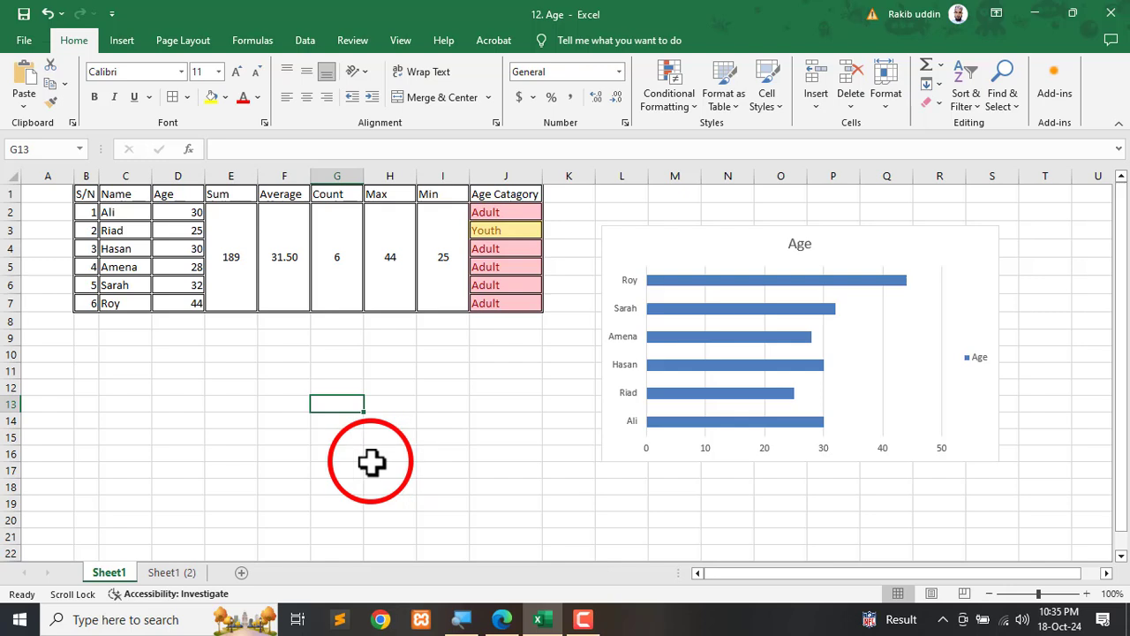